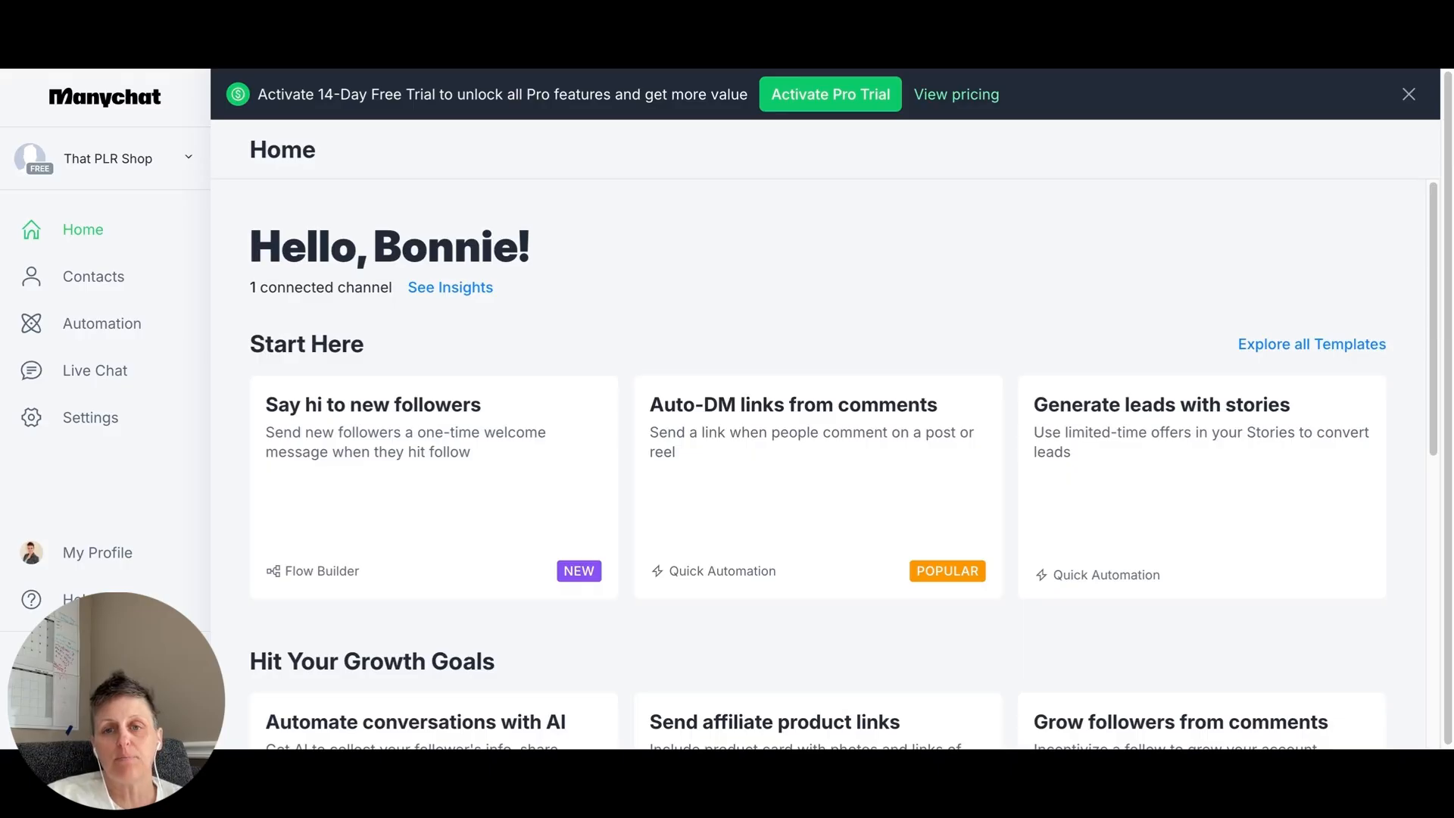
# Start a quick automation from the "Auto-DM links from comments" template
pyautogui.scroll(-1, 844, 467)
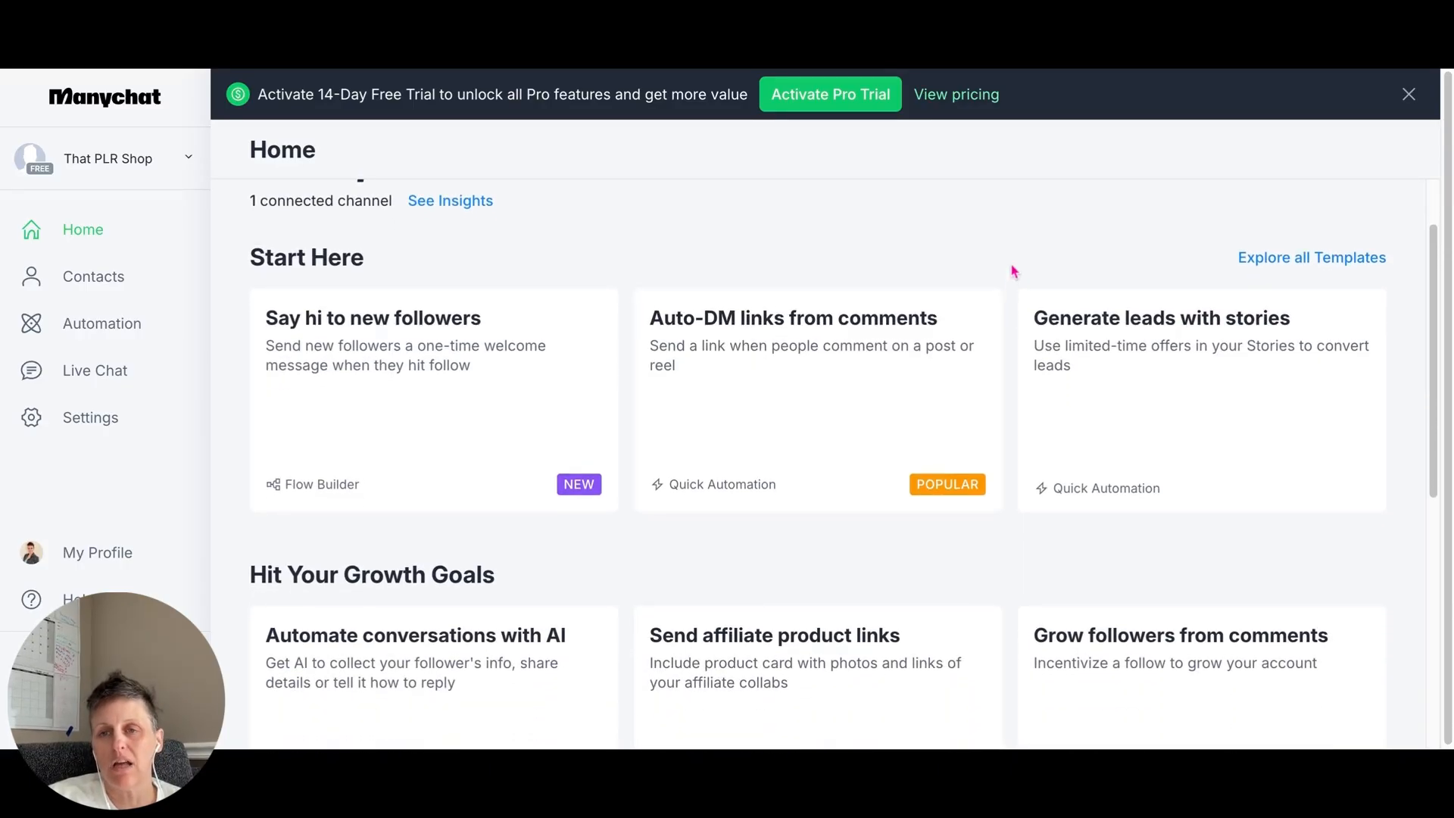
pyautogui.scroll(-1, 1013, 271)
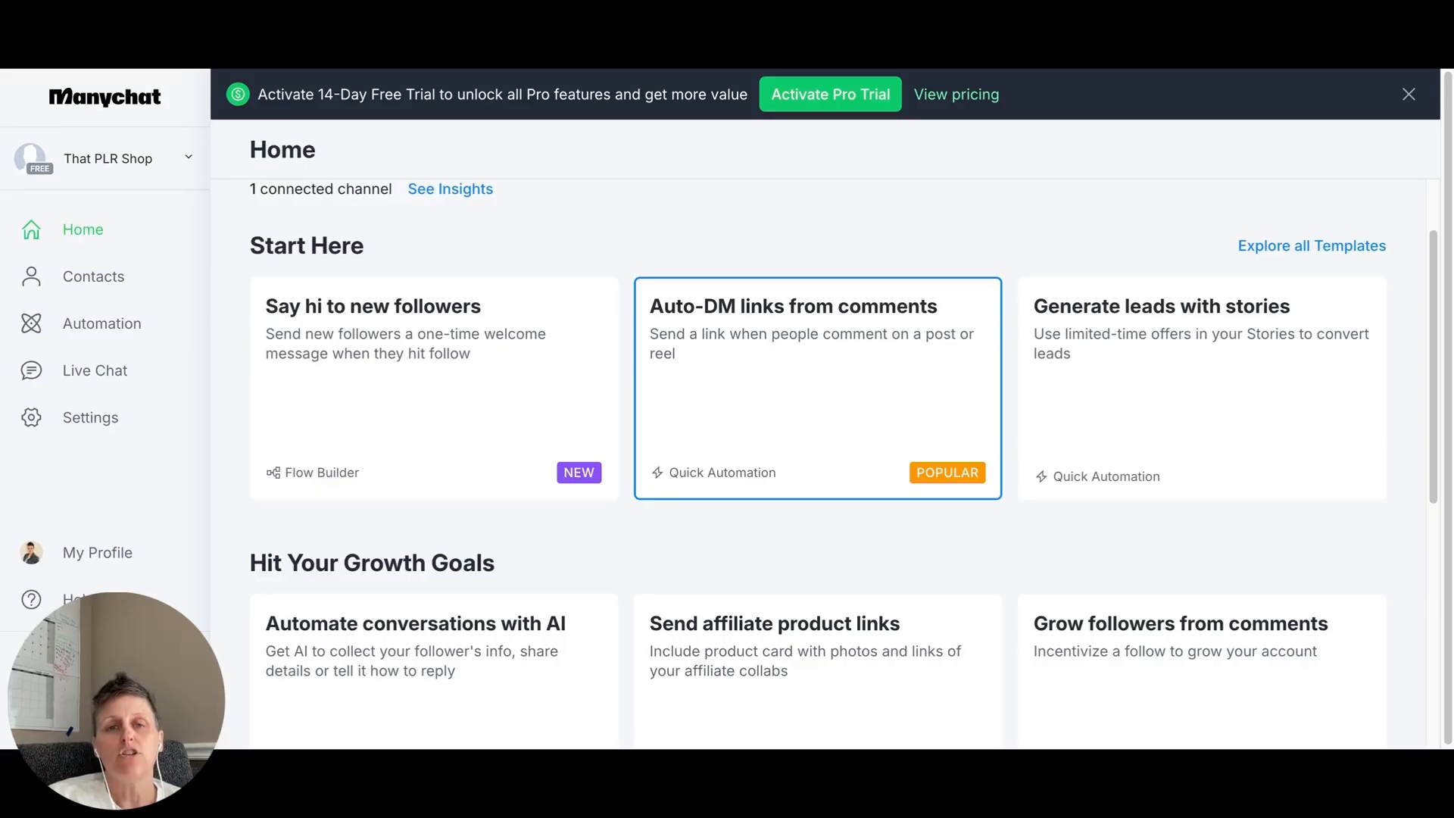
pyautogui.click(826, 435)
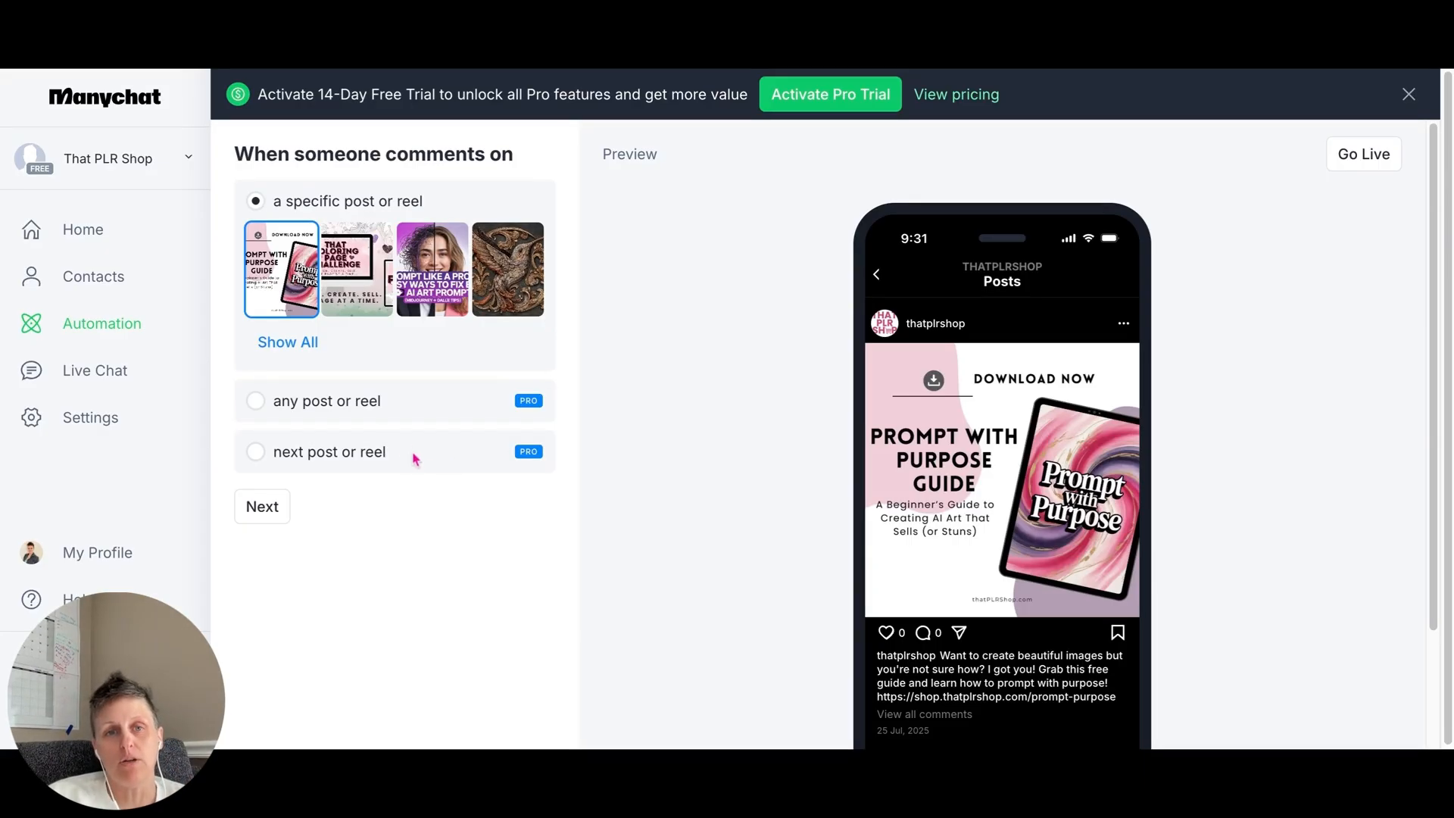
# Choose the carved hummingbird post as the specific post that triggers the automation, and continue to the comment condition
pyautogui.scroll(-2, 913, 443)
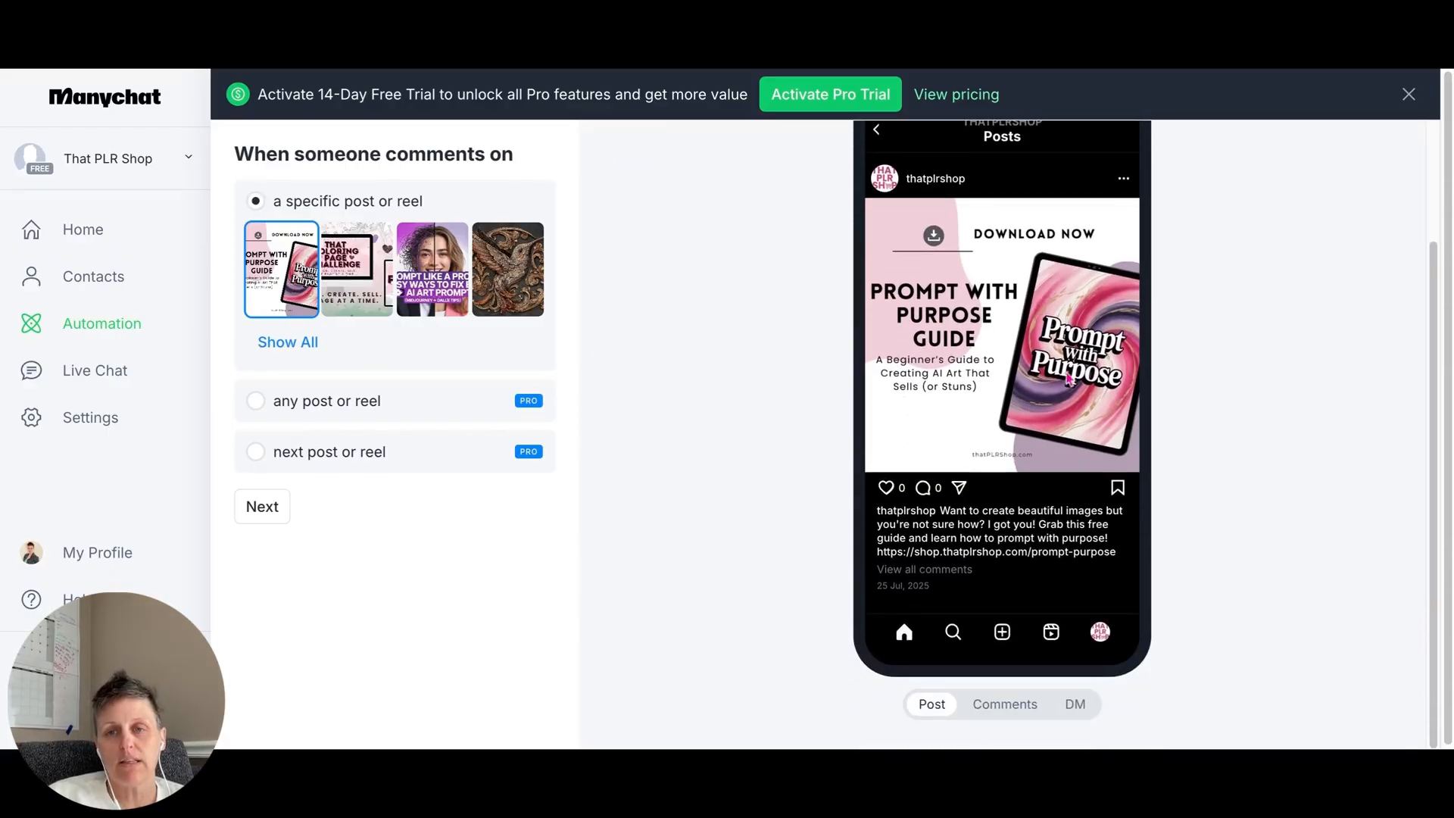
pyautogui.scroll(1, 690, 426)
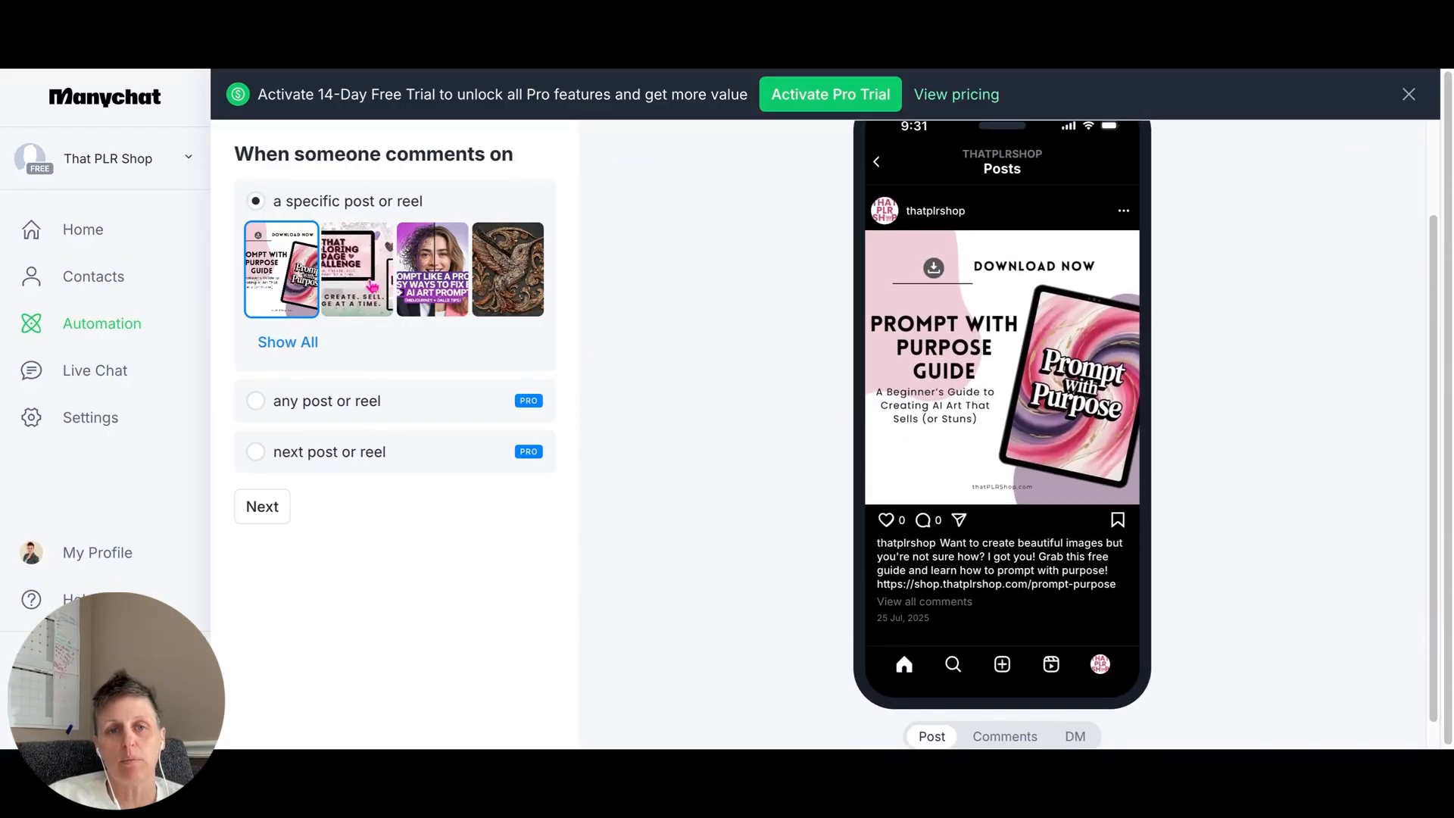
pyautogui.click(432, 269)
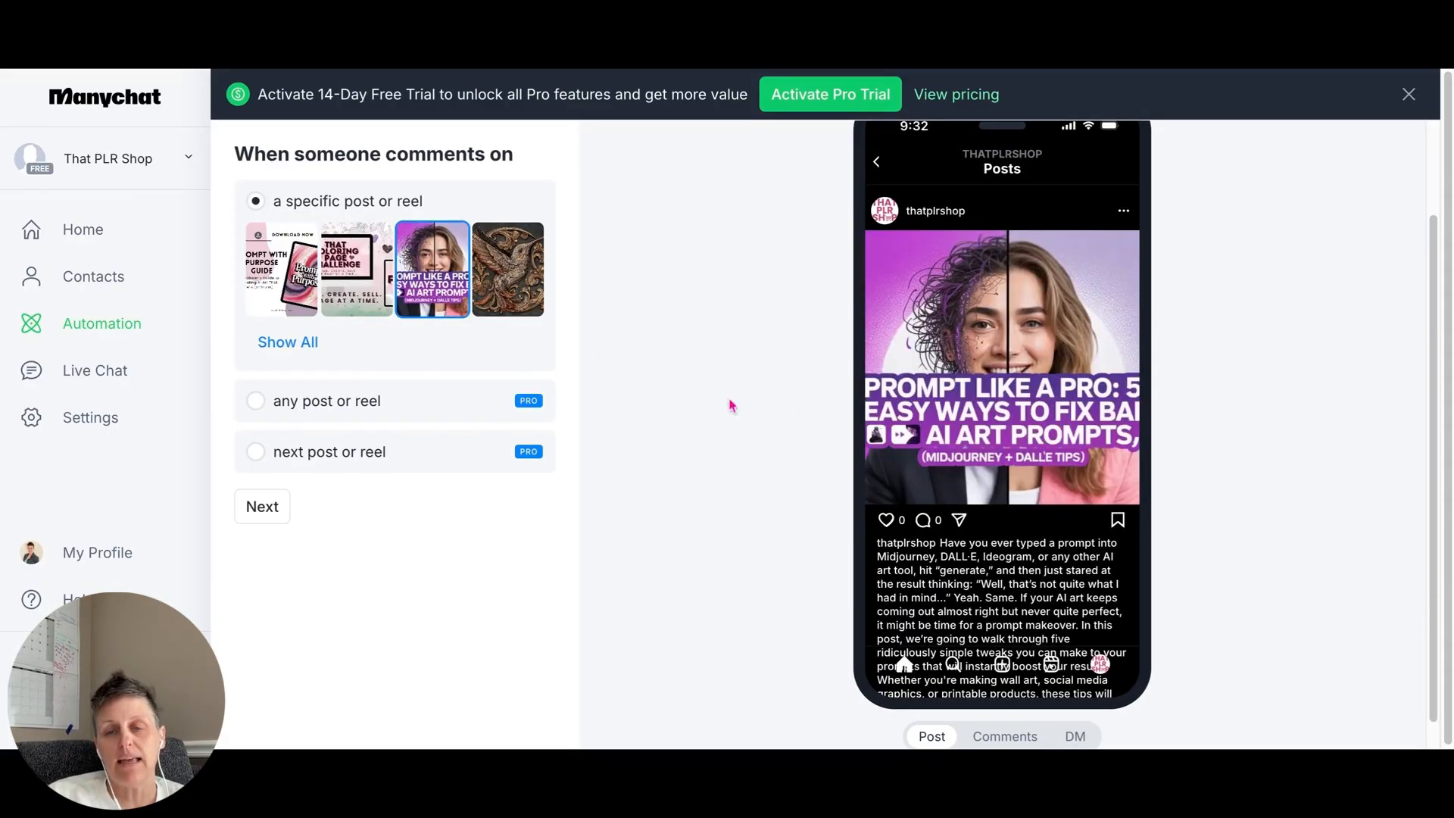
pyautogui.click(256, 312)
pyautogui.click(508, 273)
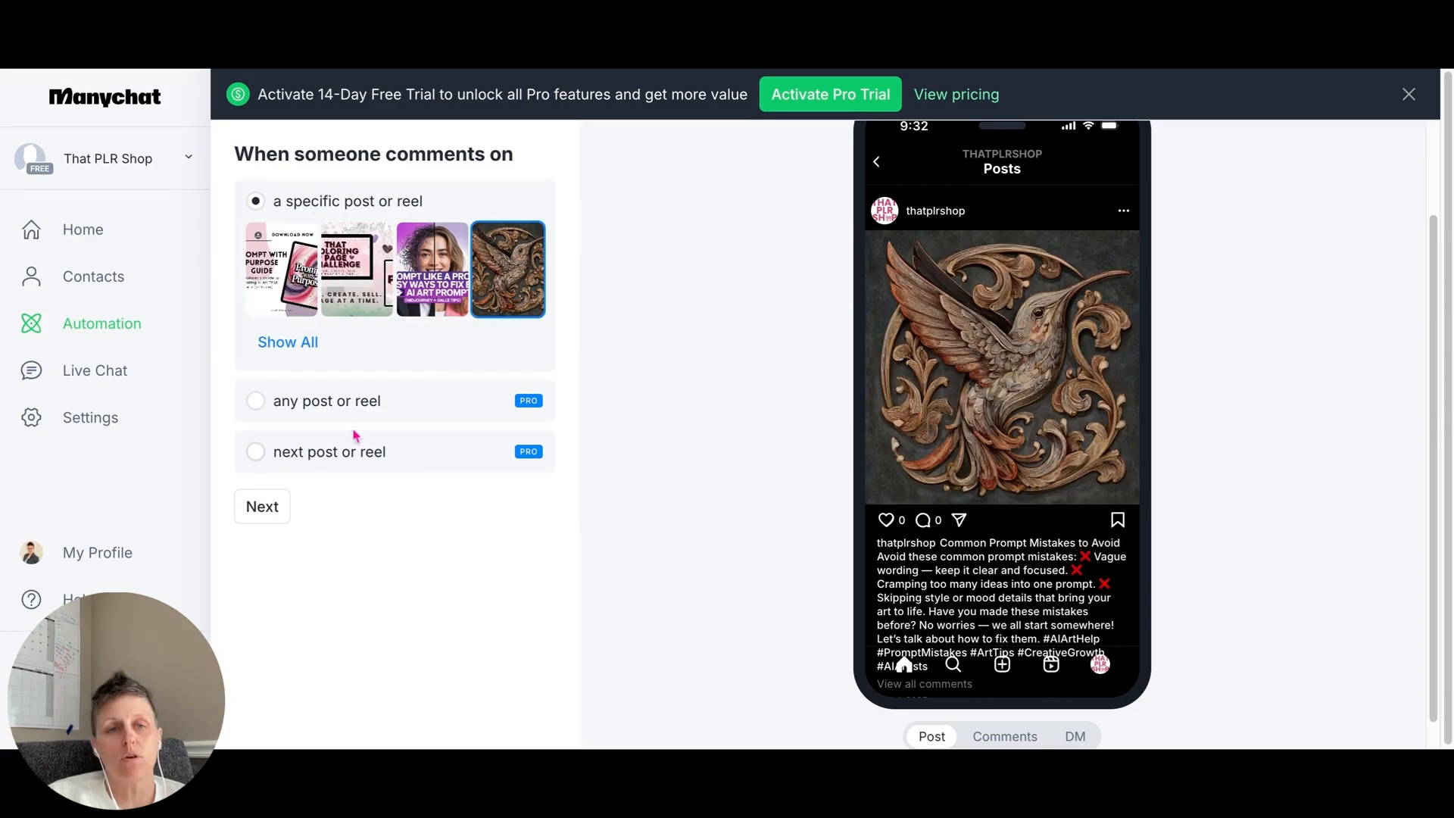
pyautogui.click(262, 508)
# Set BOOK as the specific word a comment must contain to trigger the automation
pyautogui.scroll(-3, 476, 472)
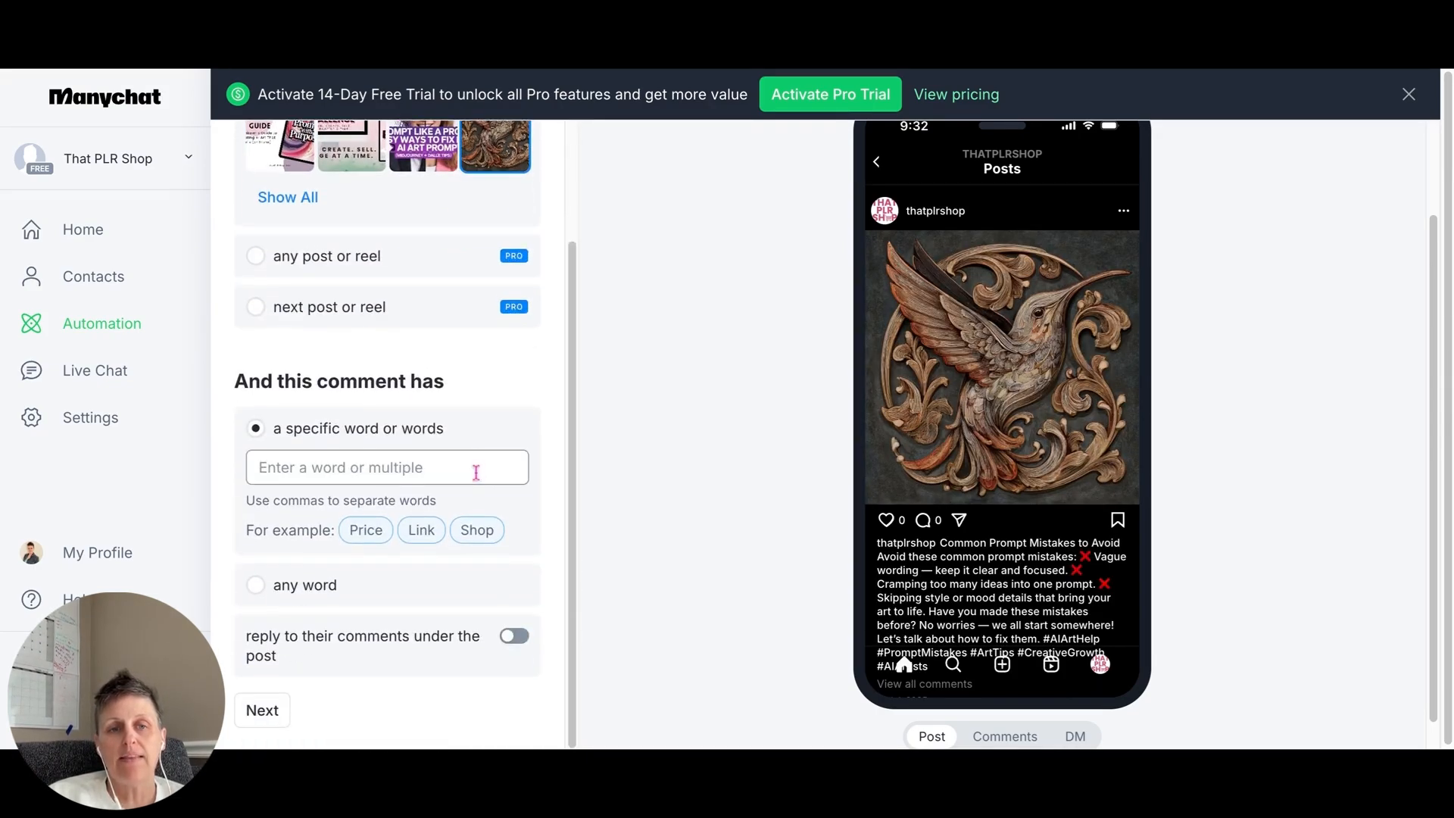
pyautogui.click(393, 471)
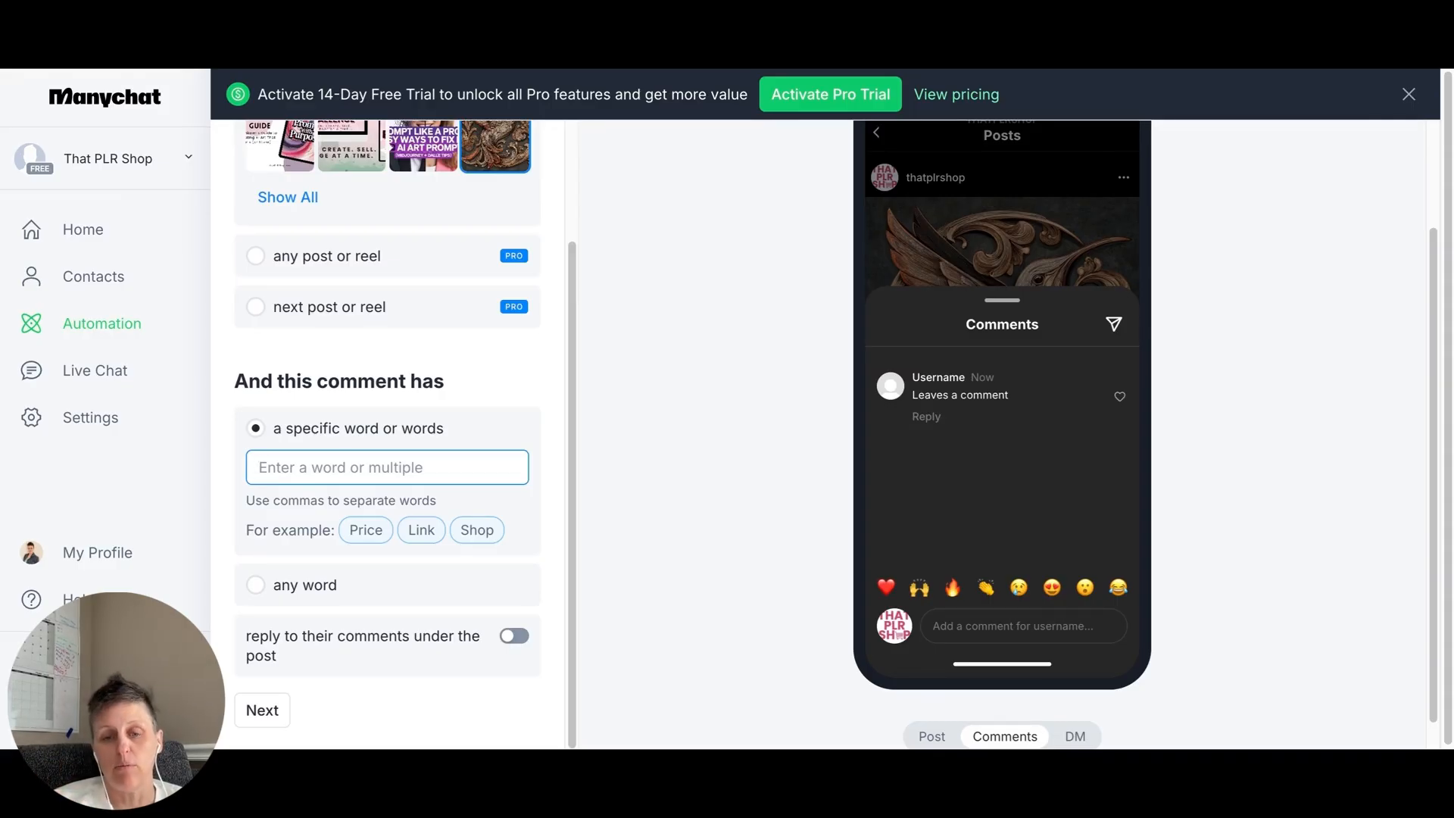
pyautogui.write('BOOK')
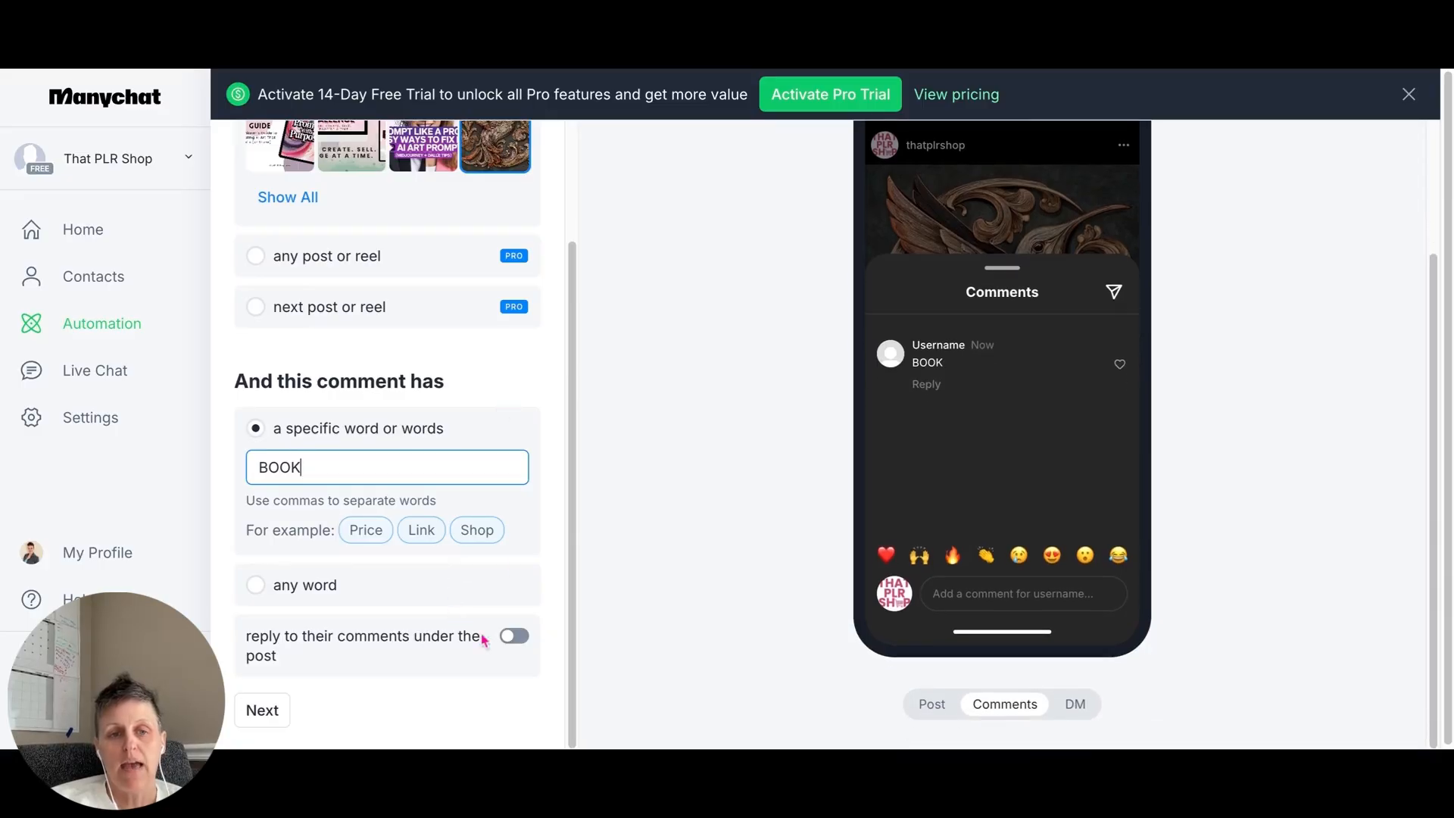
# Enable automatic replies to comments under the post, keep the suggested reply texts, and continue to the opening DM
pyautogui.click(514, 636)
pyautogui.scroll(-2, 500, 614)
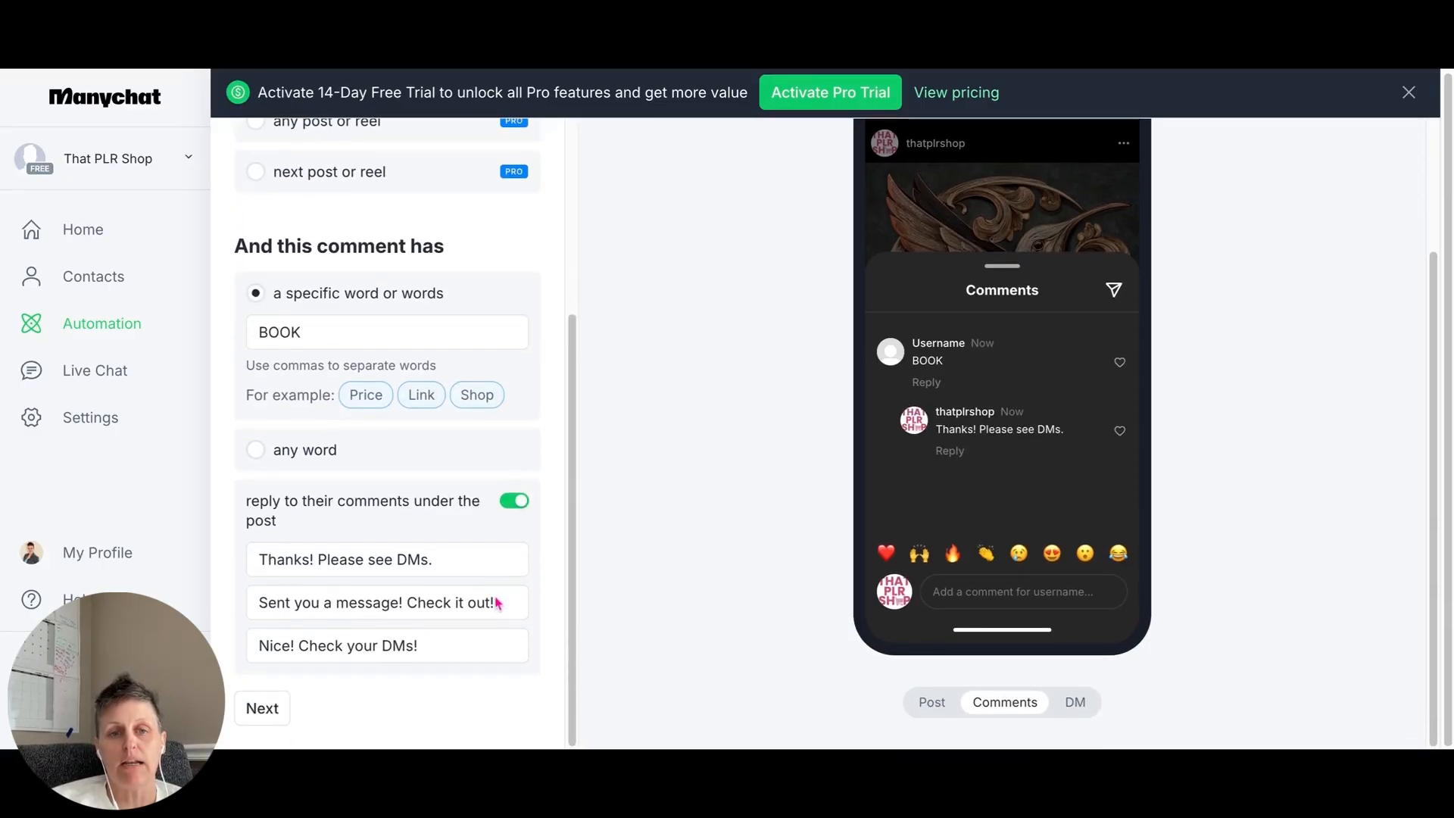
pyautogui.click(364, 564)
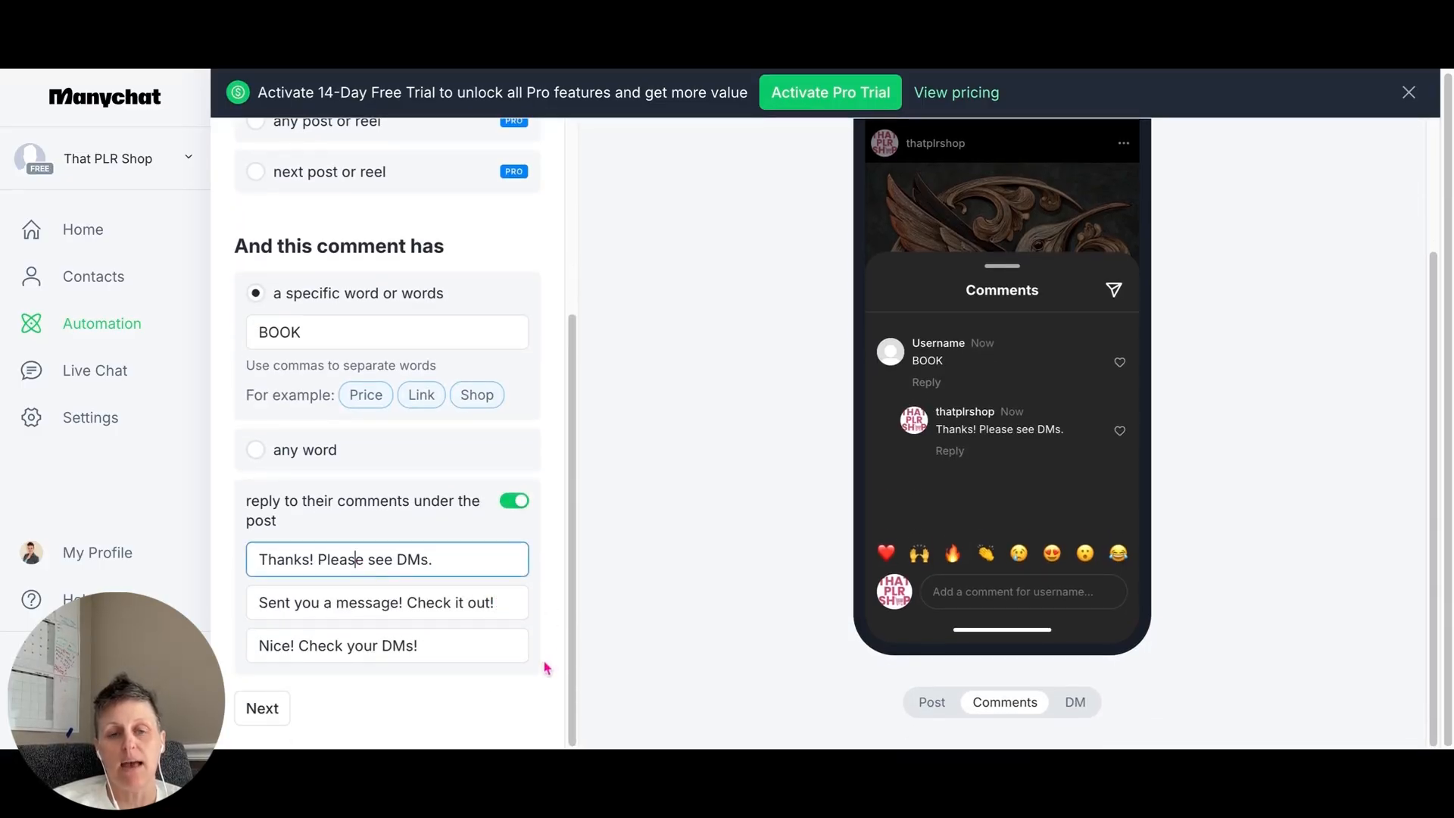
pyautogui.click(273, 713)
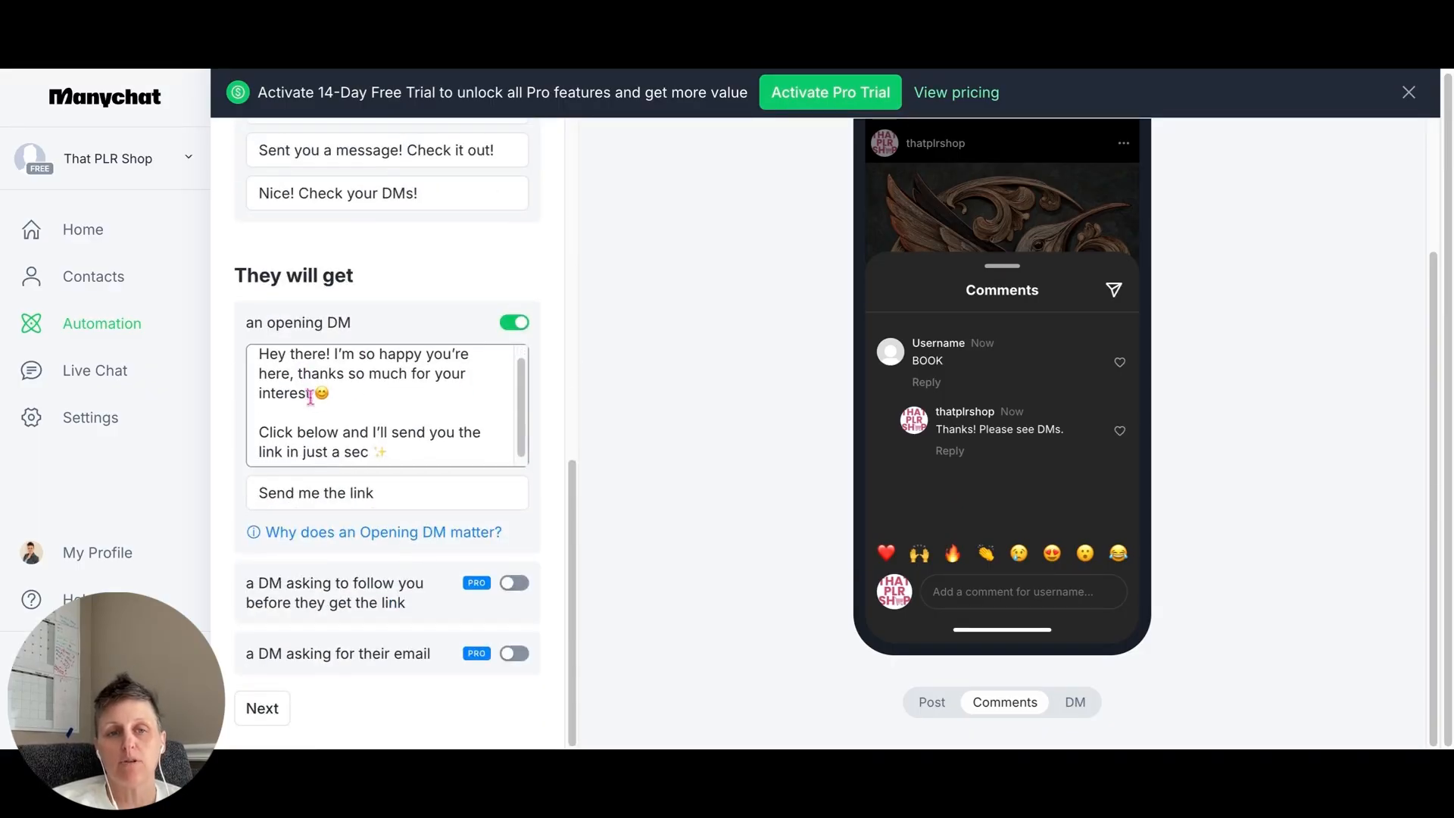
# Check the opening DM, keep its text and the "Send me the link" button label, and continue to the follow-on message
pyautogui.scroll(-1, 464, 412)
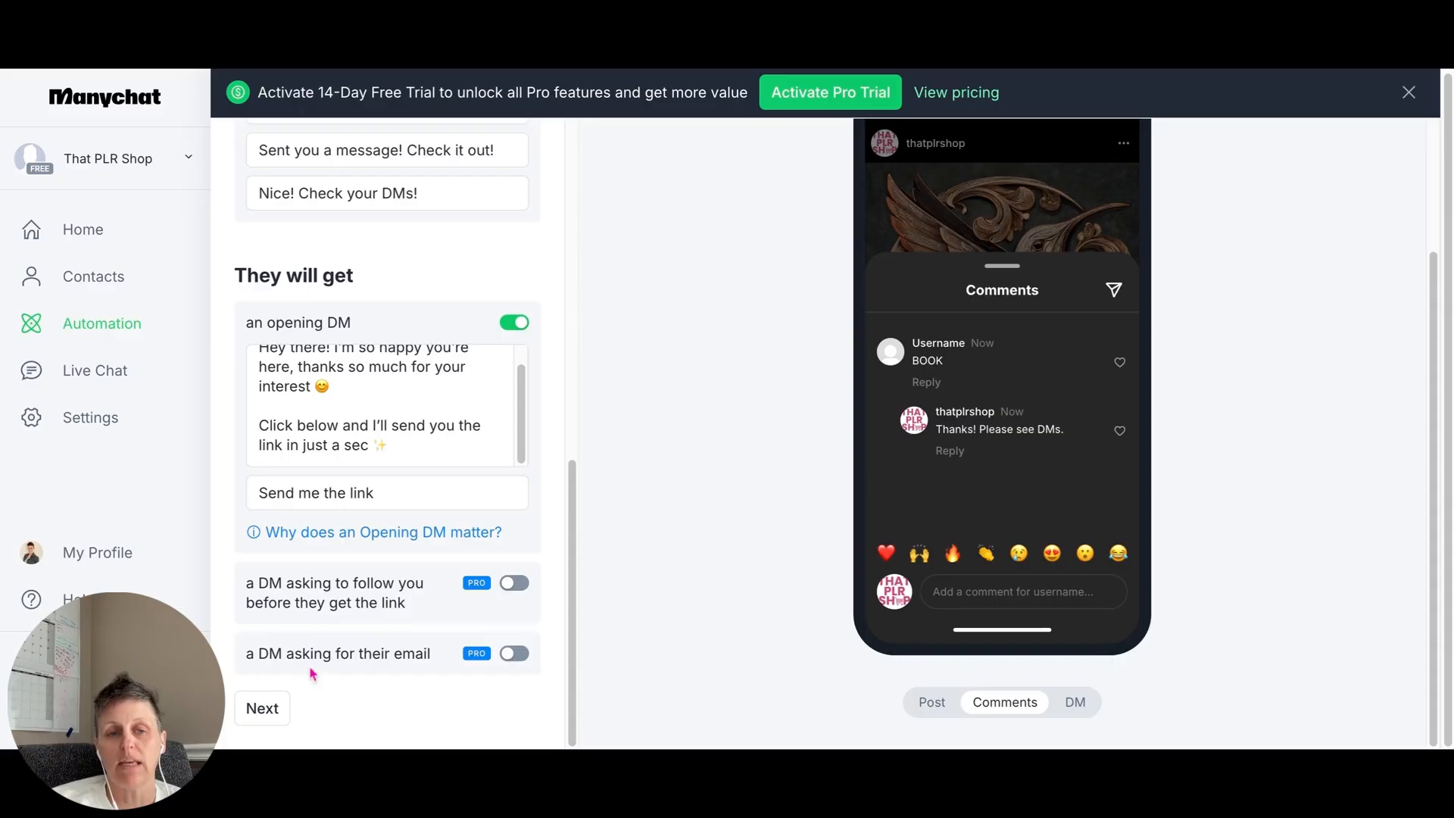
pyautogui.click(407, 487)
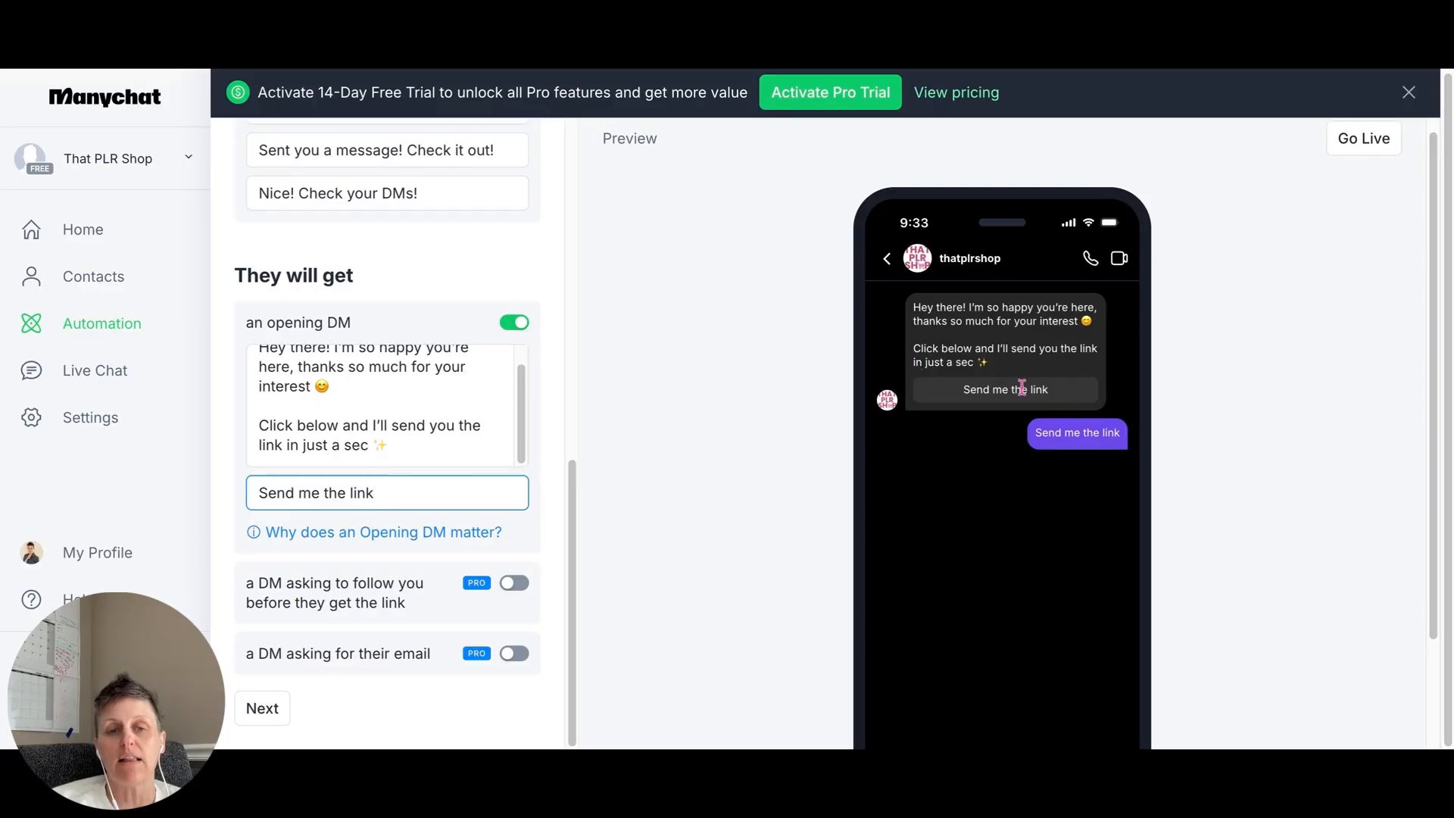
pyautogui.scroll(-2, 389, 477)
pyautogui.click(265, 709)
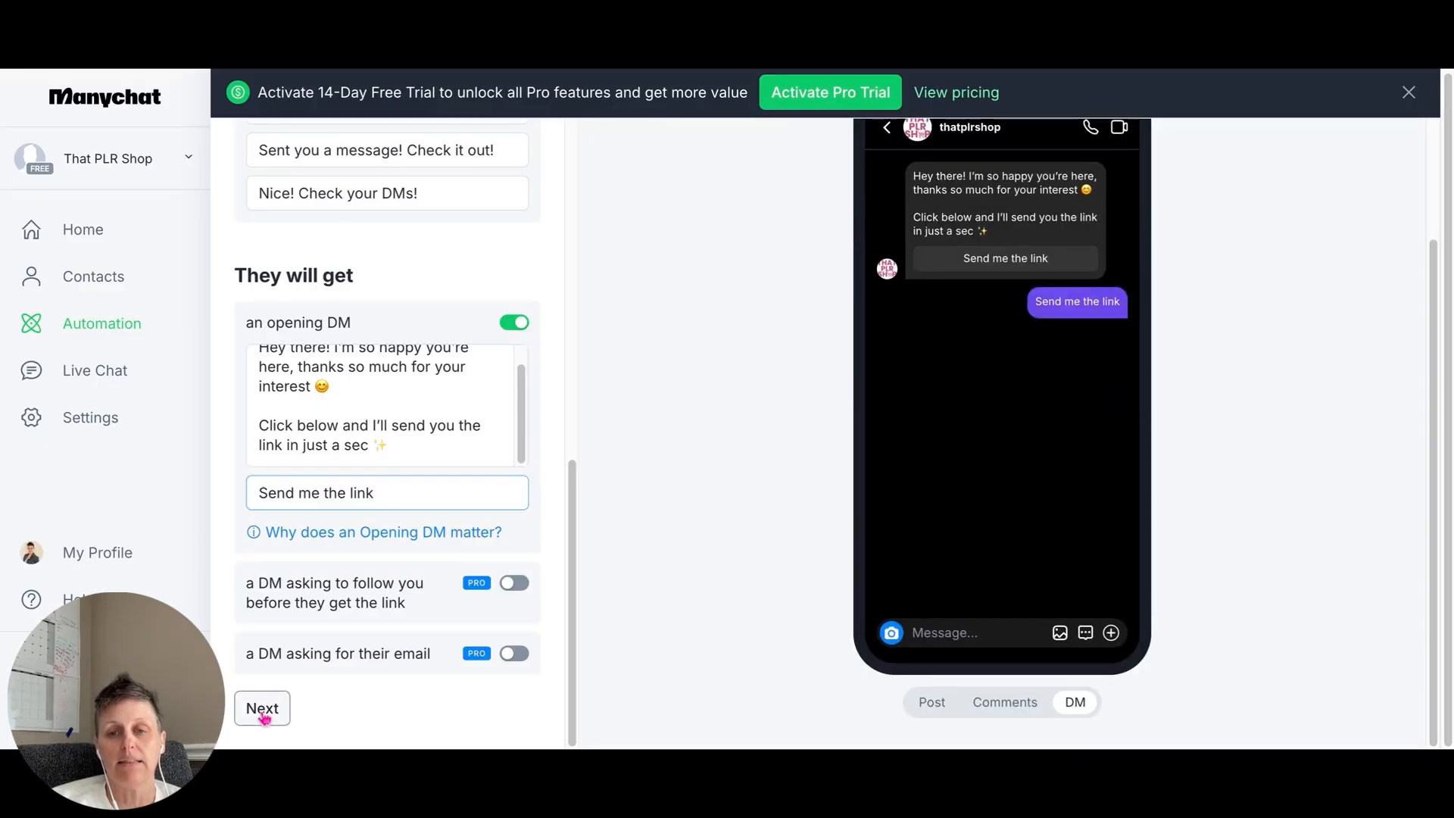
# Write the link DM's message: "Here you go! I love this guide so much! I can't wait to see what you make with it!"
pyautogui.scroll(-4, 344, 485)
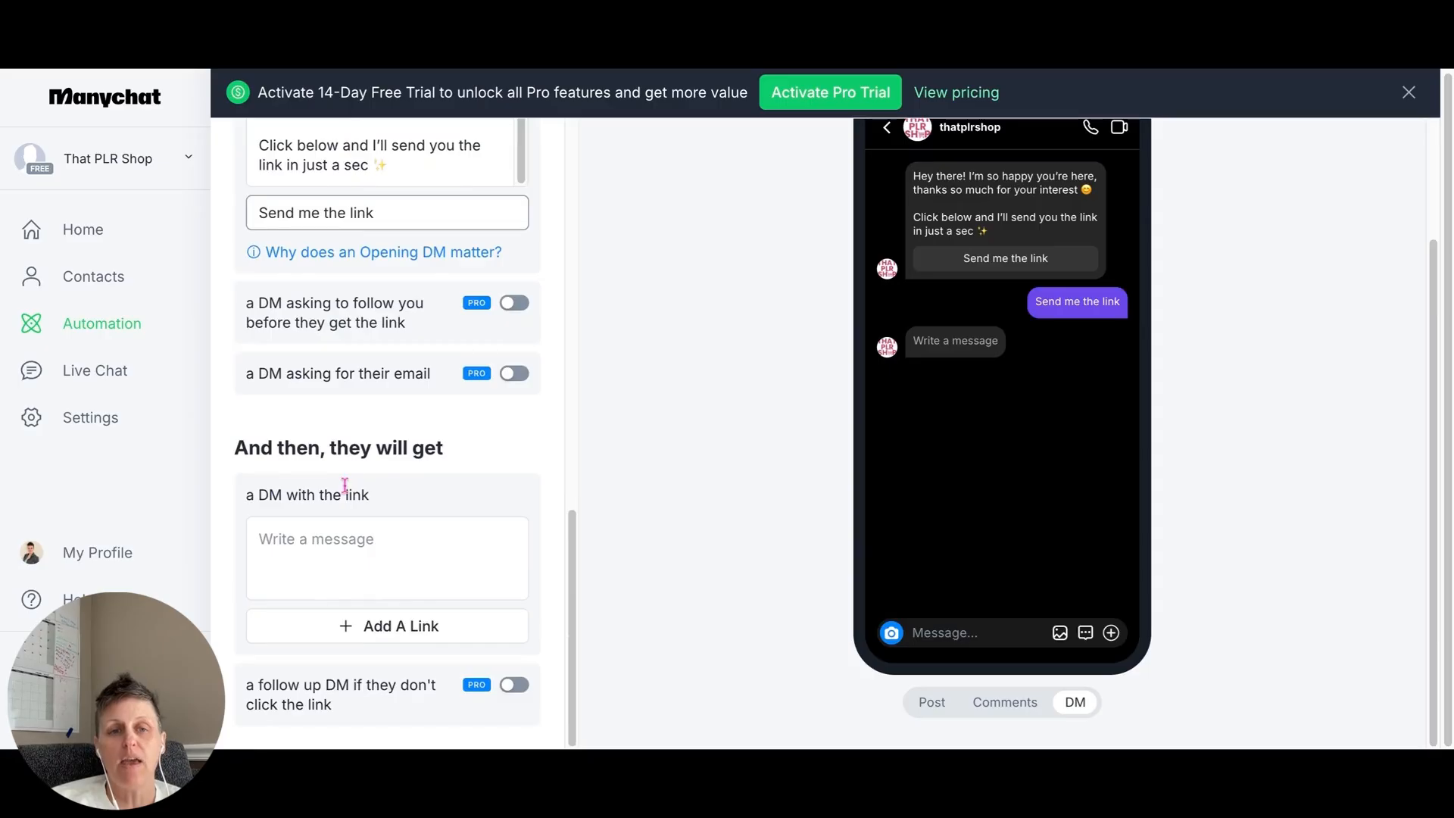
pyautogui.click(357, 546)
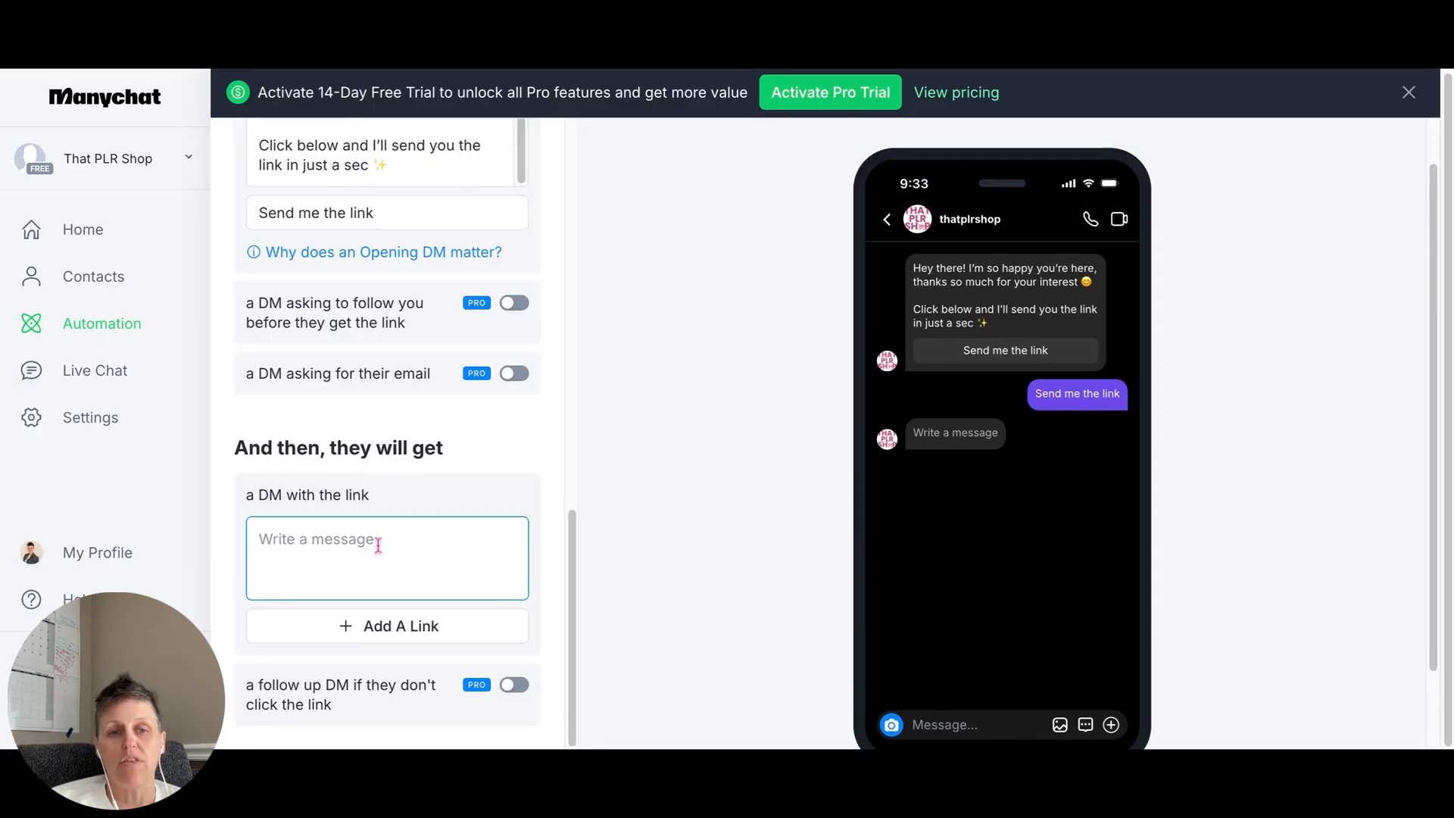
pyautogui.write('Here yo')
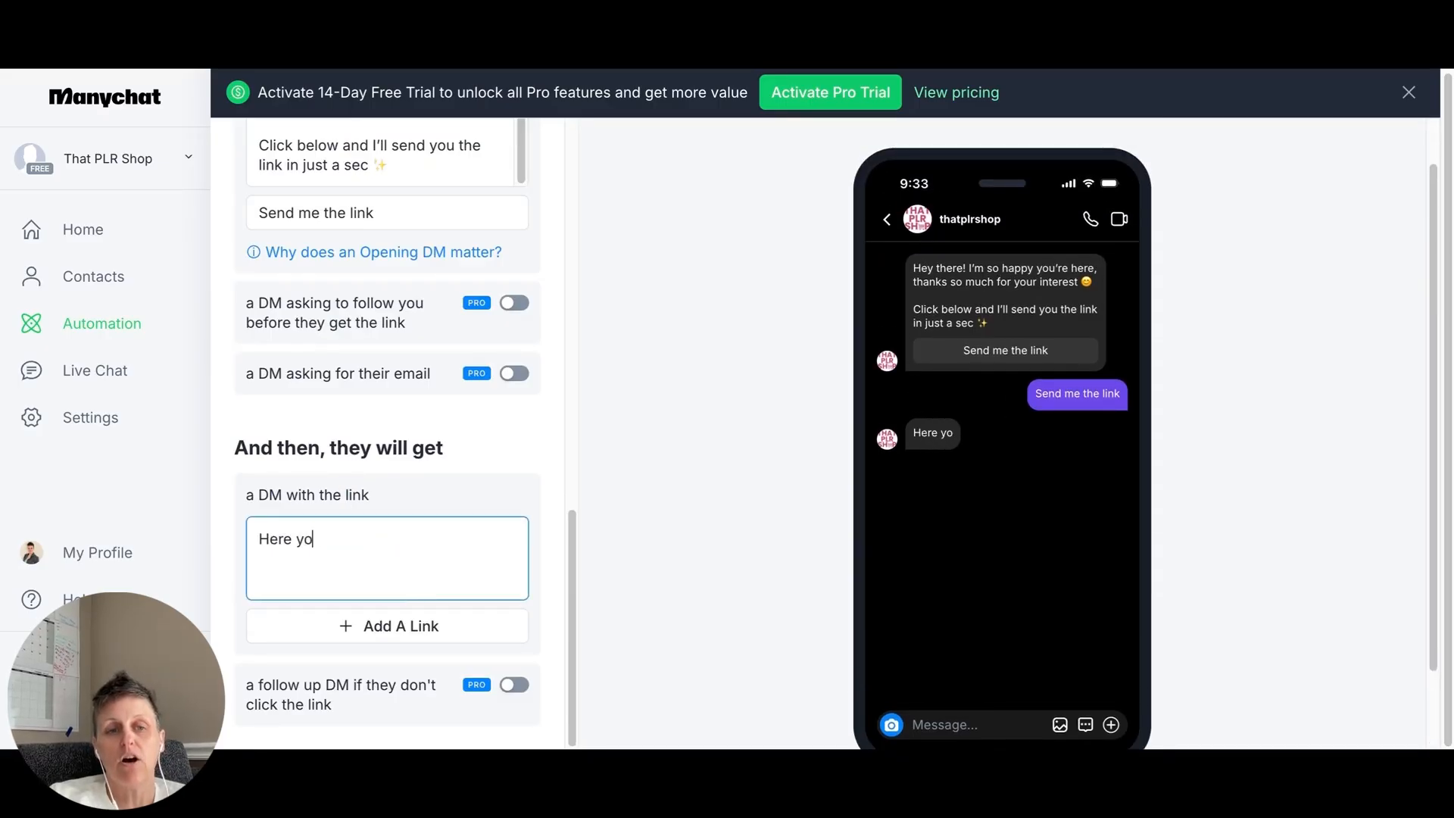
pyautogui.write('u go! I love this ')
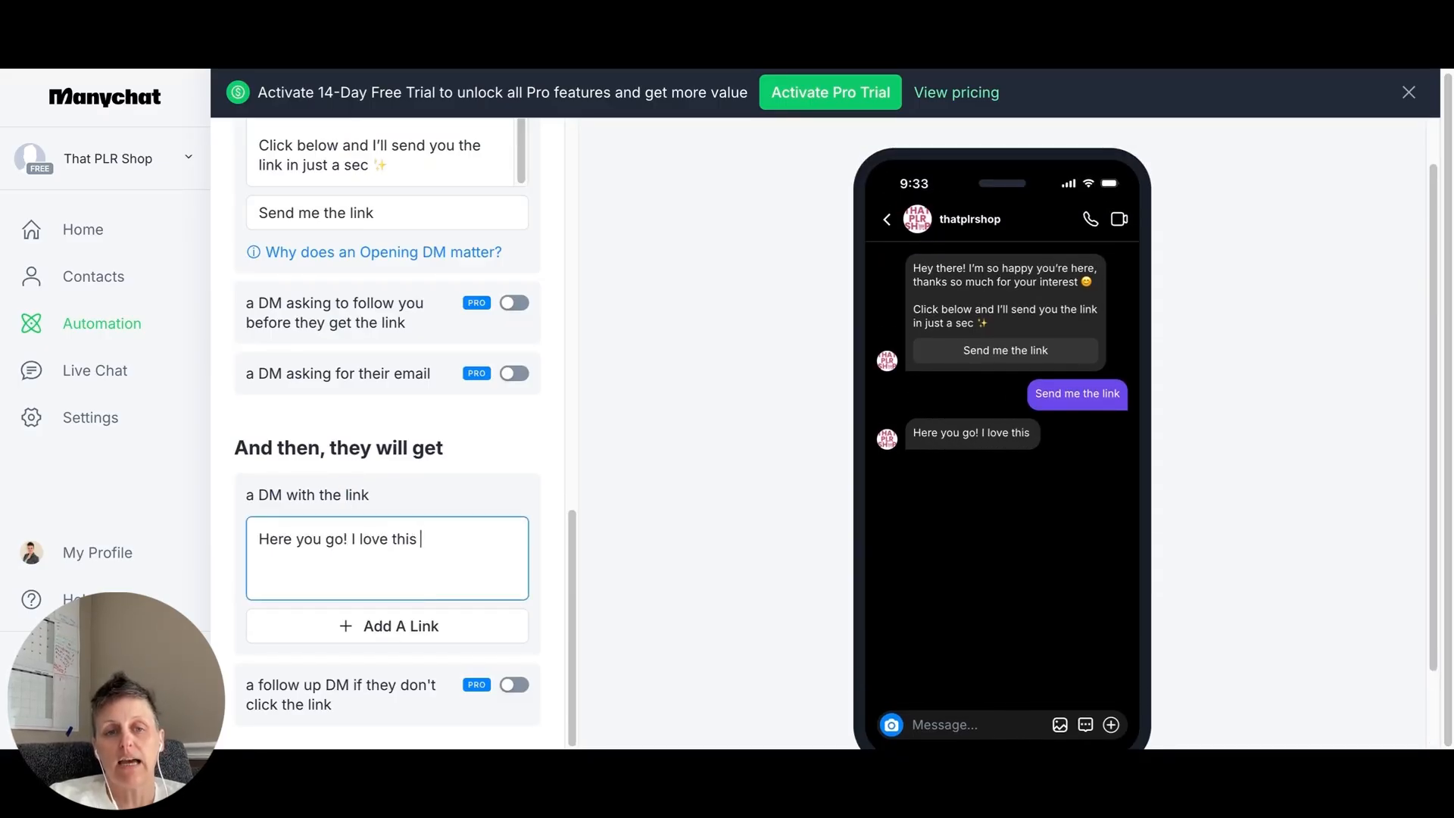
pyautogui.write("guide so much! I can't w")
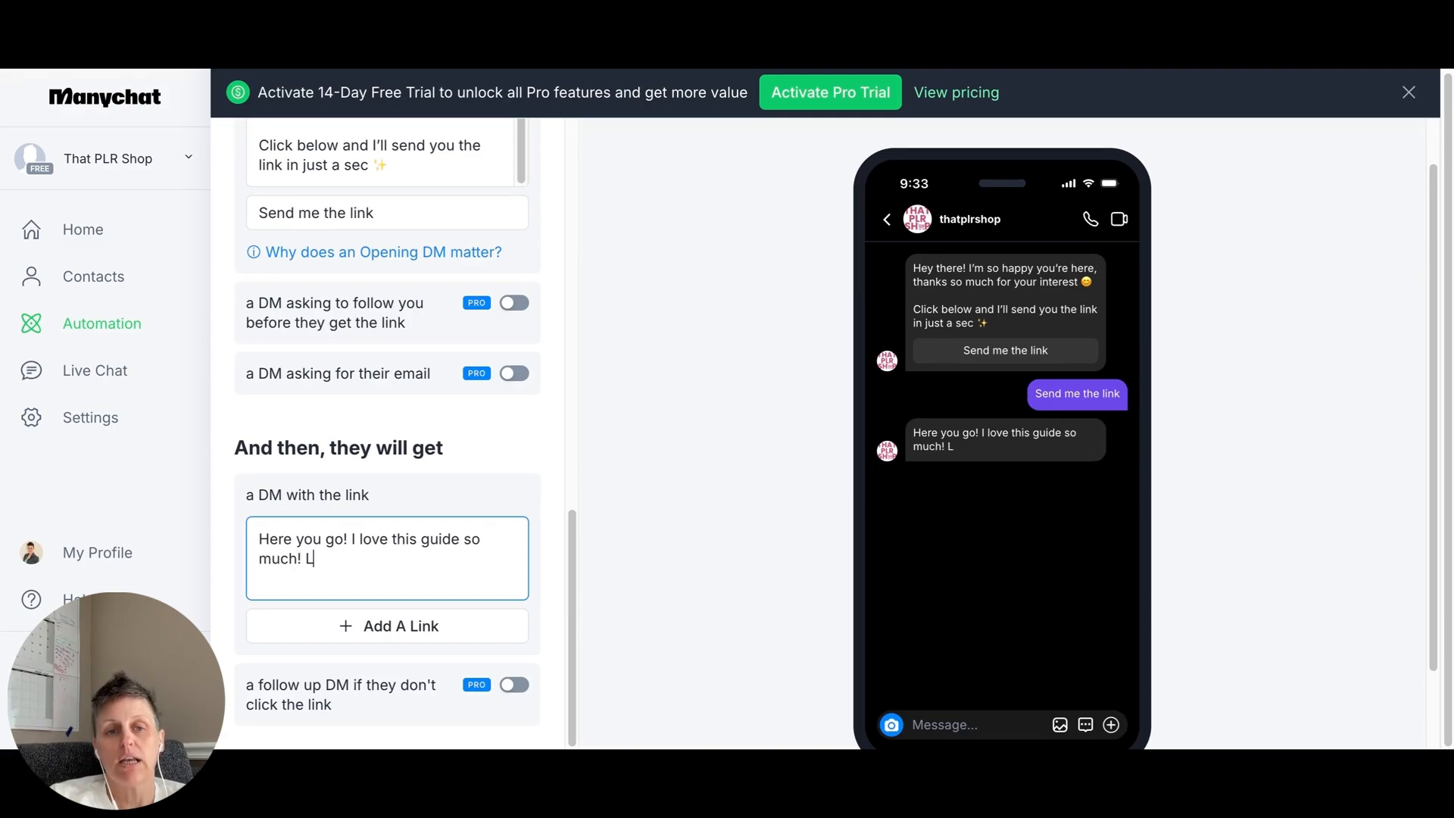
pyautogui.write('ait to see w')
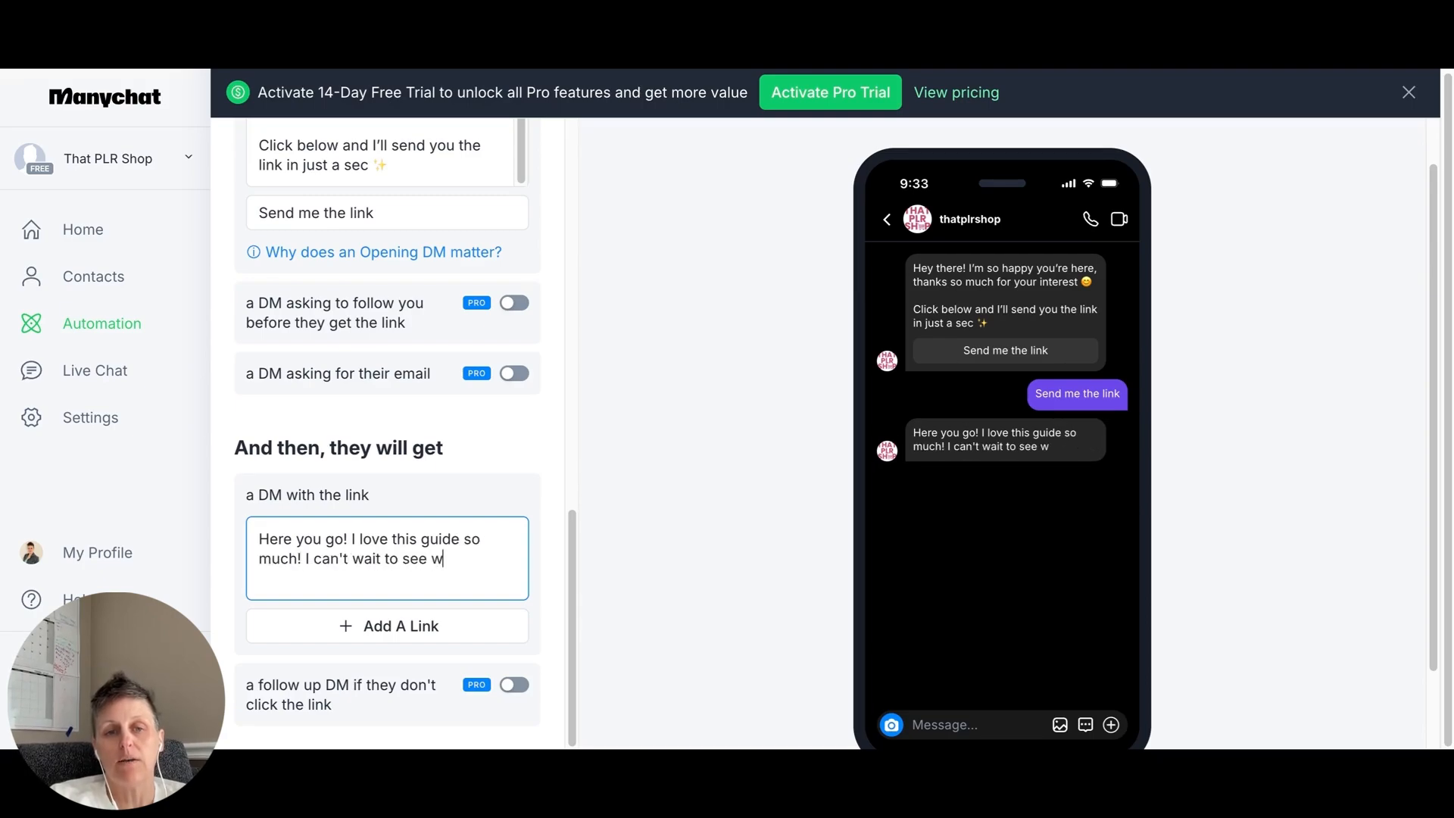
pyautogui.write('hat you make with it!')
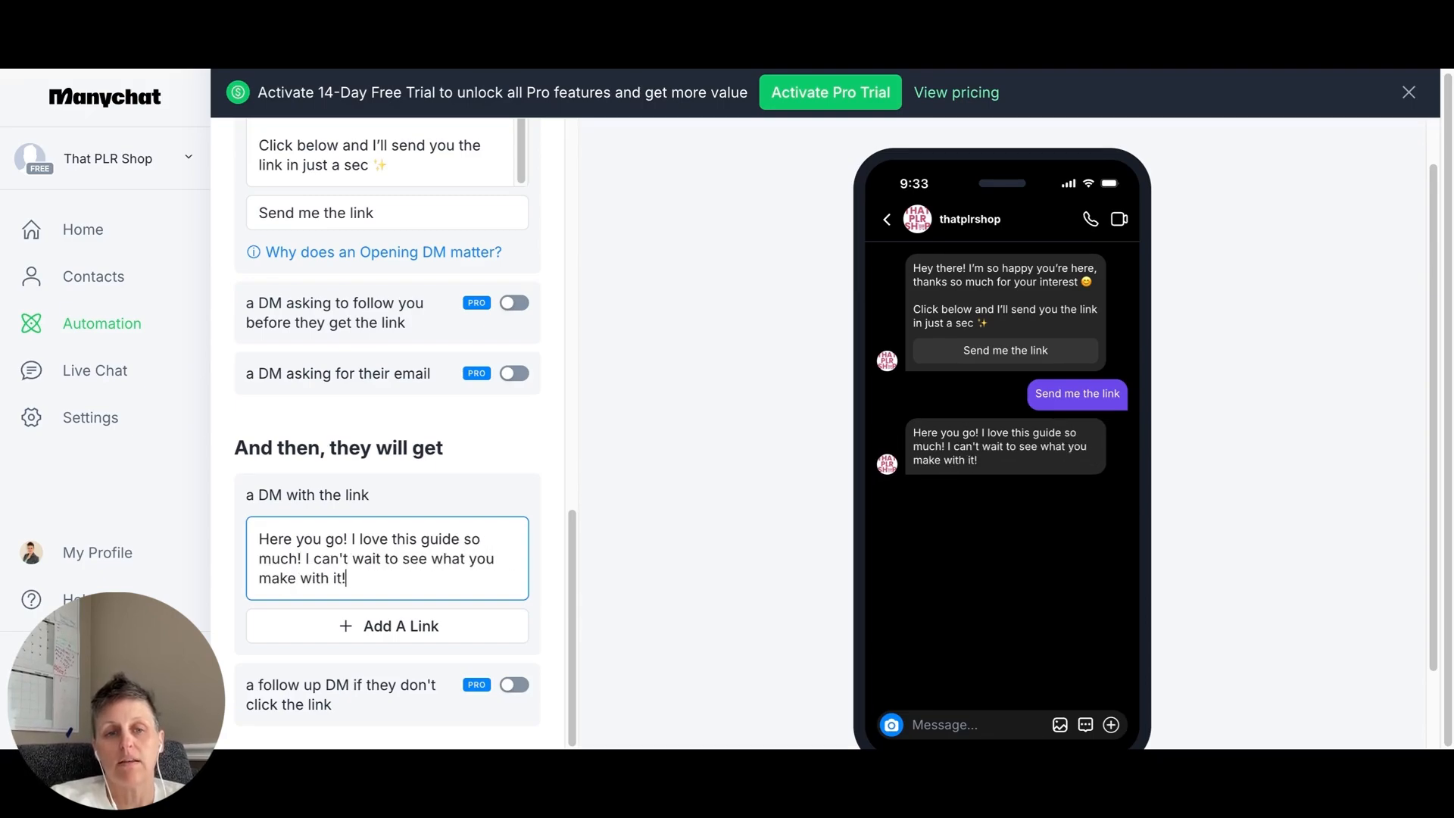
pyautogui.click(353, 626)
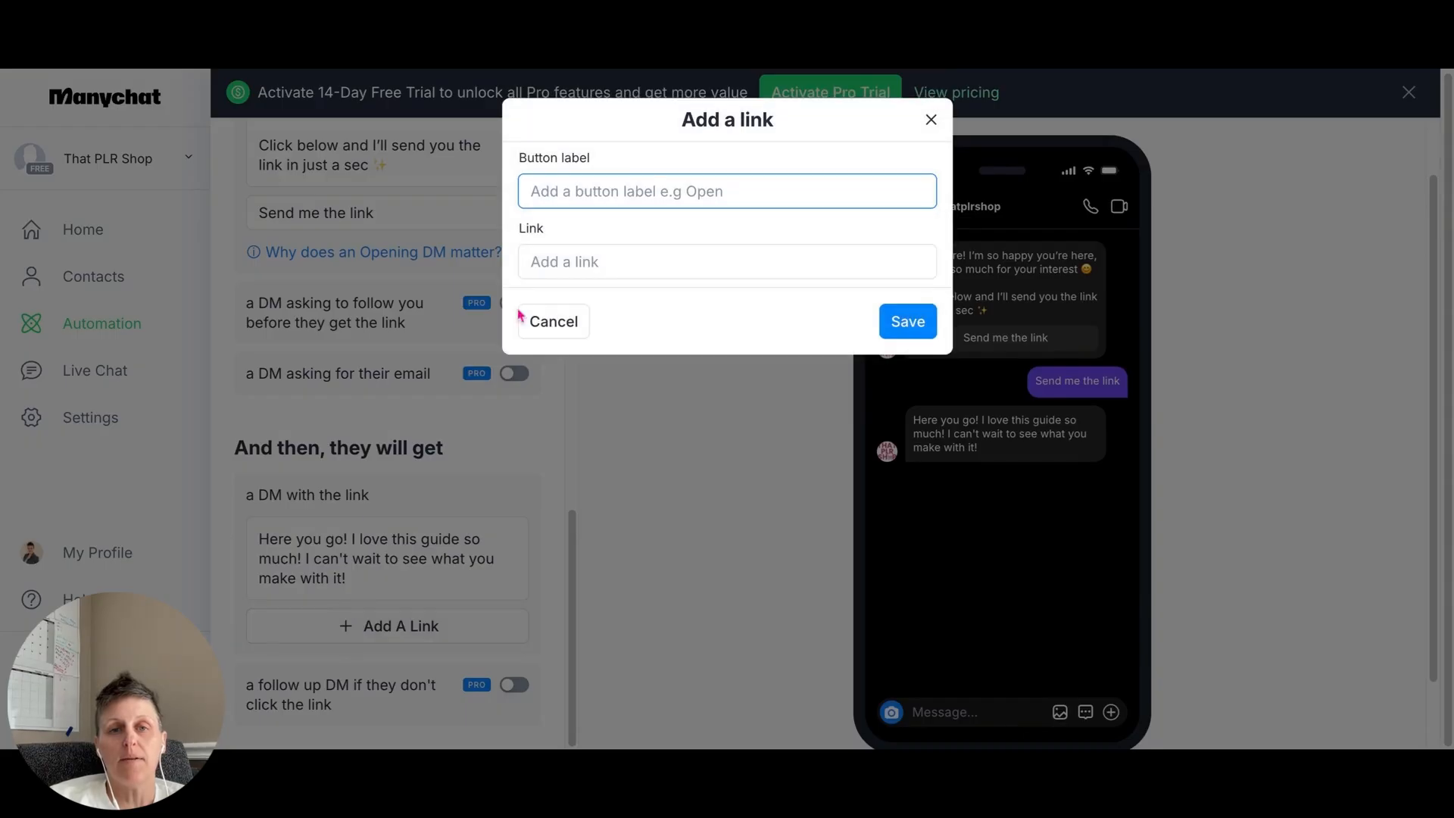
pyautogui.write('G')
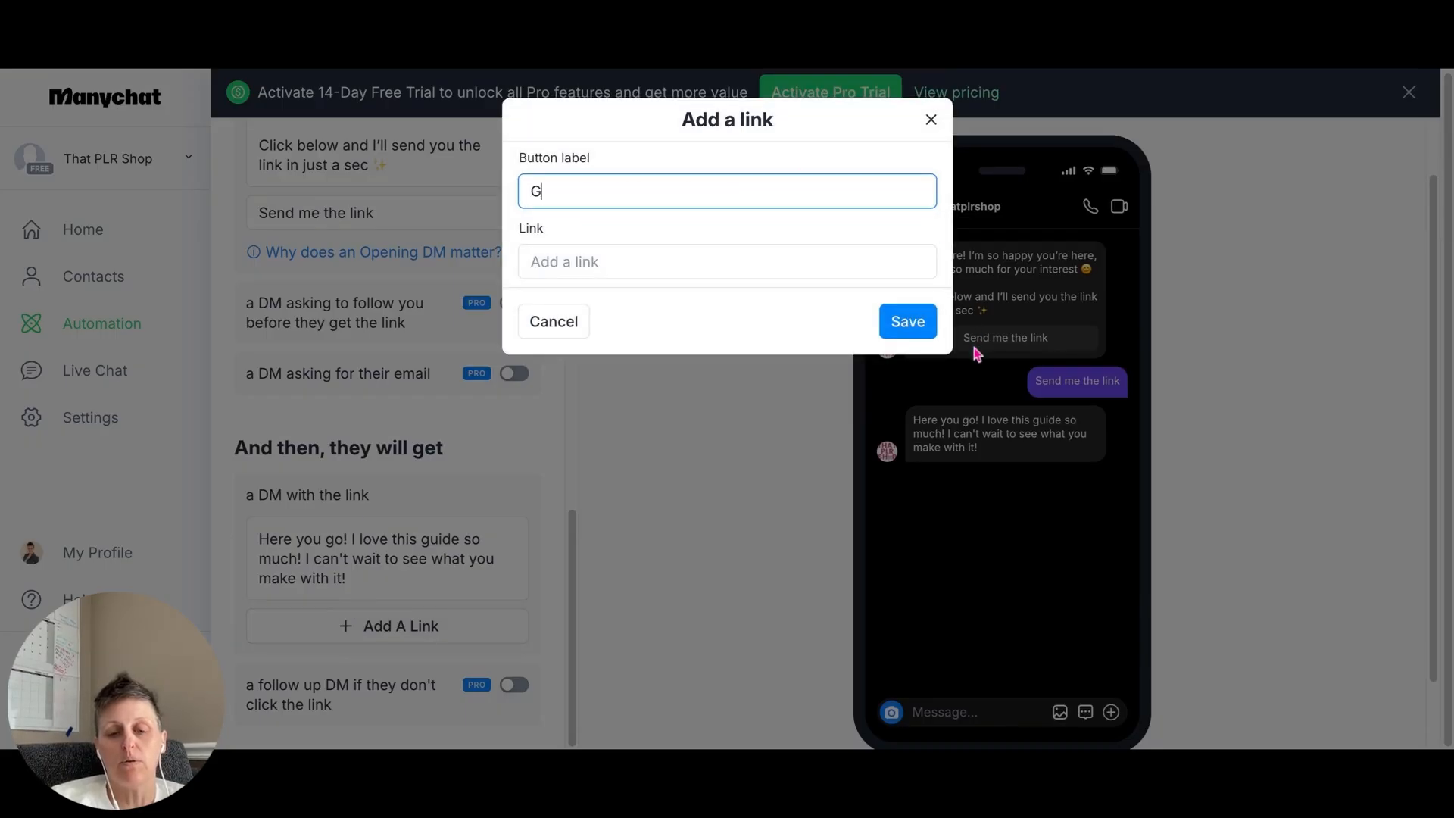
pyautogui.write('RAB THE BU')
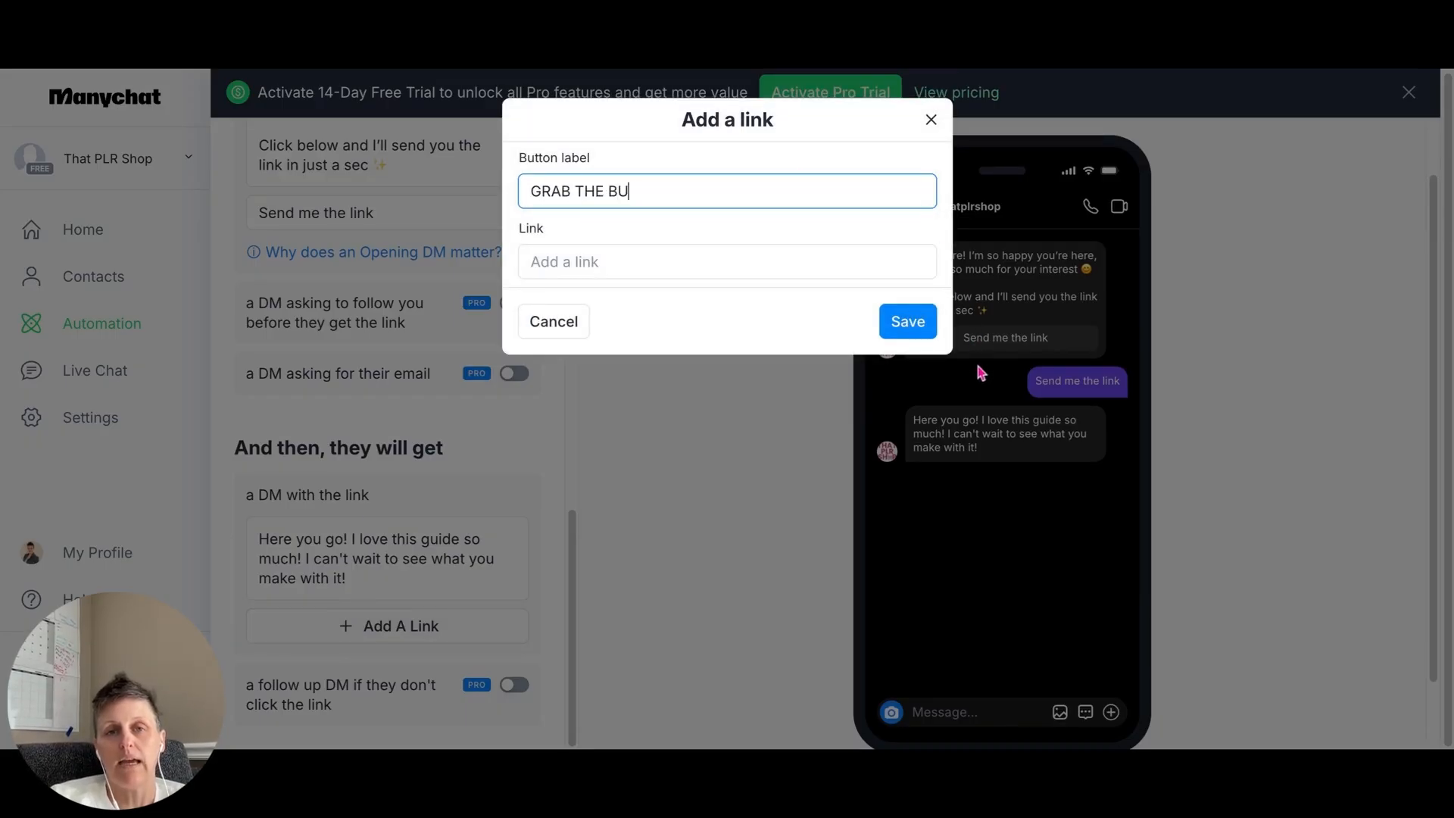
pyautogui.press('BackSpace')
pyautogui.press('BackSpace')
pyautogui.write('GUIDE NOW')
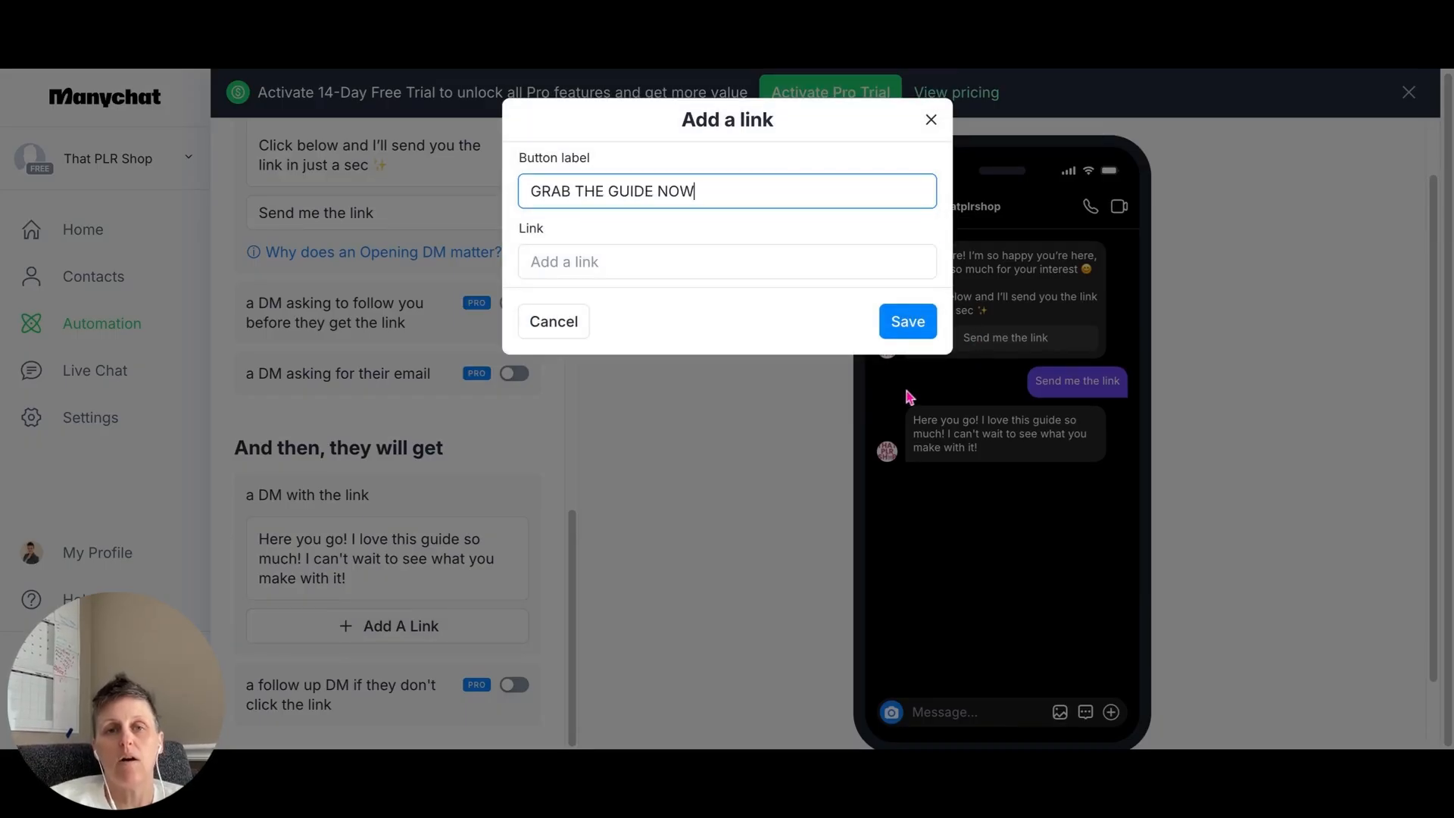
pyautogui.click(653, 261)
pyautogui.write('htttp')
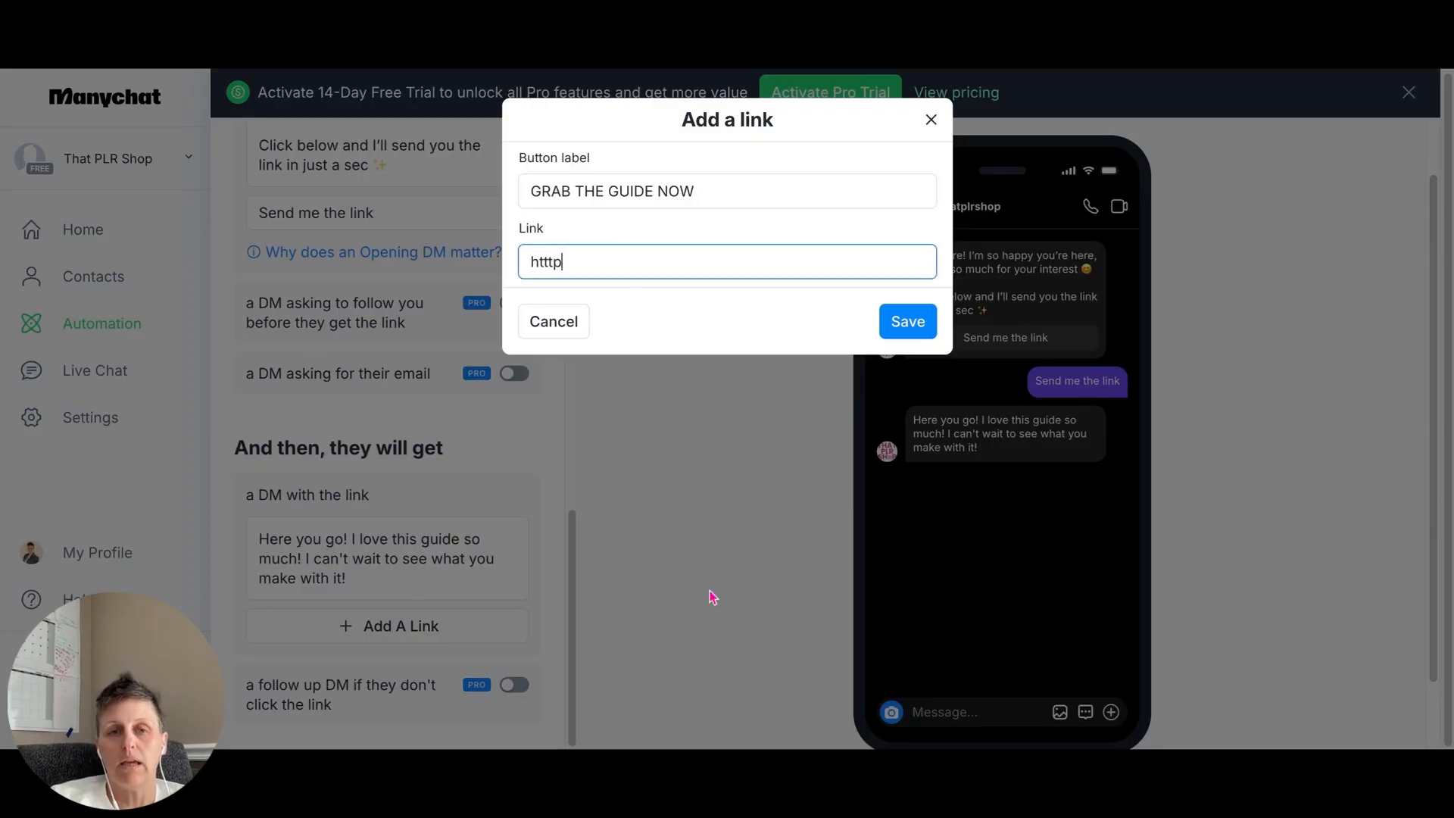
pyautogui.hotkey('ctrl', 'a')
pyautogui.write('https://thatplrshop.com/guide')
pyautogui.click(908, 322)
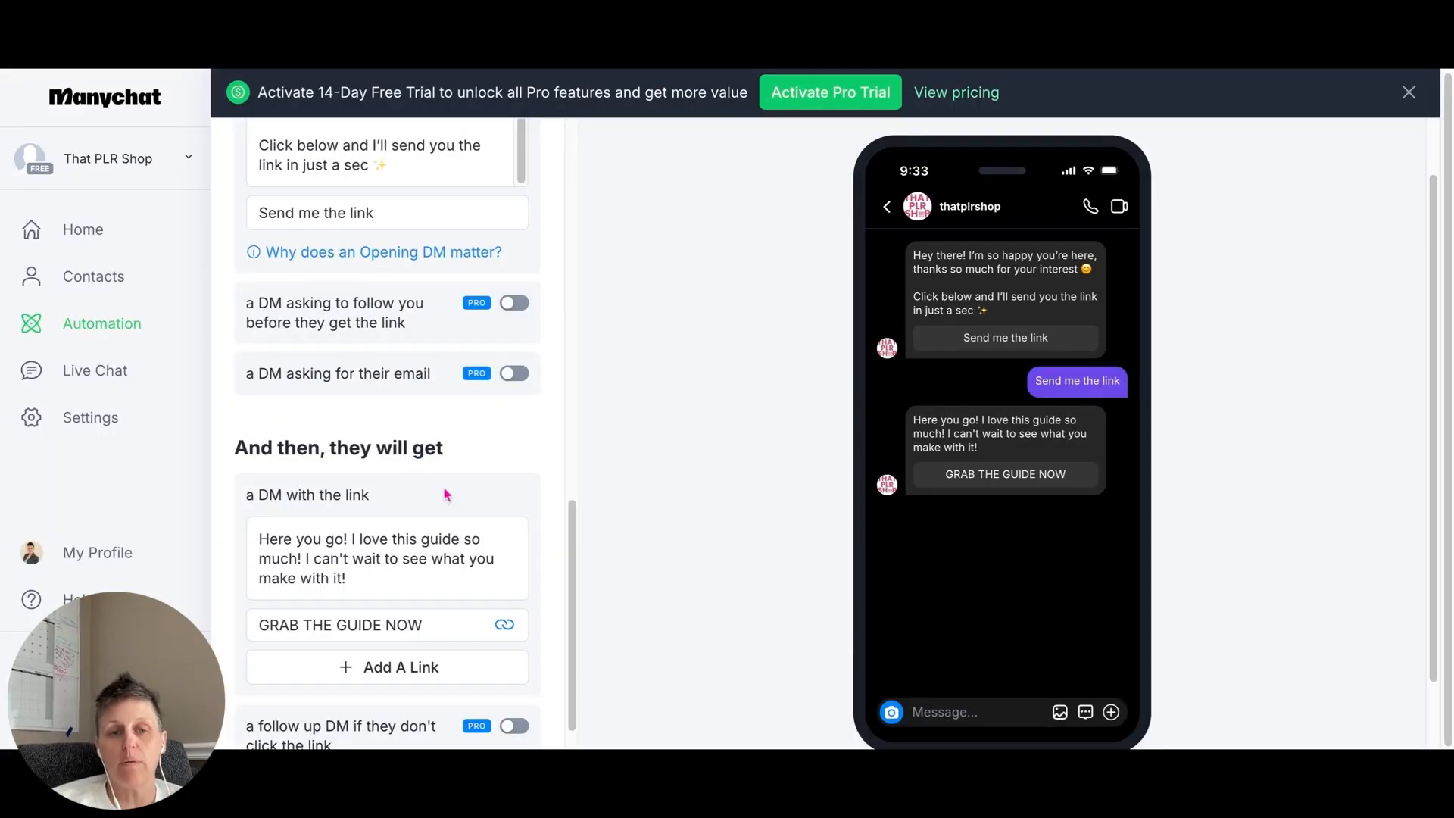
# Review the DM conversation preview and the automation's reply, opening DM and link message settings
pyautogui.scroll(-1, 428, 496)
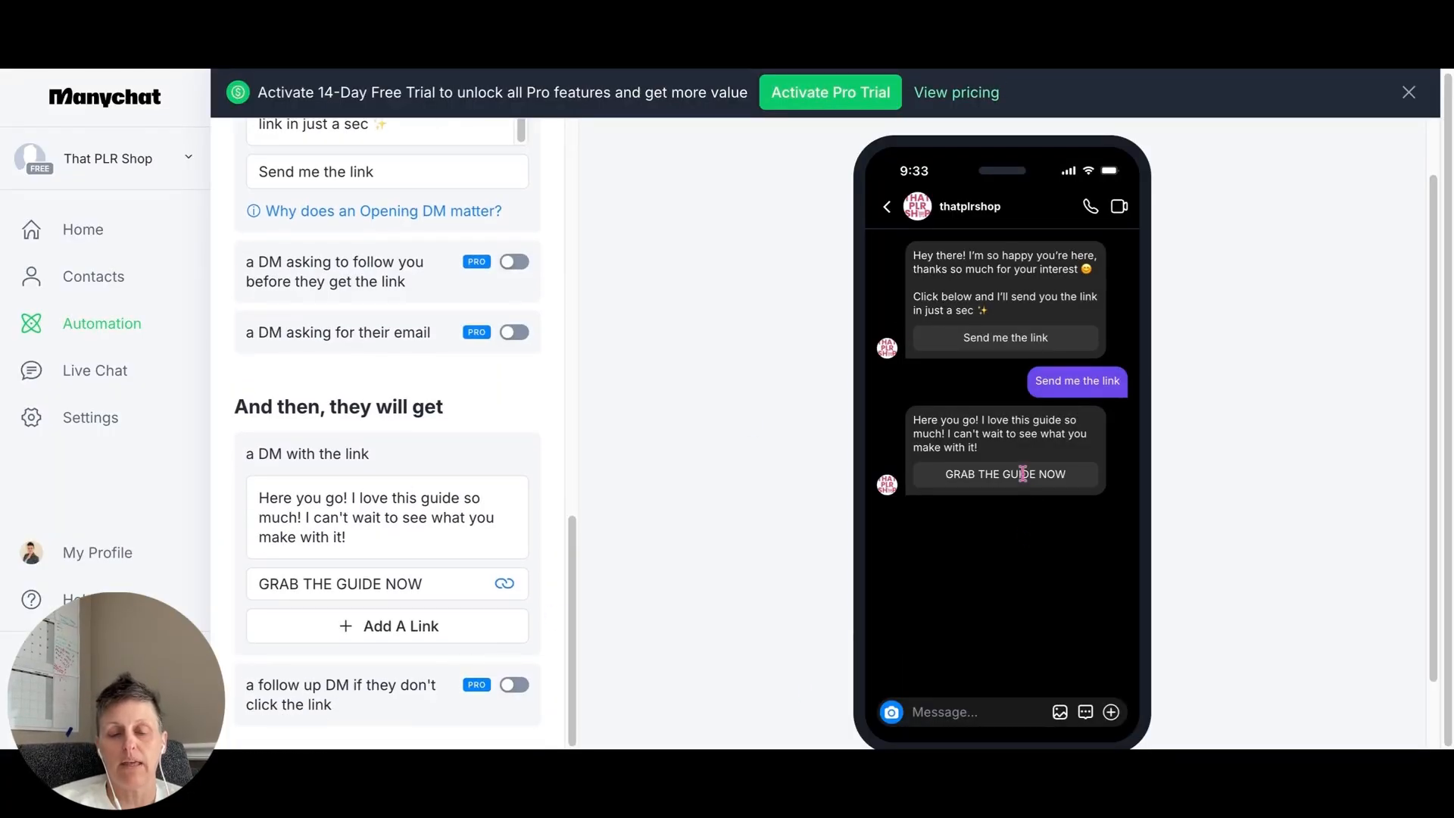
pyautogui.scroll(-2, 376, 477)
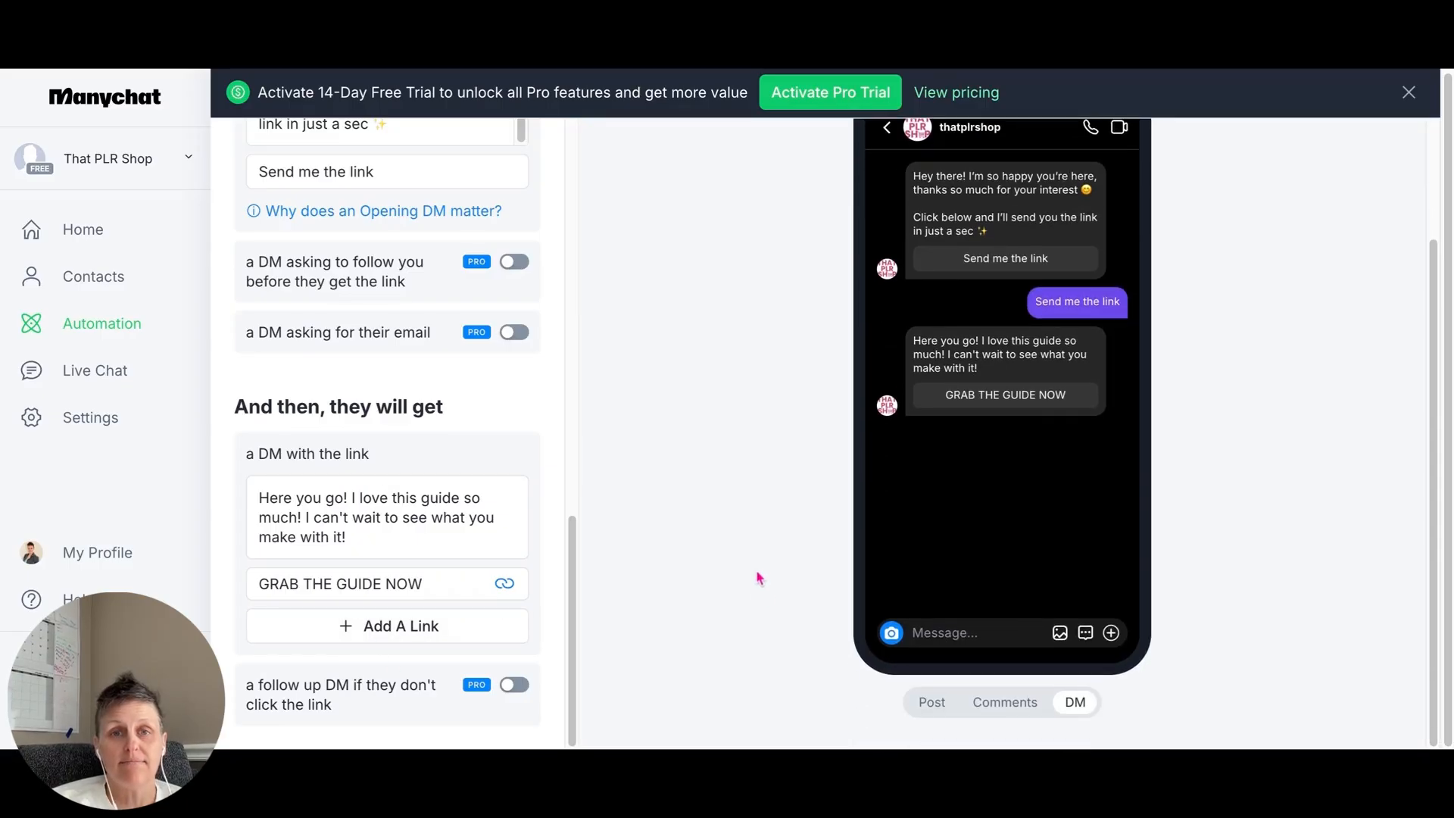
pyautogui.scroll(1, 853, 529)
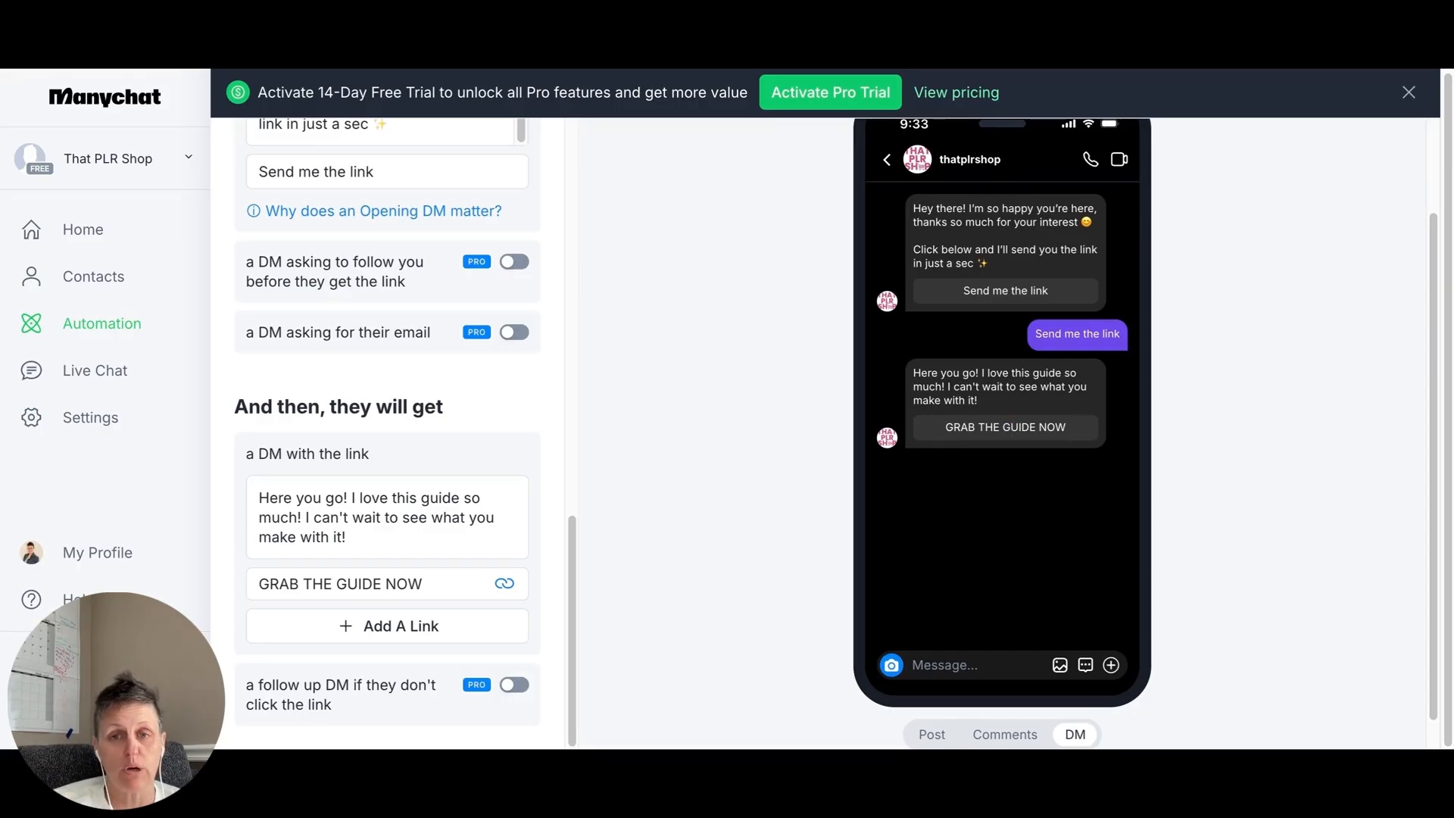
pyautogui.scroll(10, 352, 485)
pyautogui.scroll(-5, 362, 509)
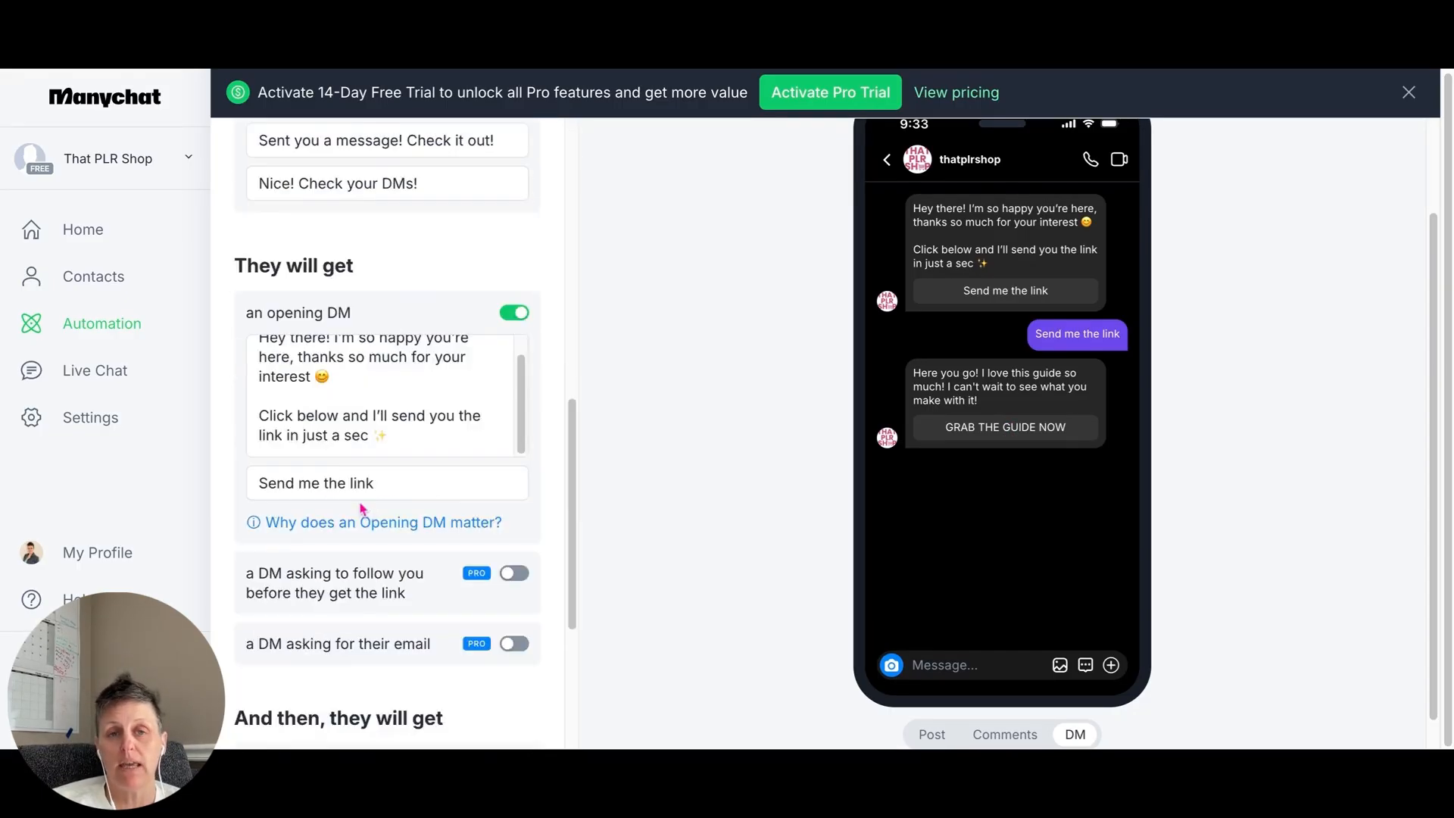
pyautogui.scroll(-4, 362, 509)
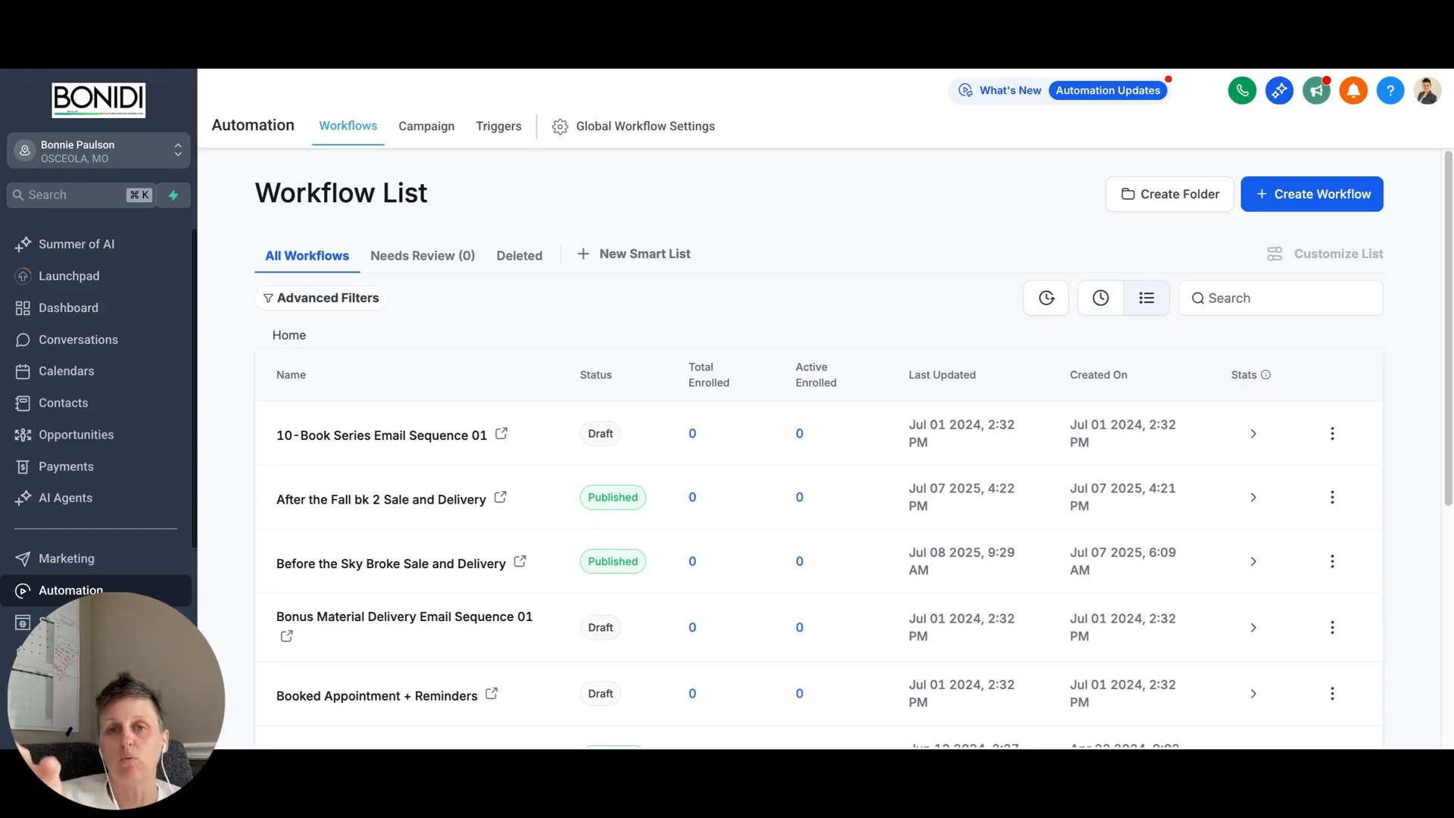
# Create a new workflow from scratch and name it "ManyChat FREEBIE - Love on the download"
pyautogui.click(1298, 202)
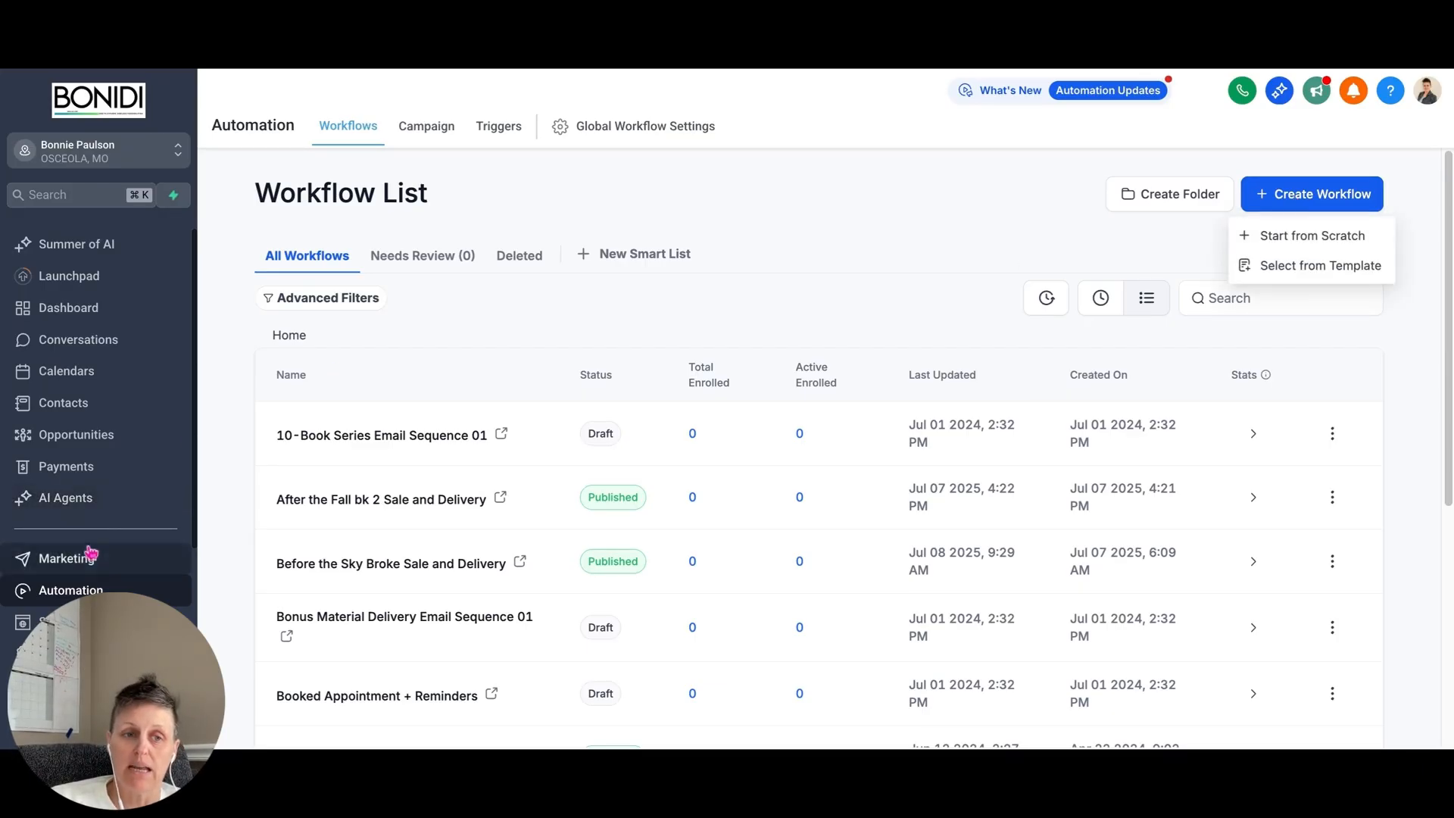
pyautogui.click(1291, 235)
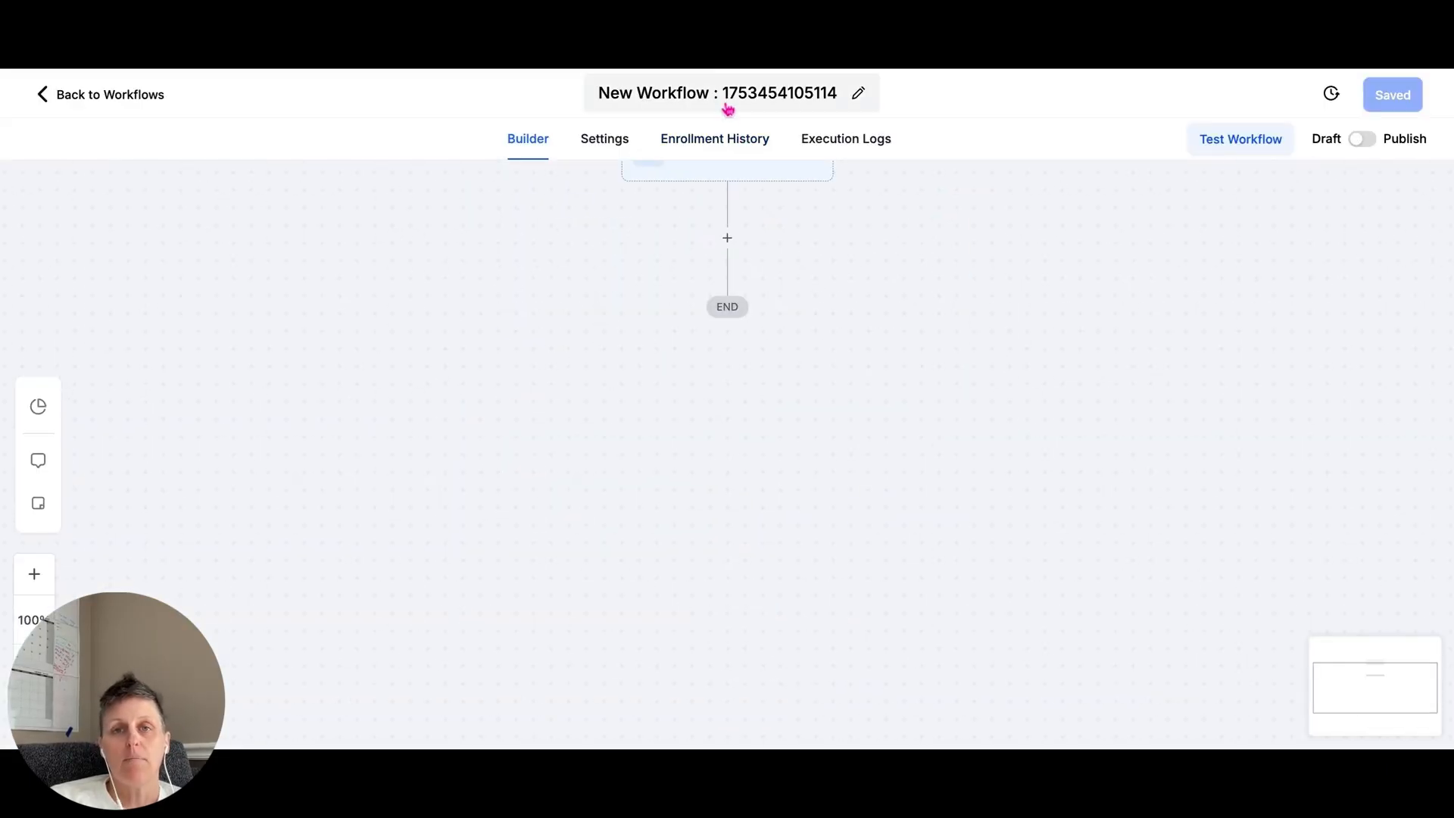
pyautogui.click(728, 100)
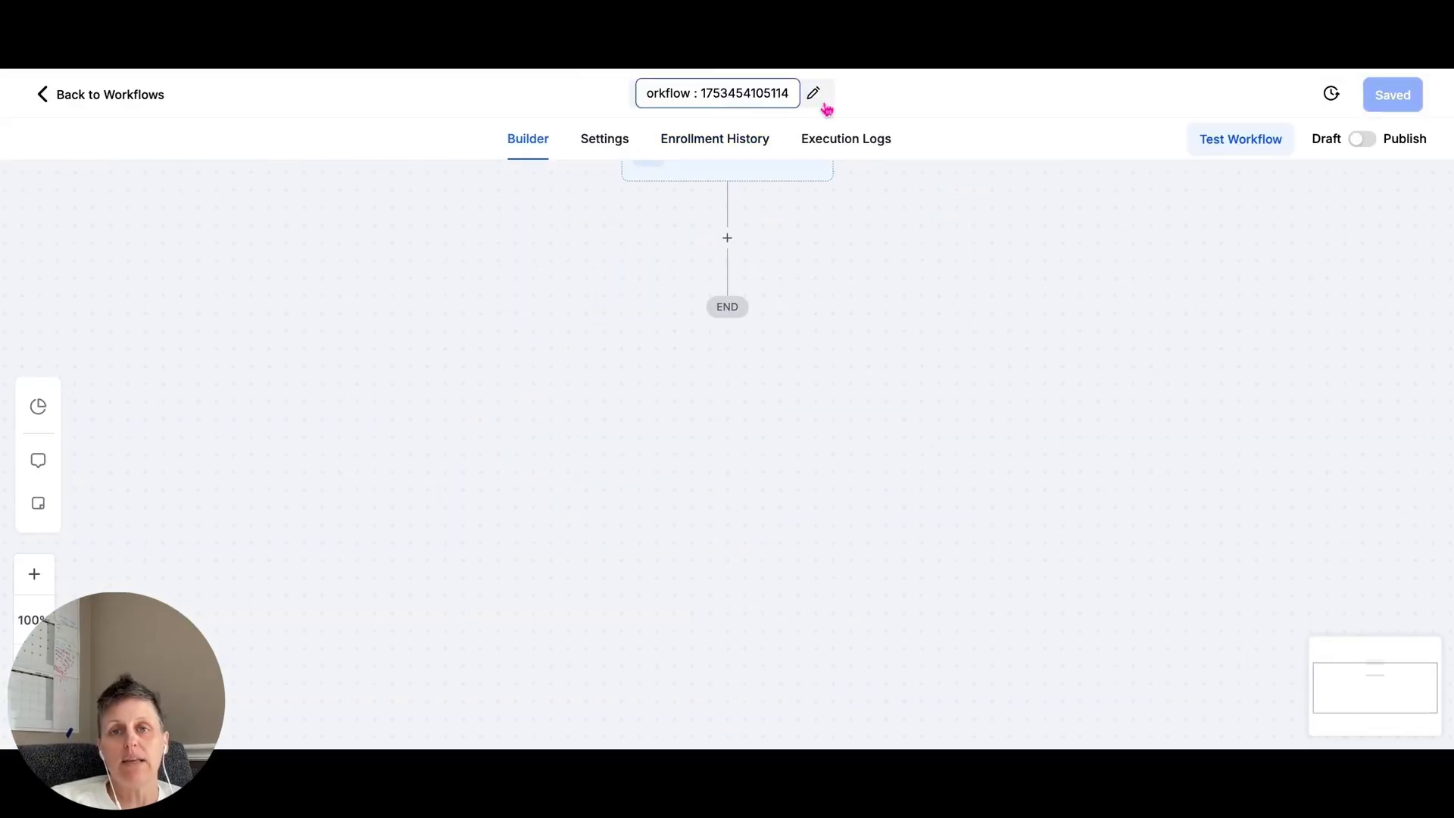
pyautogui.press('BackSpace')
pyautogui.press('BackSpace')
pyautogui.press('BackSpace')
pyautogui.press('BackSpace')
pyautogui.press('BackSpace')
pyautogui.press('BackSpace')
pyautogui.press('BackSpace')
pyautogui.press('BackSpace')
pyautogui.press('BackSpace')
pyautogui.press('BackSpace')
pyautogui.press('BackSpace')
pyautogui.press('BackSpace')
pyautogui.press('BackSpace')
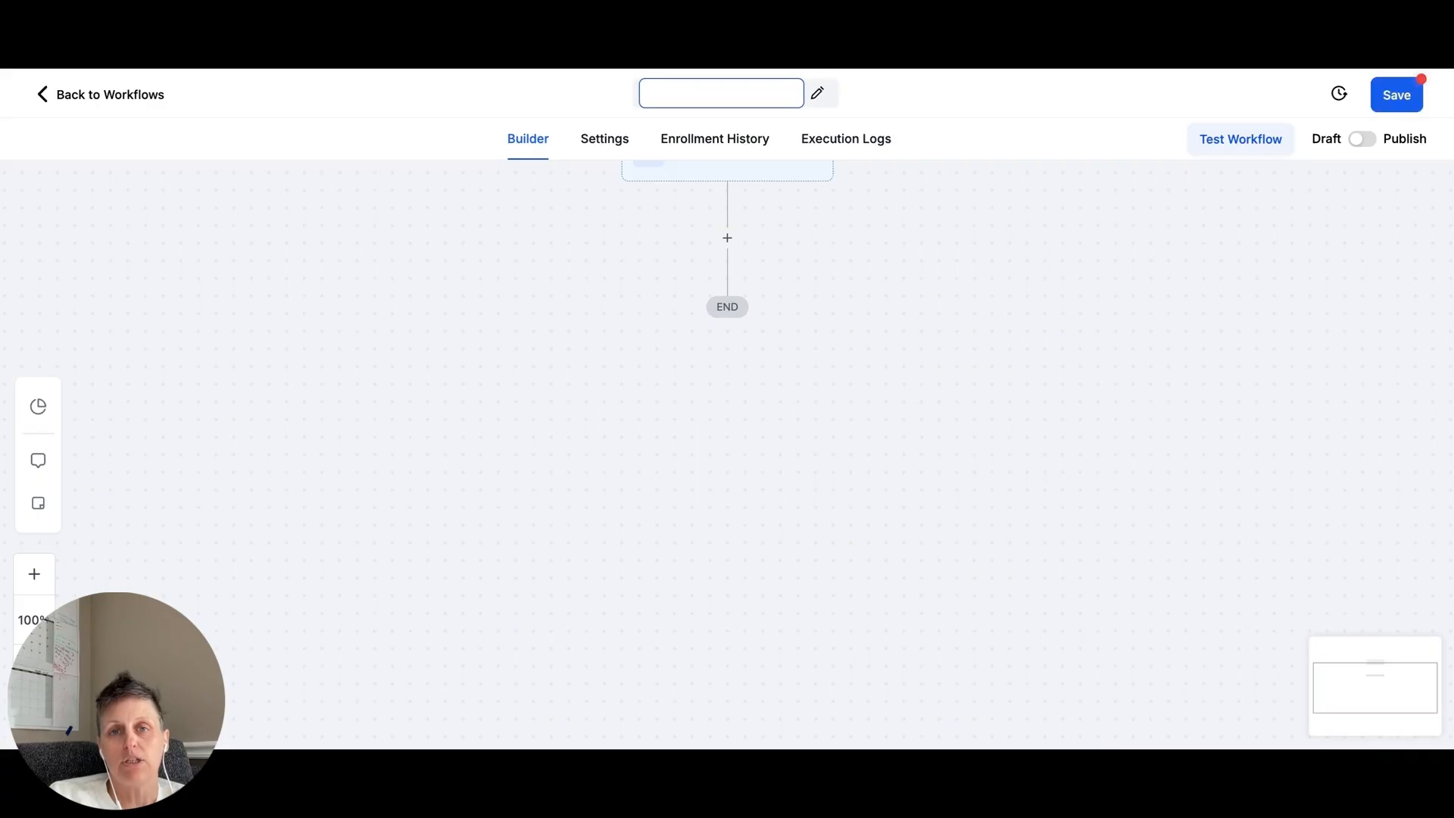
pyautogui.write('ManyChat F')
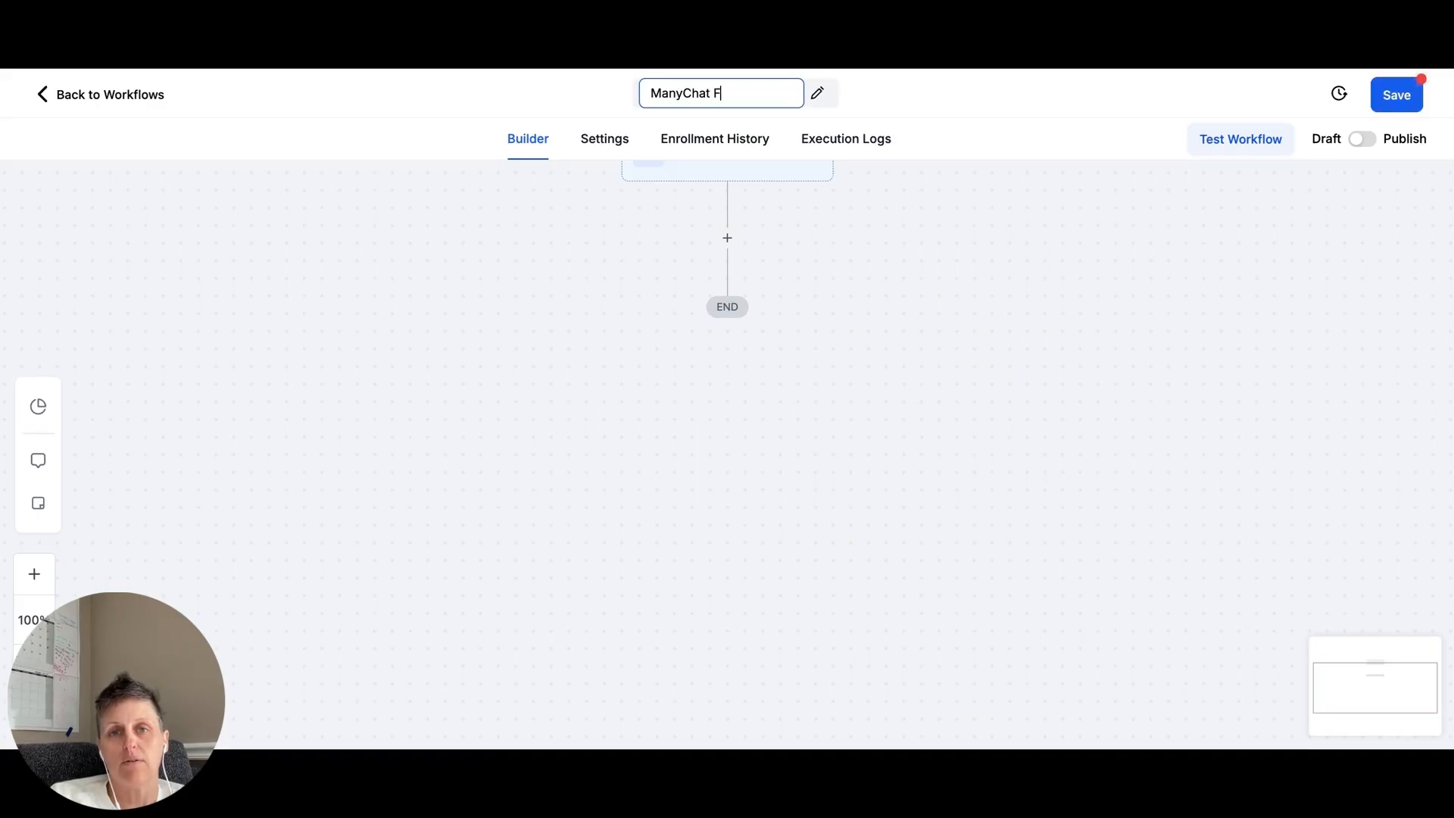
pyautogui.write('REEBIE ')
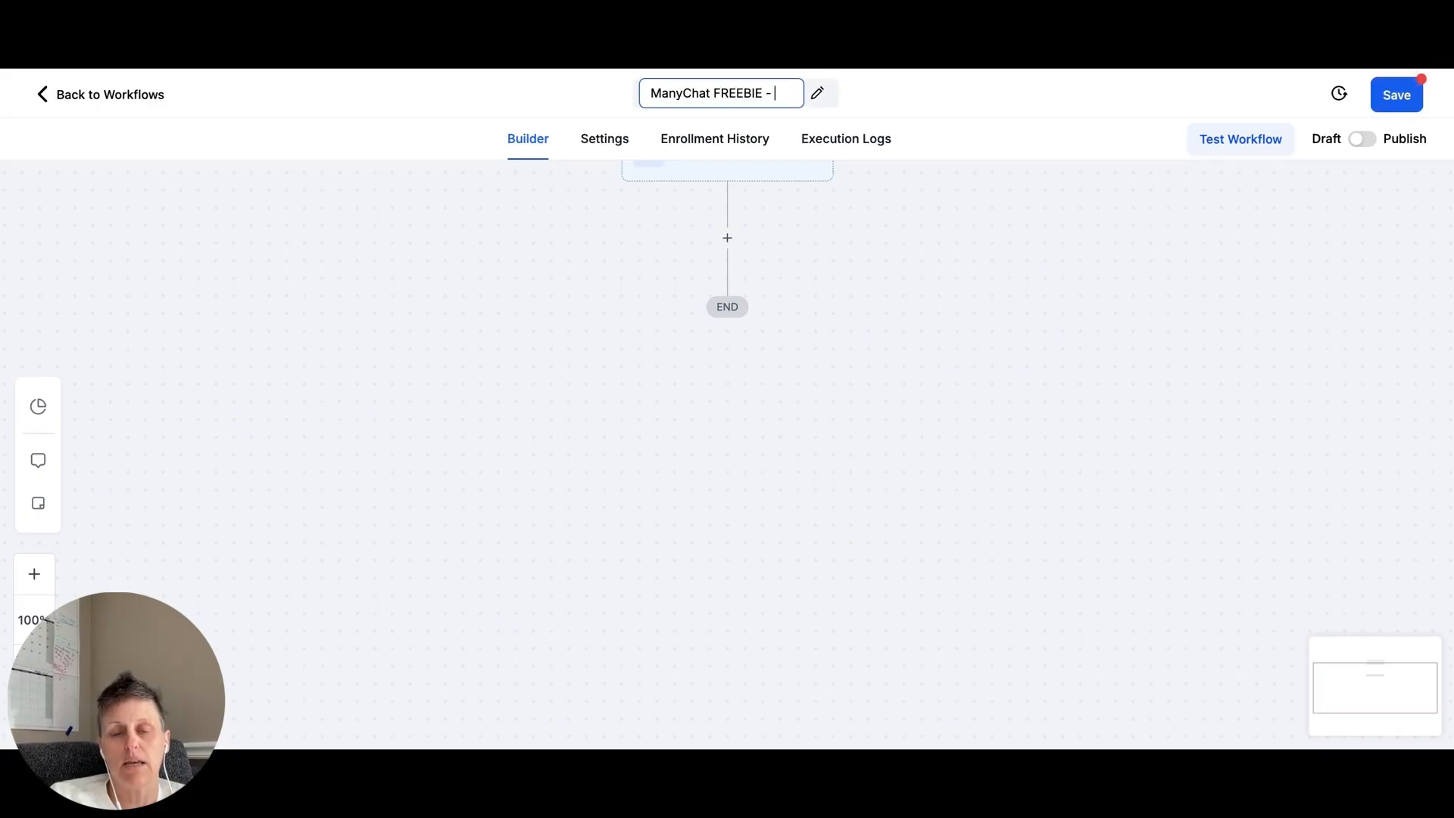
pyautogui.write('- Love on the')
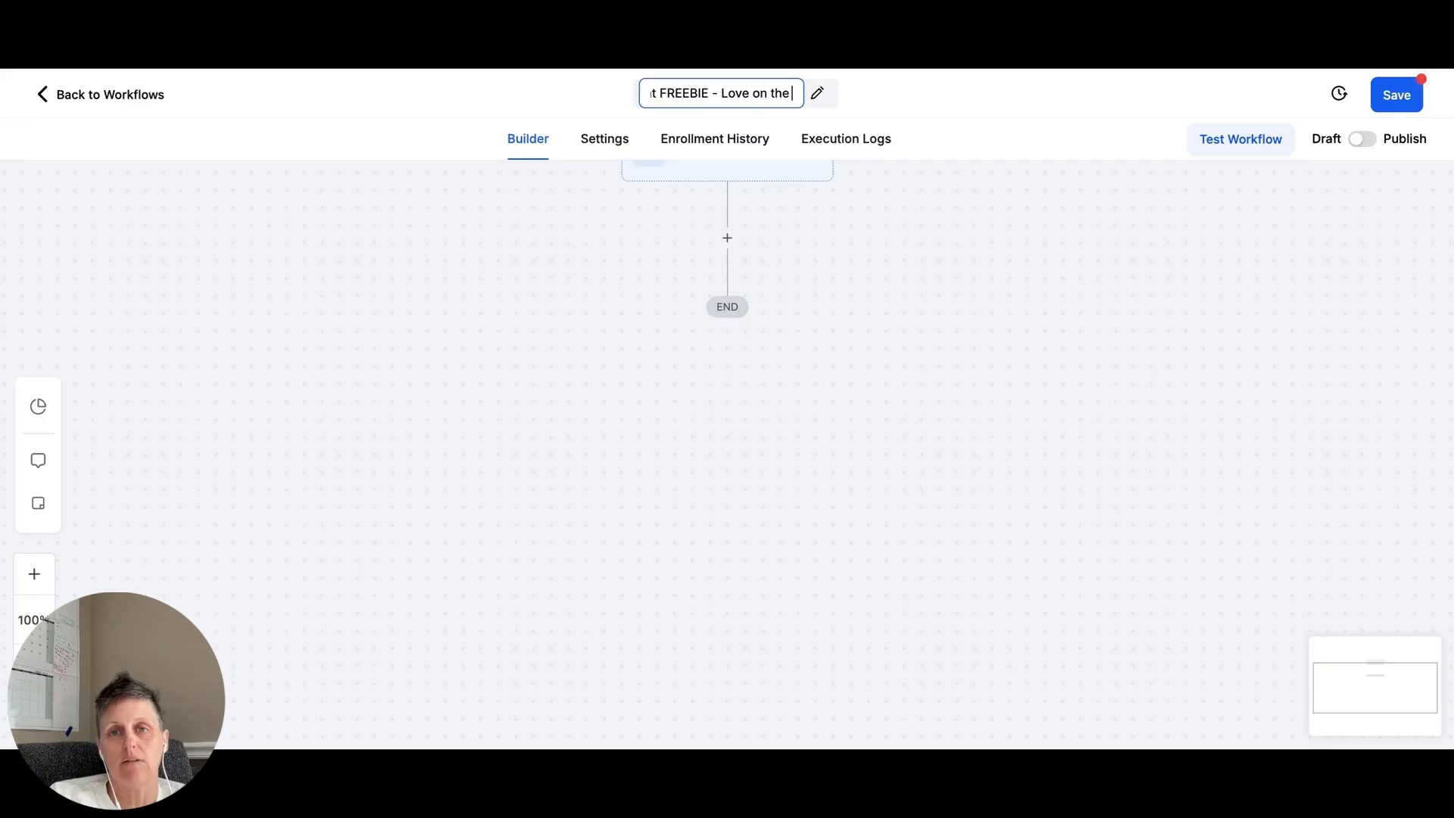
pyautogui.write(' download')
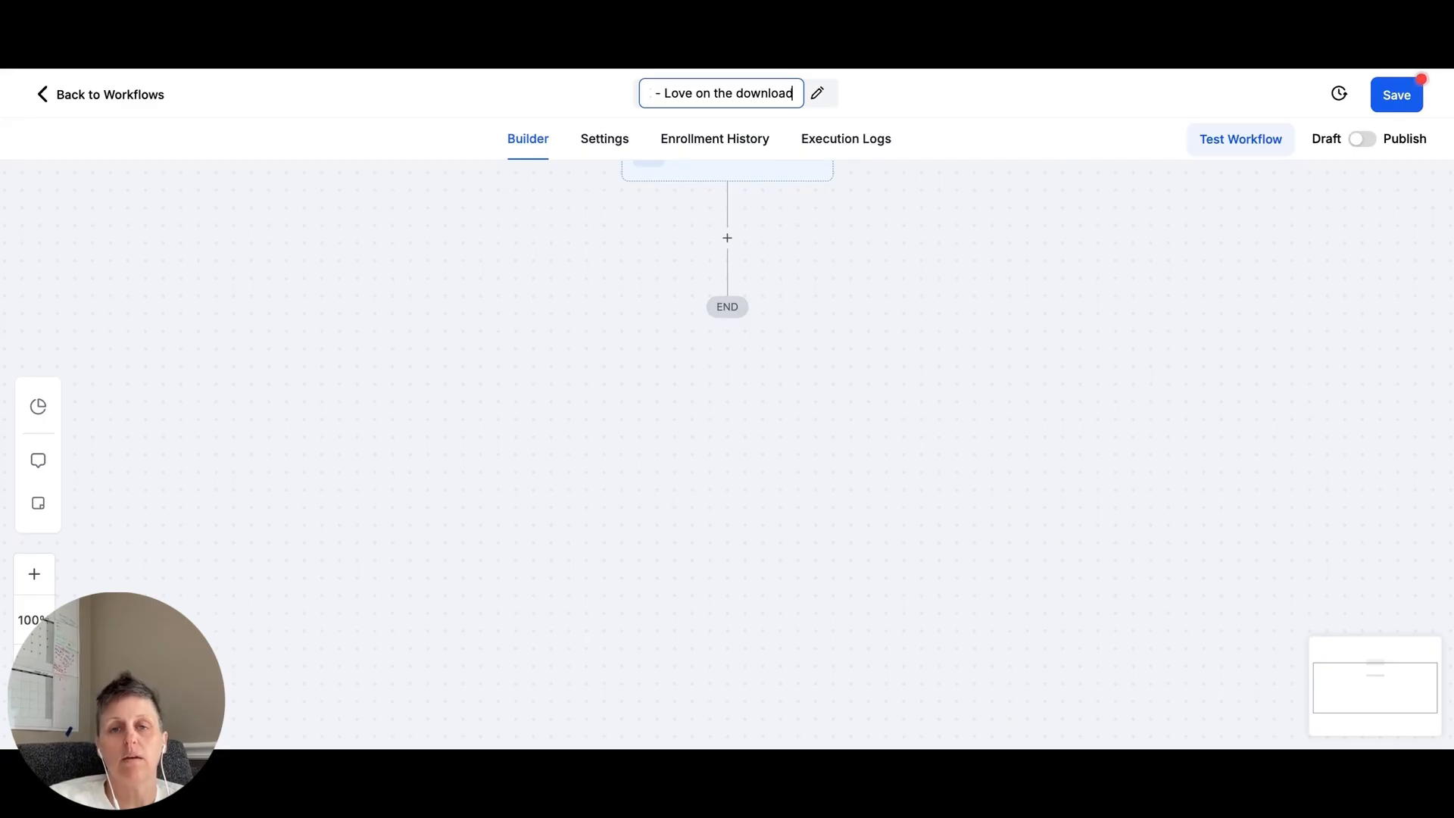
pyautogui.click(795, 225)
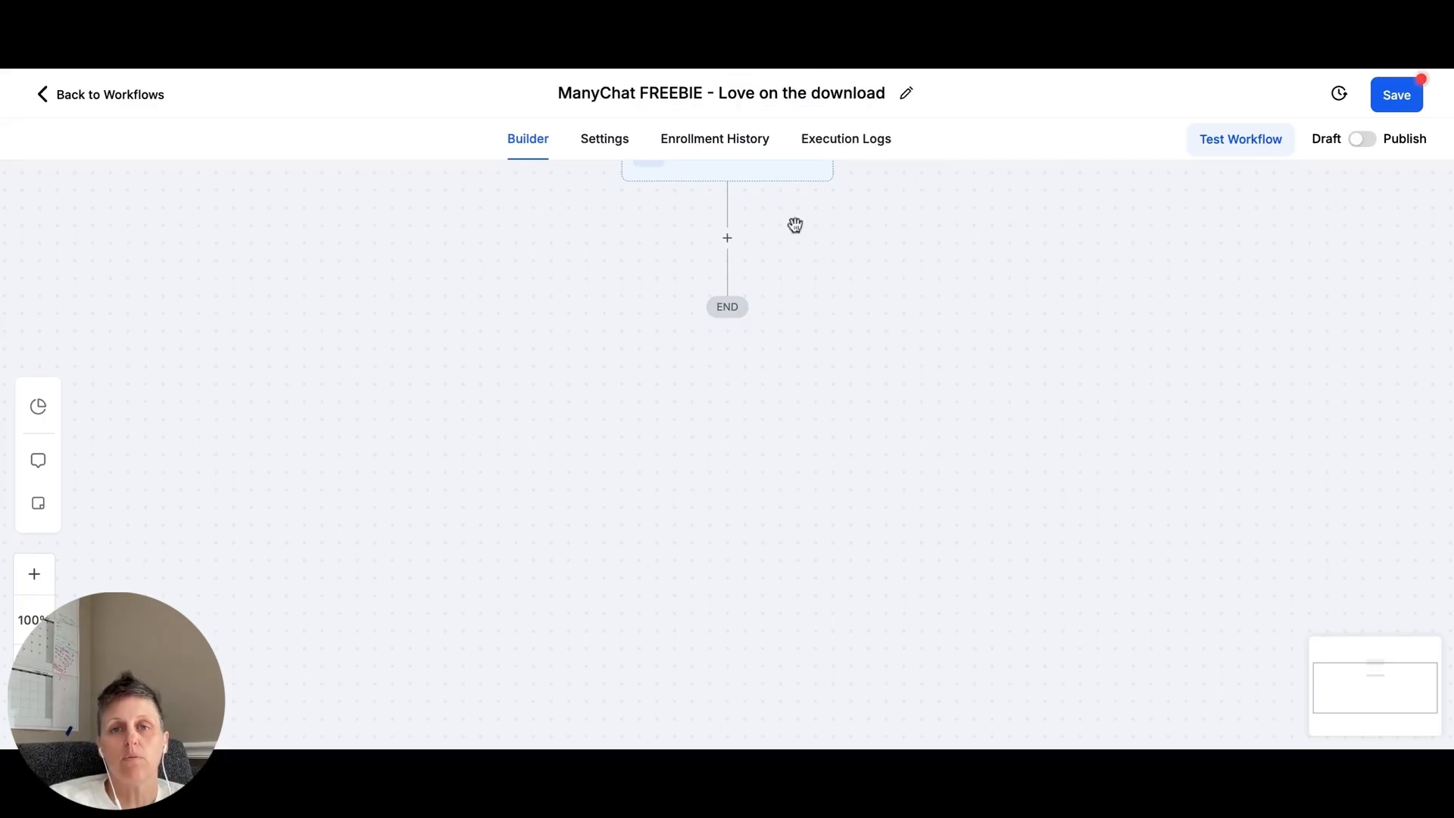
# Review the workflow's contact, communication and sender settings, and return to the builder
pyautogui.click(604, 144)
pyautogui.scroll(-1, 335, 389)
pyautogui.scroll(-7, 335, 389)
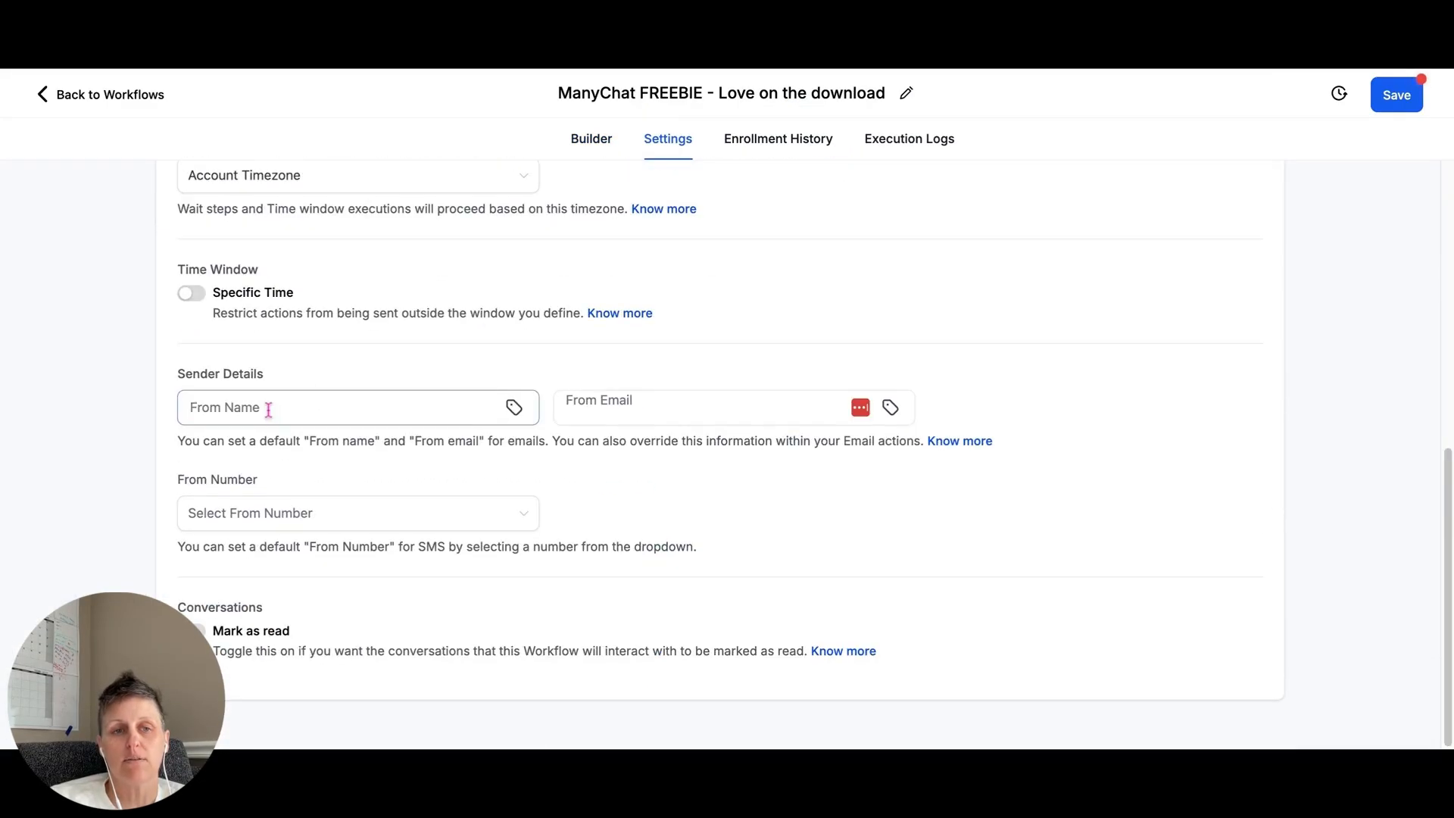
pyautogui.scroll(8, 493, 542)
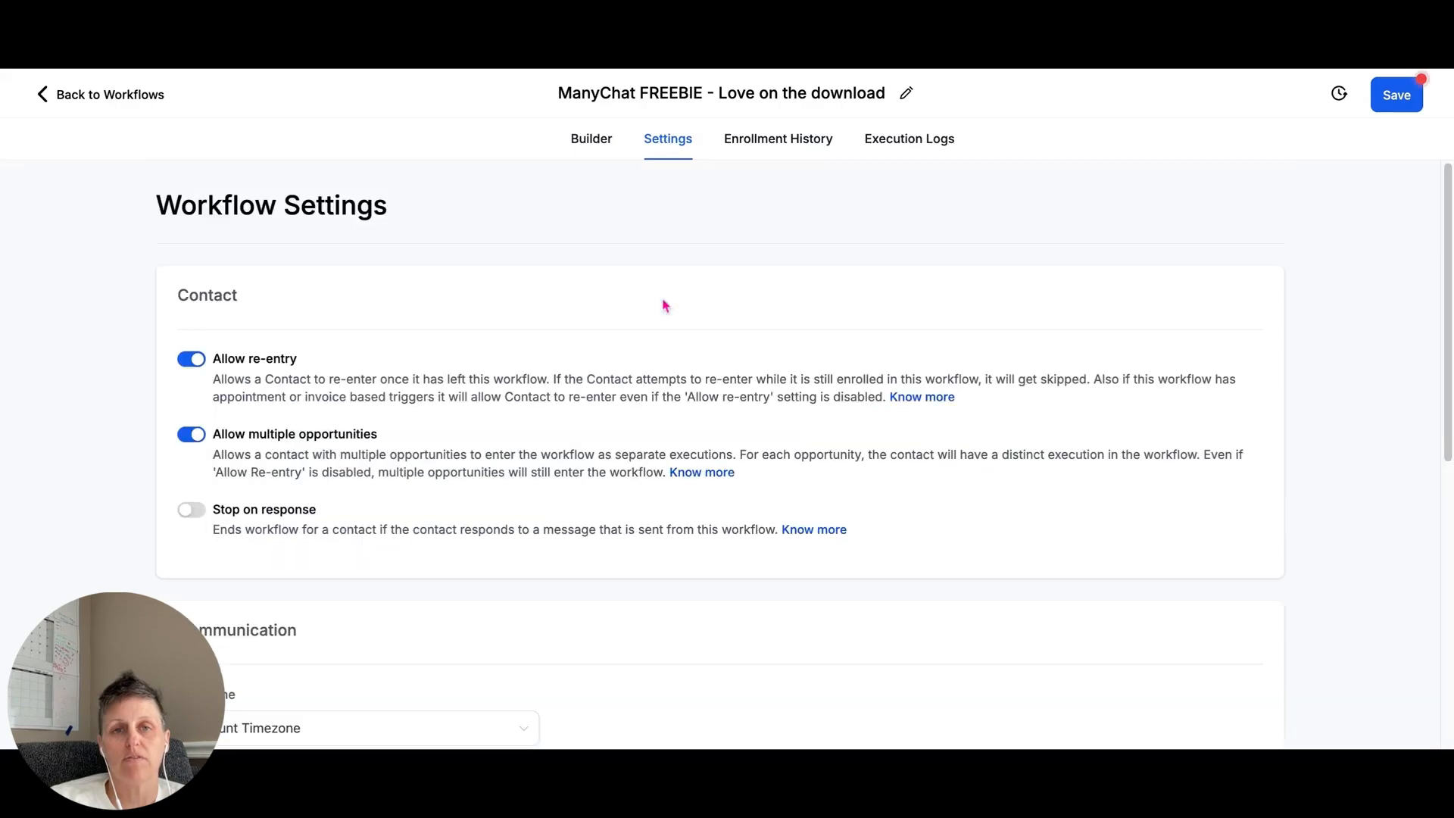
pyautogui.click(597, 139)
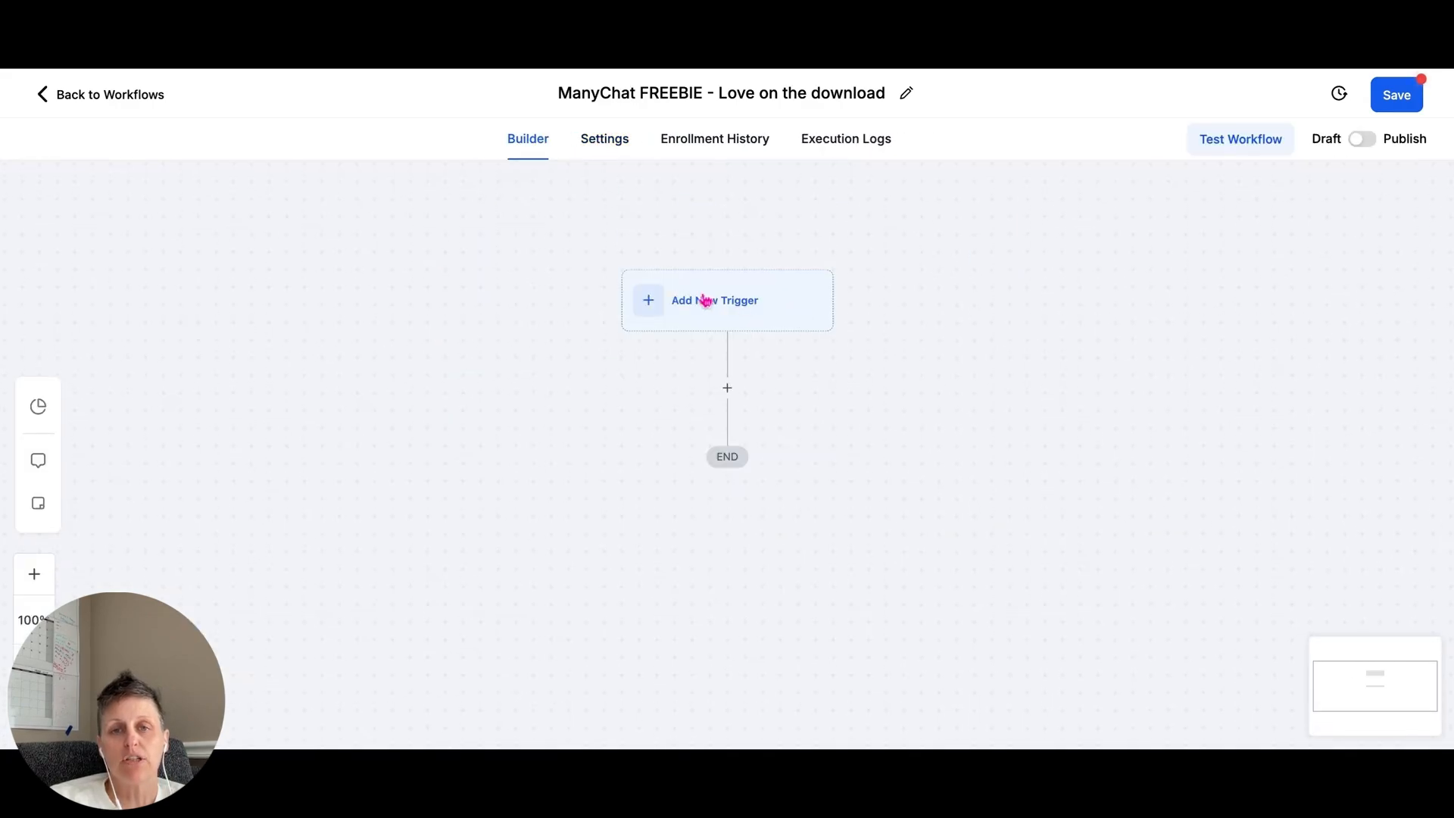
# Add a new workflow trigger of the type Facebook - Comment(s) on a Post from the Facebook/Instagram events
pyautogui.click(705, 300)
pyautogui.scroll(-2, 1149, 386)
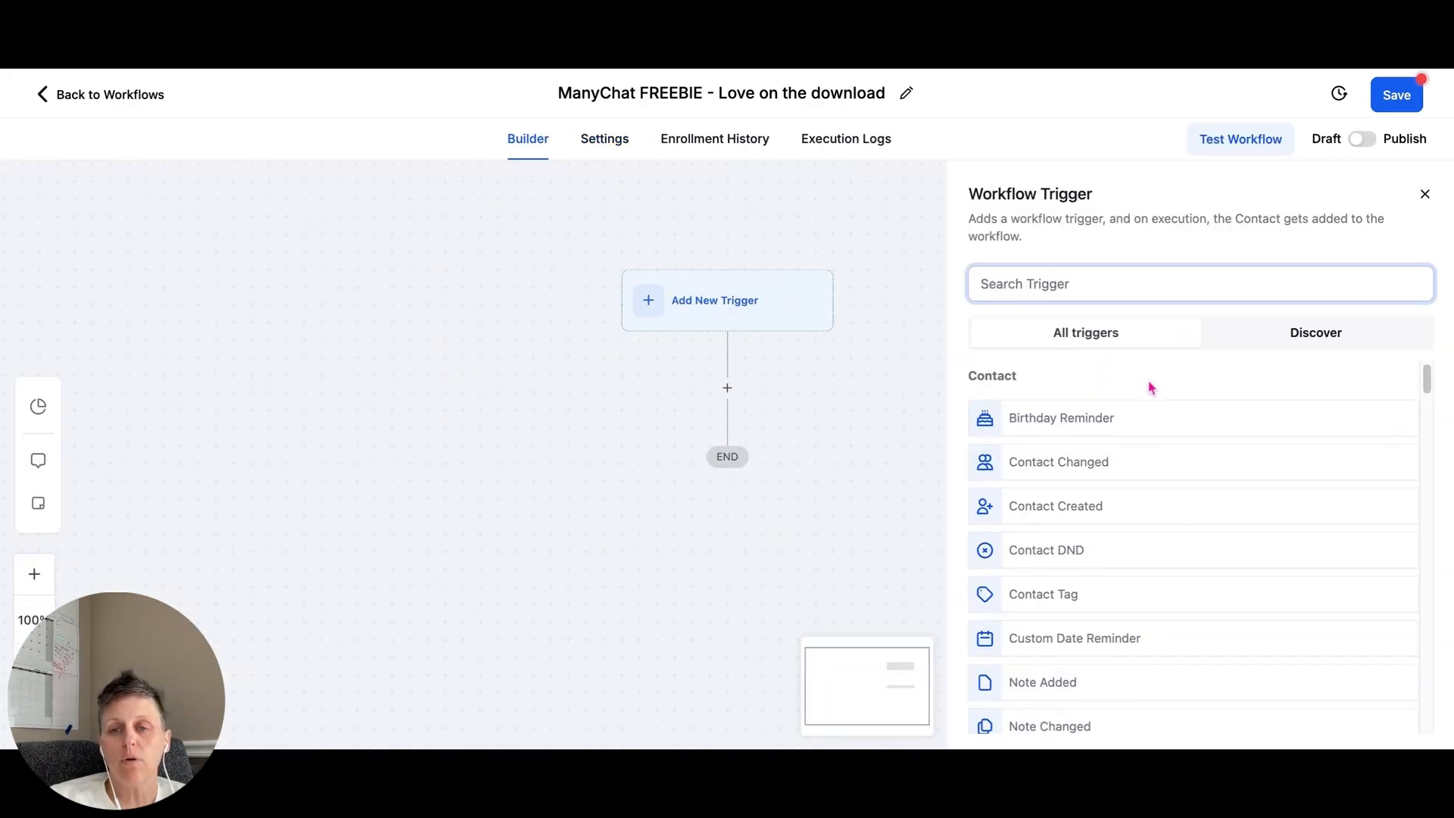
pyautogui.scroll(-6, 1115, 448)
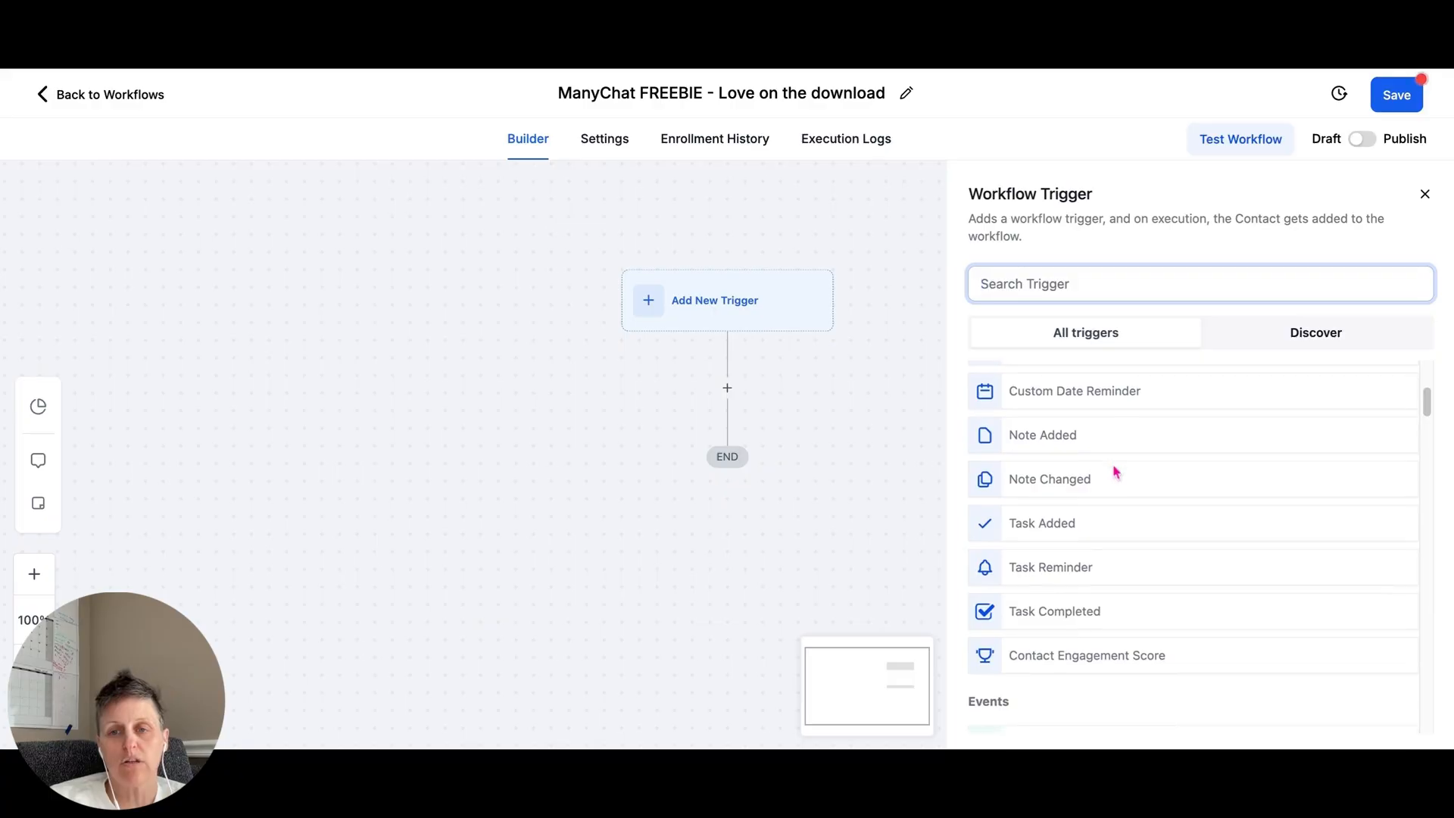
pyautogui.scroll(-1, 1071, 468)
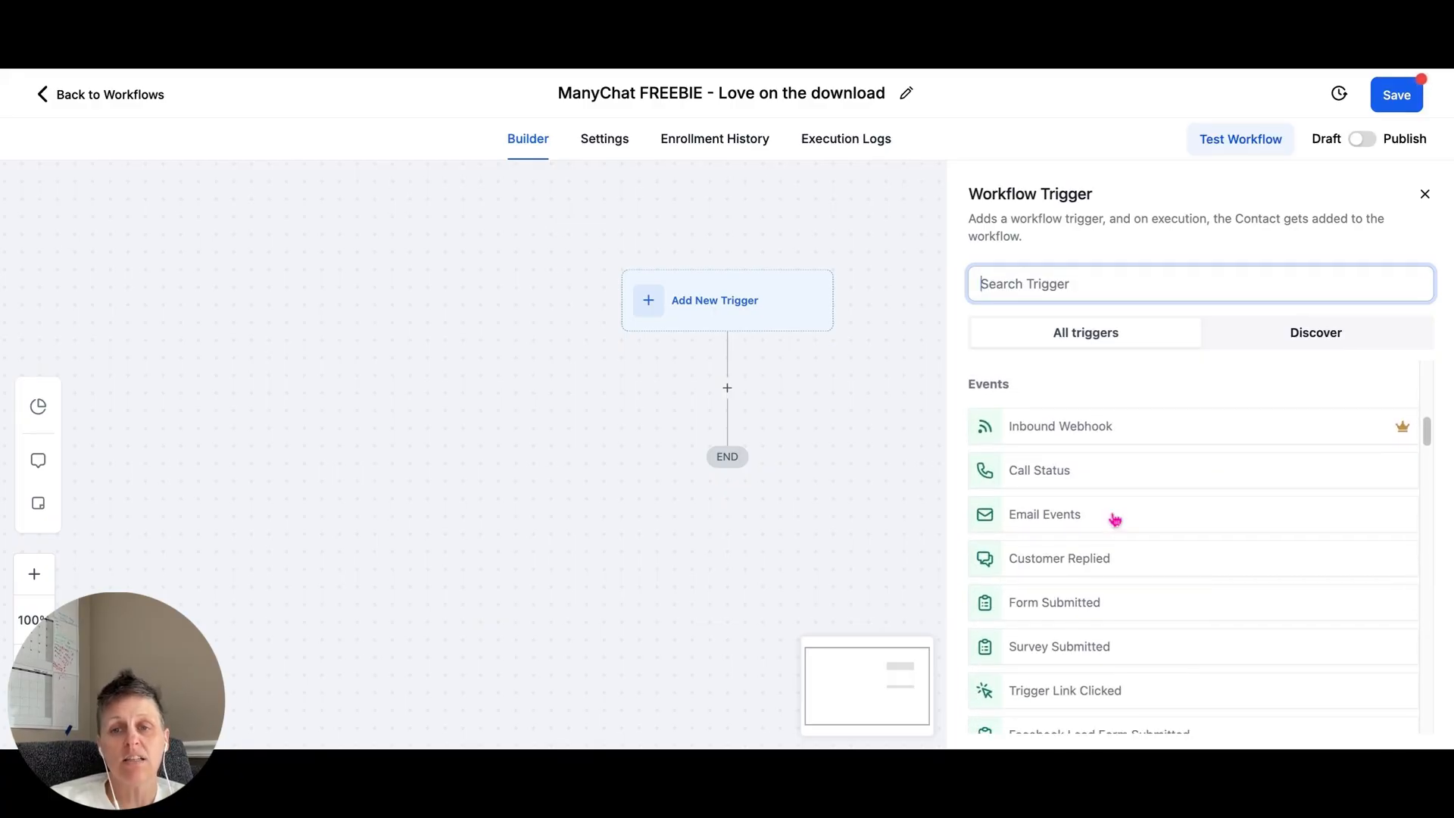
pyautogui.scroll(-3, 1113, 519)
pyautogui.scroll(-5, 1147, 530)
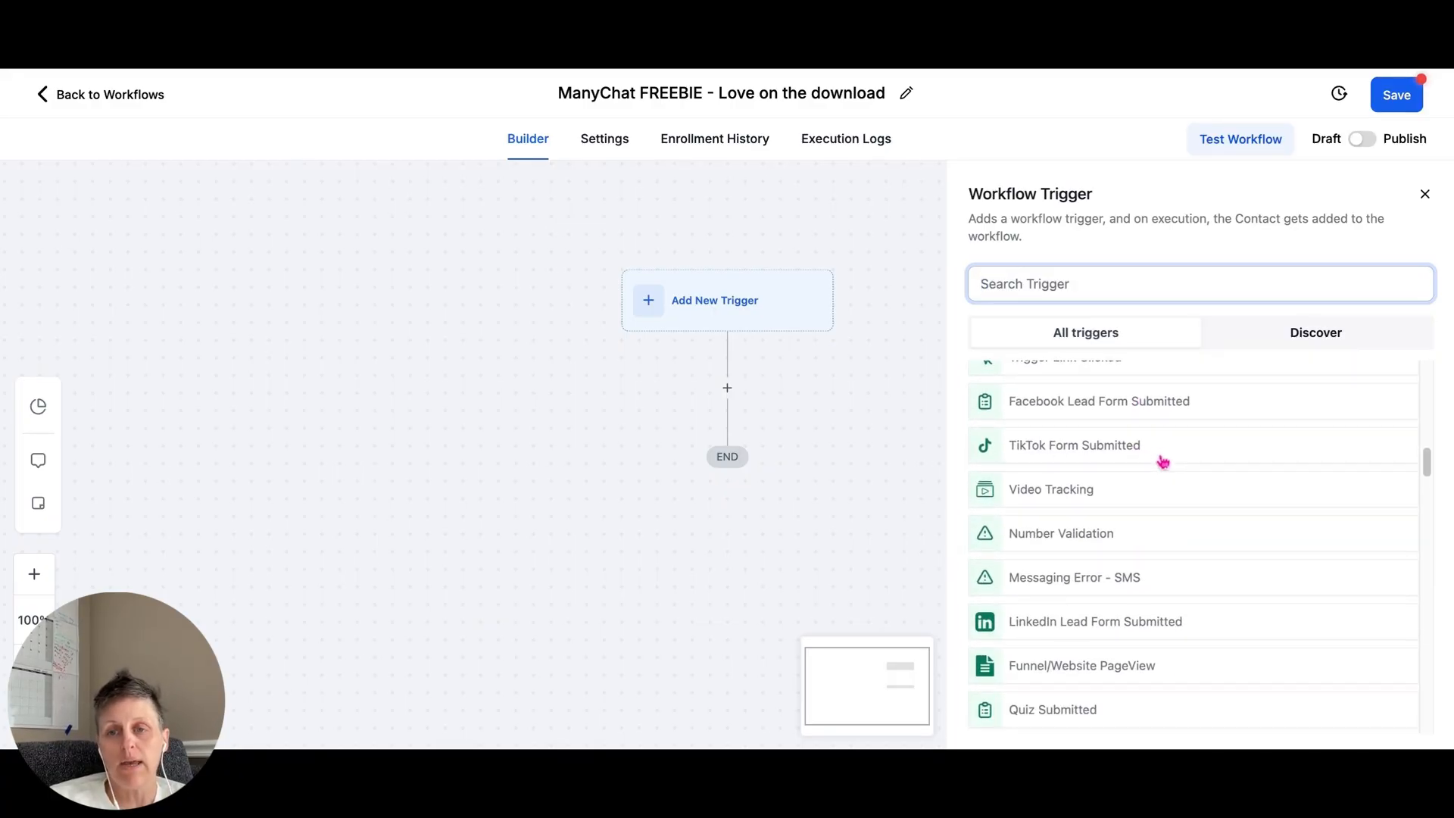
pyautogui.scroll(-3, 1163, 462)
pyautogui.scroll(-7, 1208, 538)
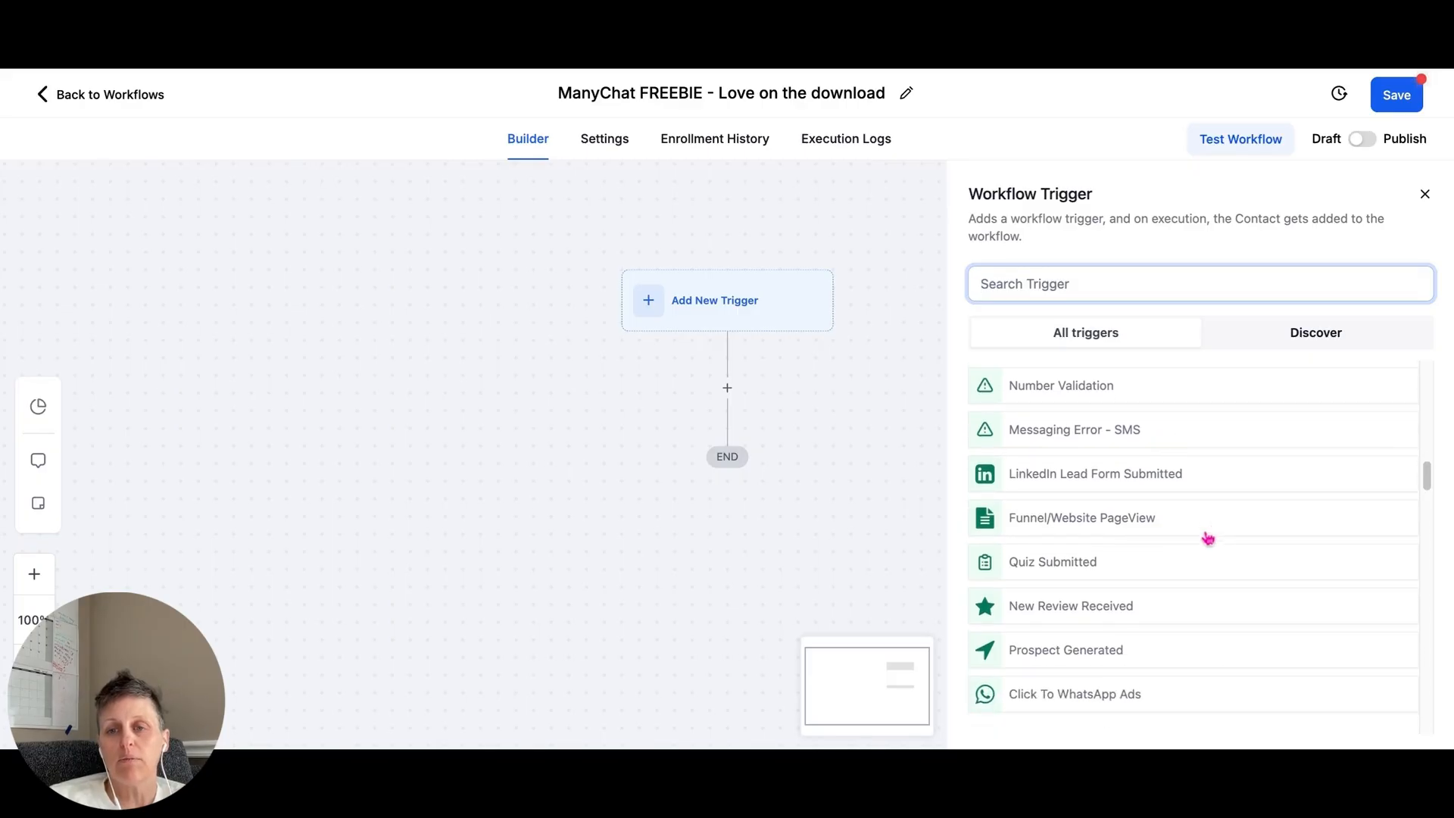
pyautogui.scroll(-11, 1145, 540)
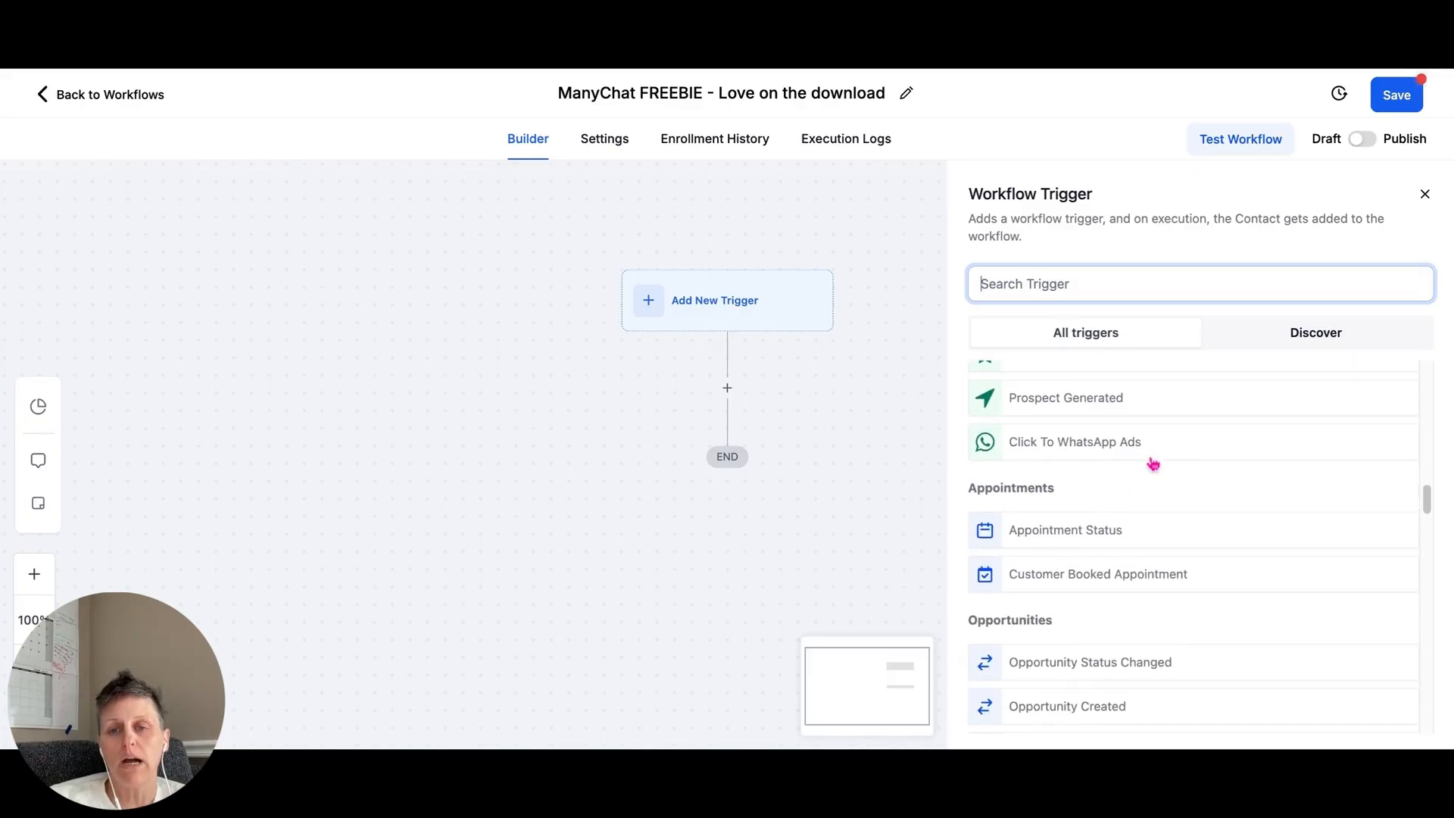
pyautogui.scroll(6, 1140, 471)
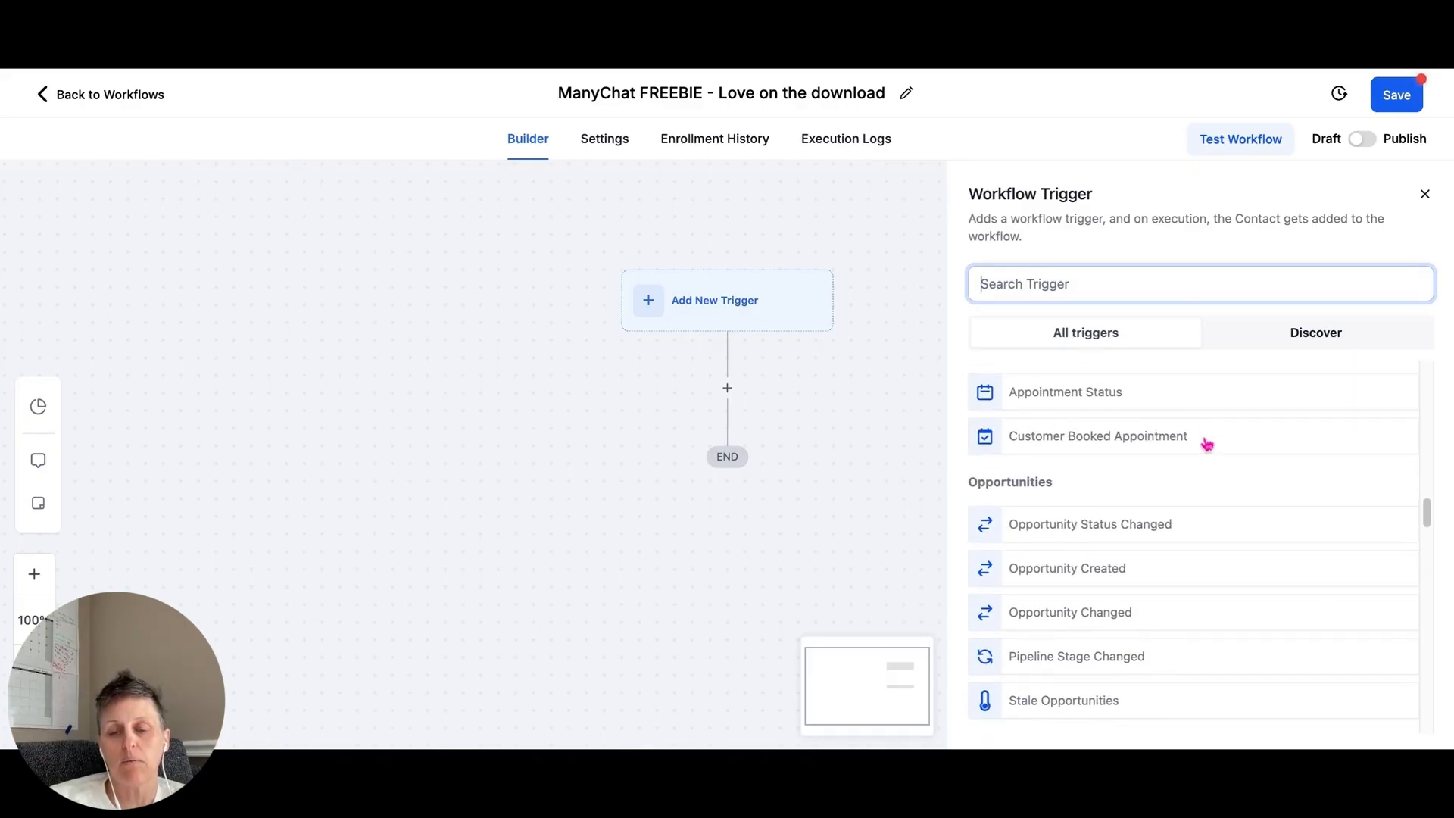
pyautogui.scroll(-10, 1204, 448)
pyautogui.scroll(-15, 1206, 456)
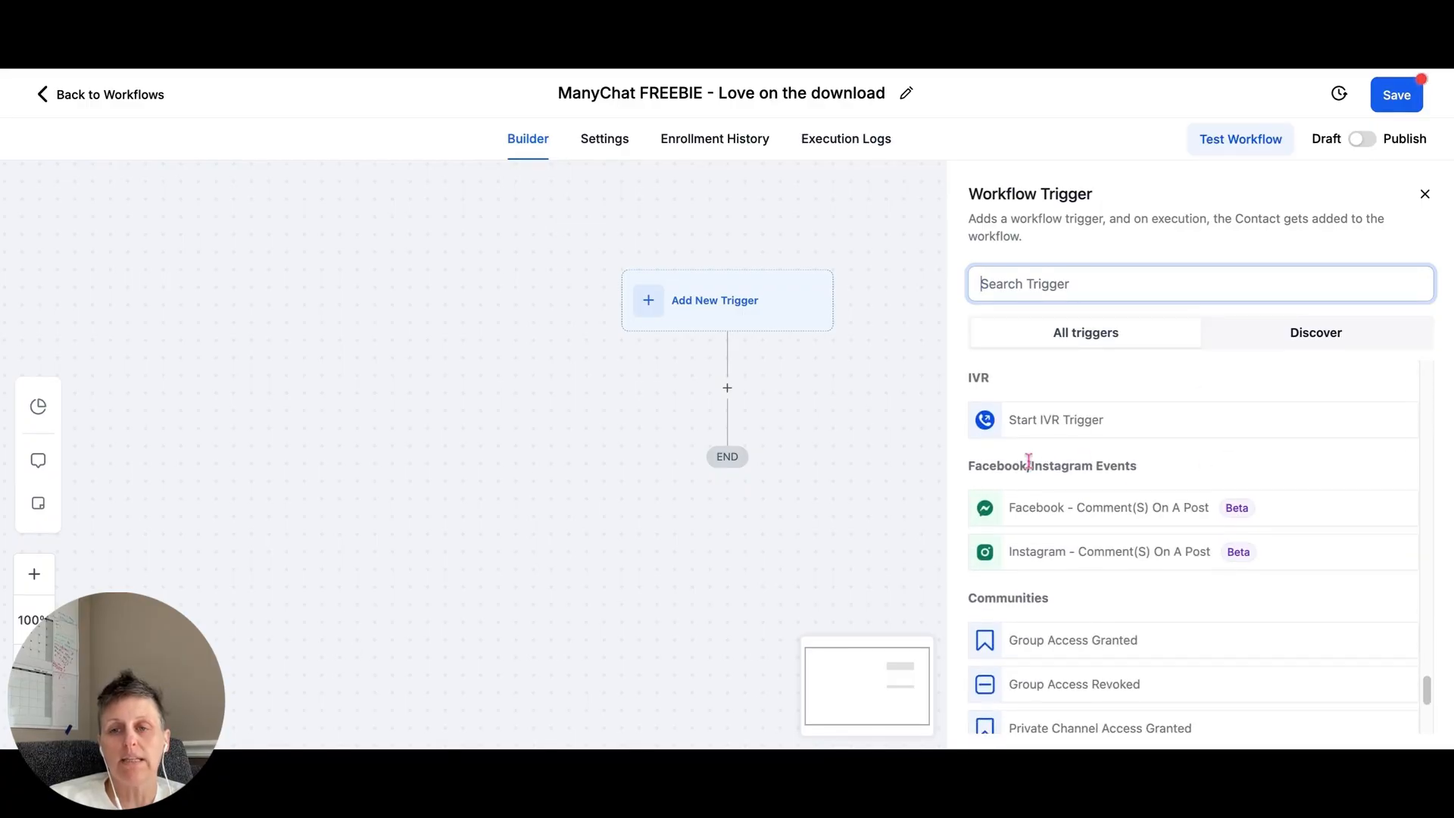
pyautogui.scroll(-1, 1150, 564)
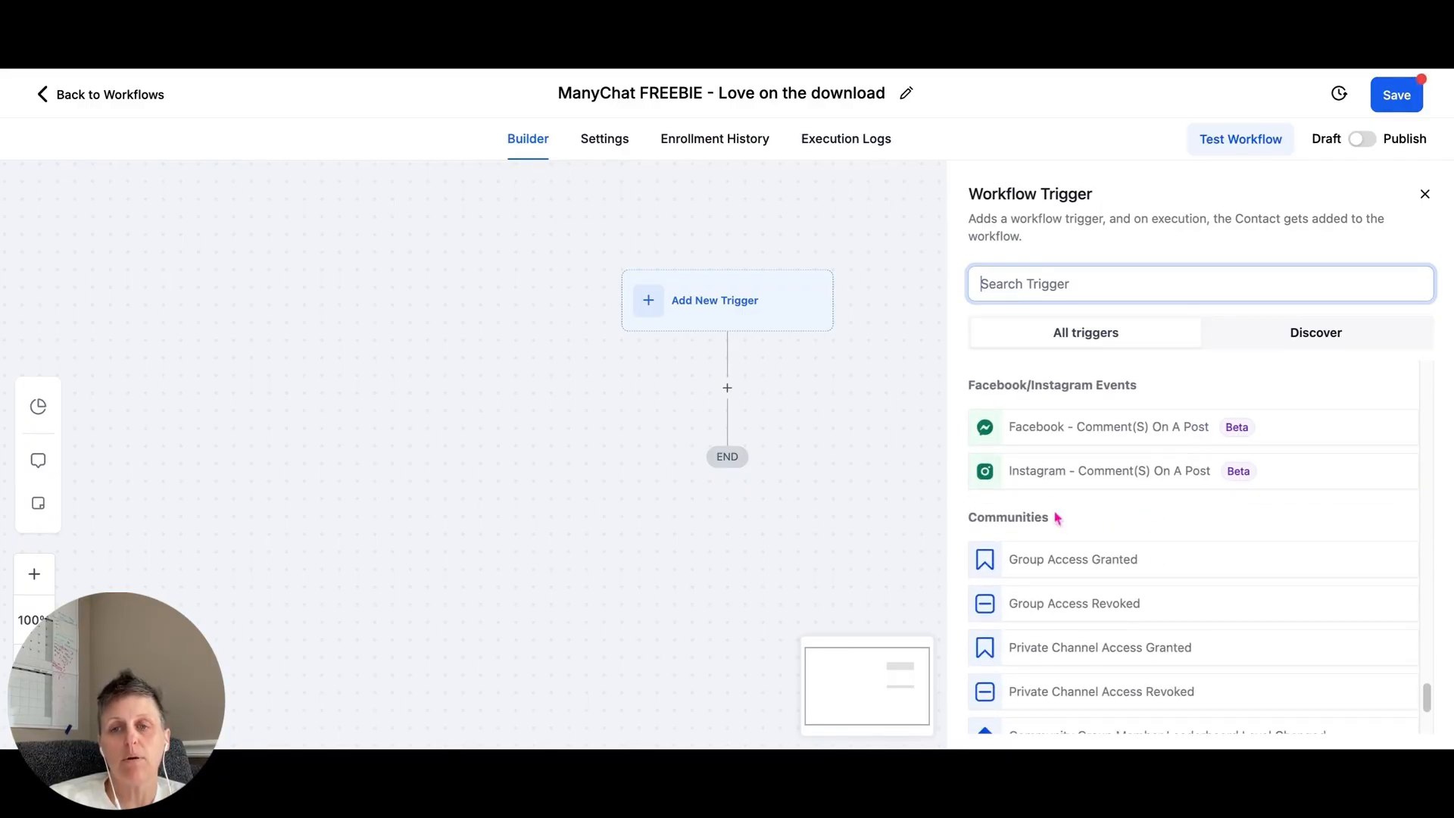
pyautogui.click(1088, 438)
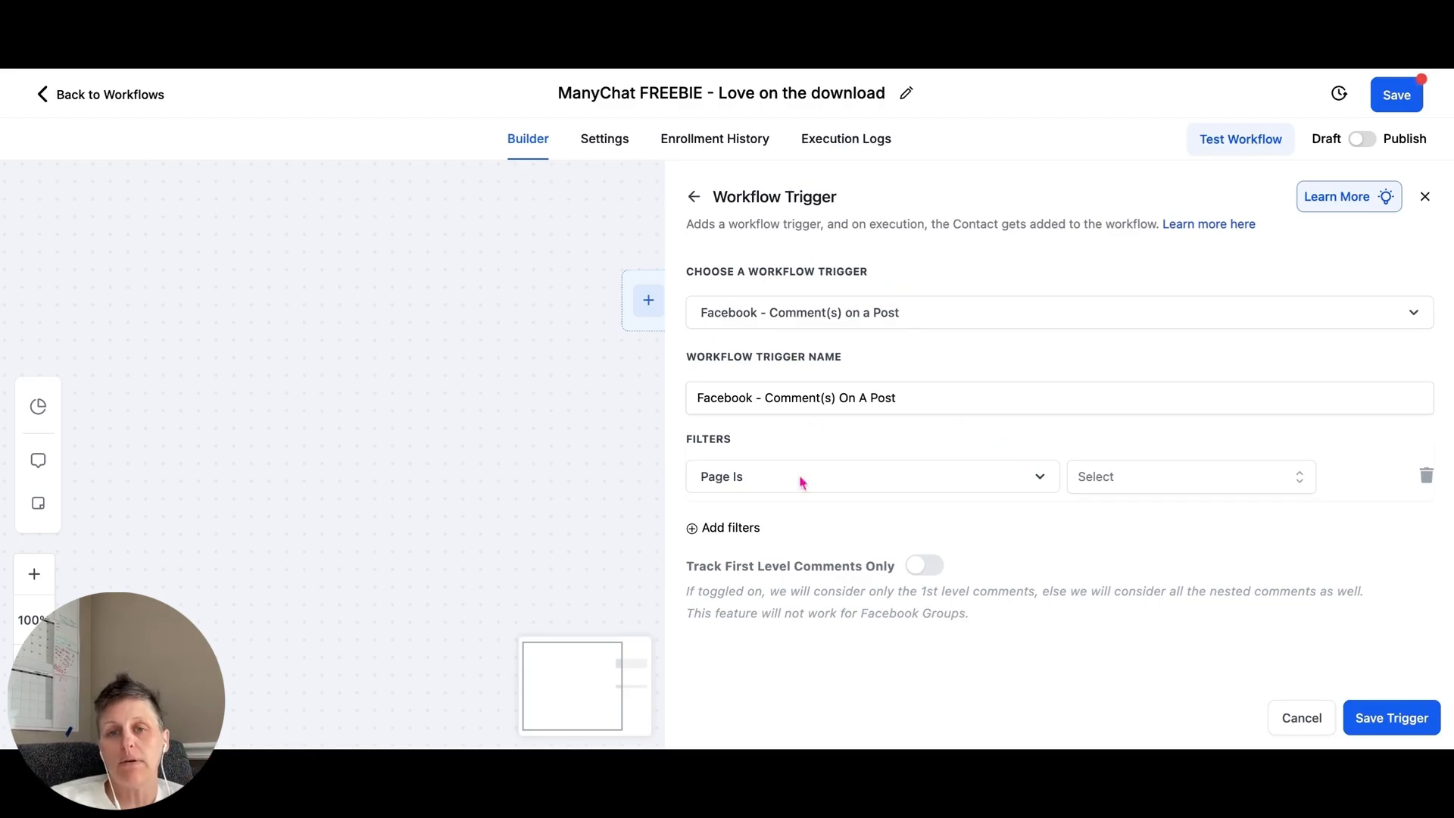
# Set the trigger's Page Is filter to the author's own Facebook page and keep the post type as Published Post
pyautogui.click(1087, 477)
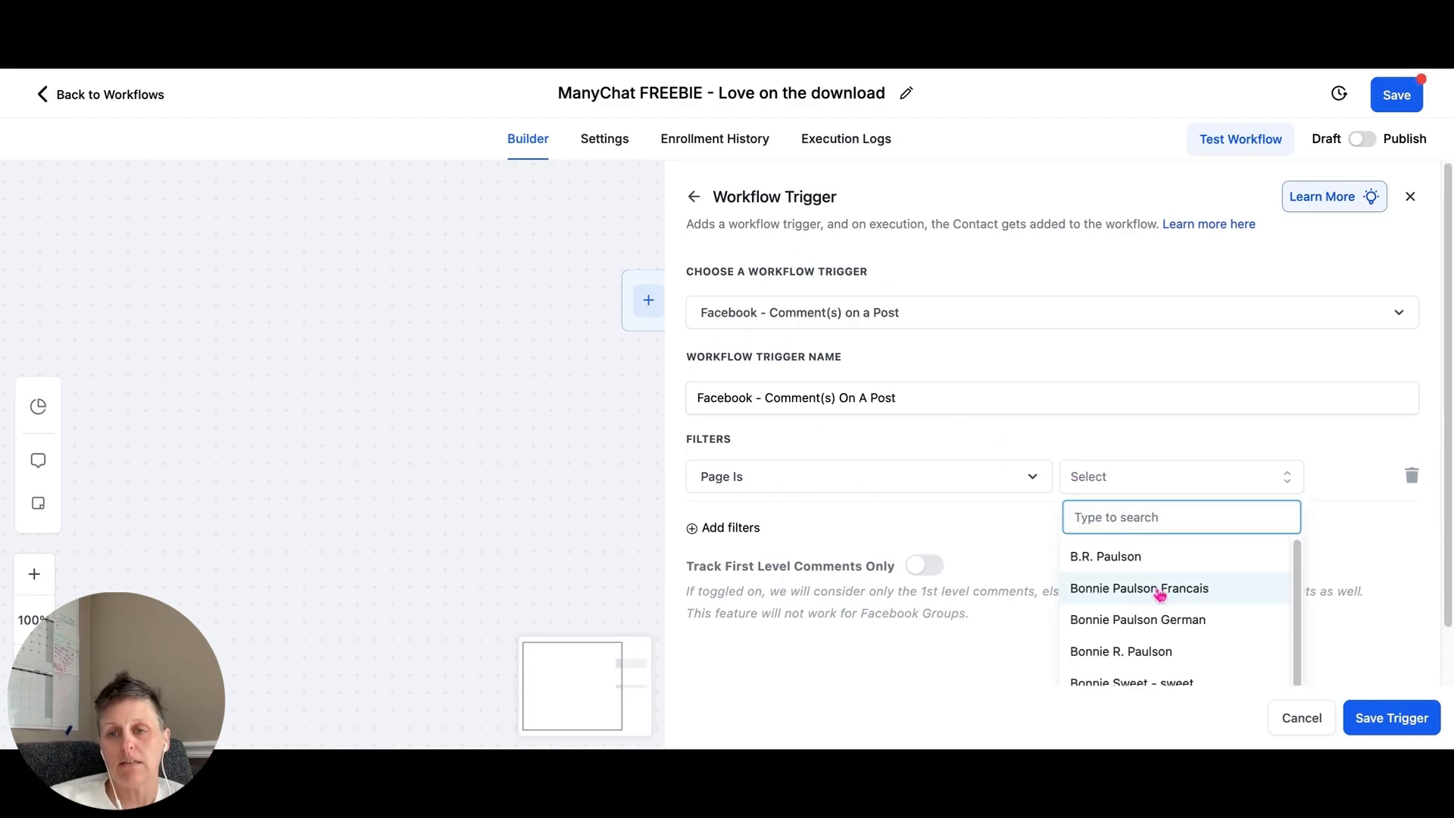
pyautogui.scroll(-2, 1160, 606)
pyautogui.click(1160, 629)
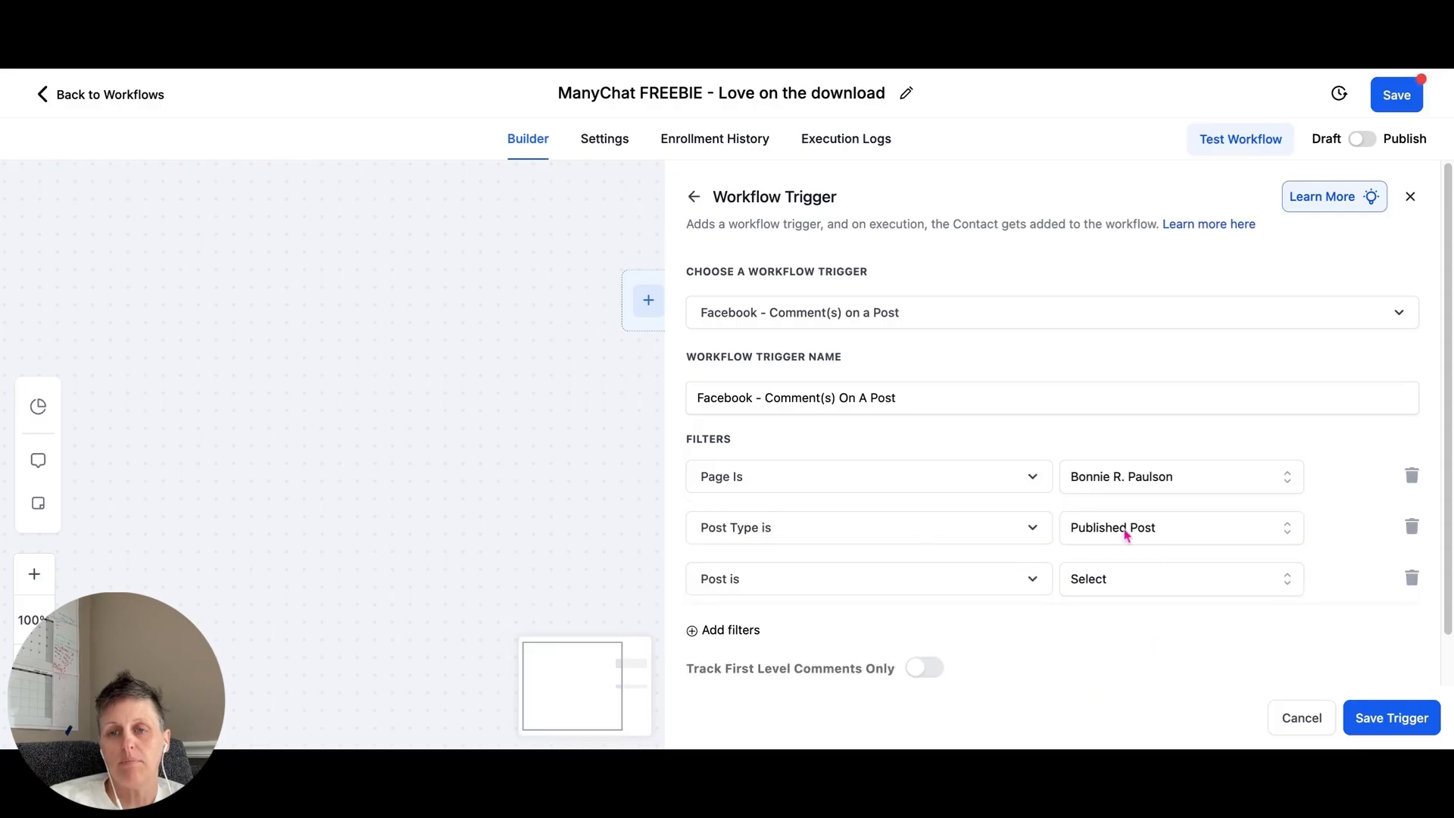
pyautogui.click(1127, 533)
pyautogui.click(1333, 520)
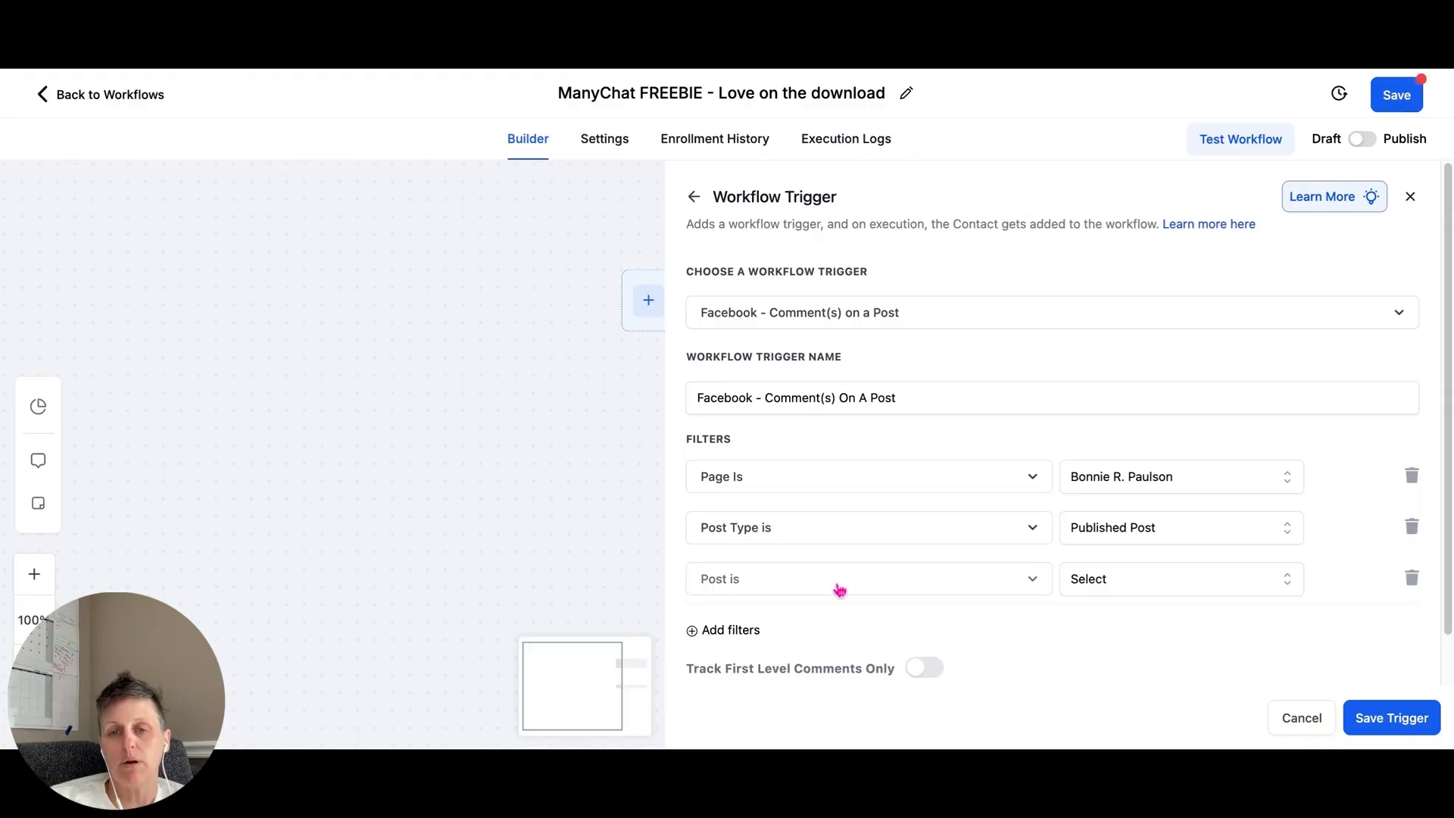
# Check the choices of the trigger's Post is filter and remove that filter
pyautogui.click(839, 589)
pyautogui.click(1115, 584)
pyautogui.click(1134, 580)
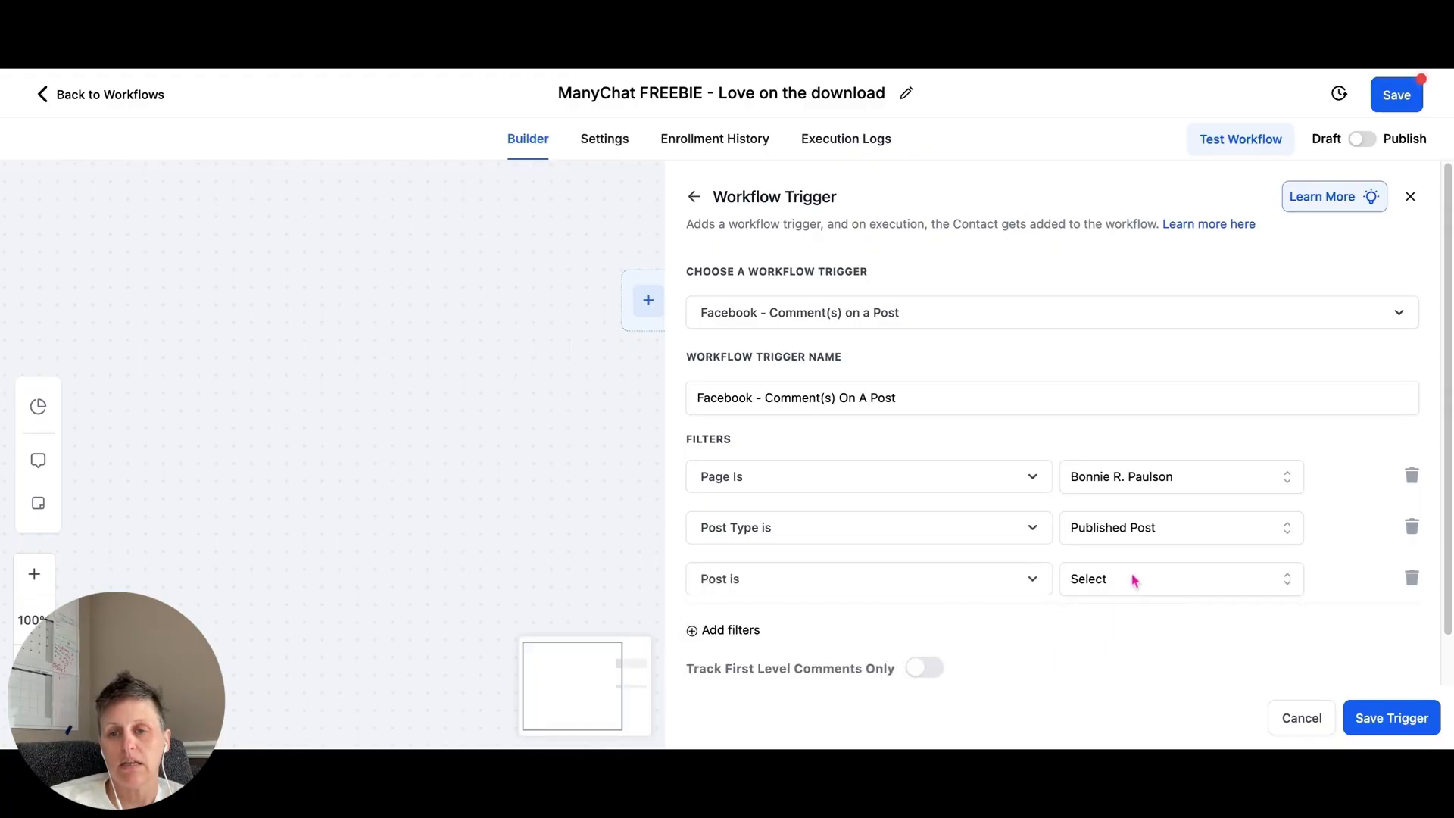
pyautogui.click(1133, 580)
pyautogui.click(1414, 580)
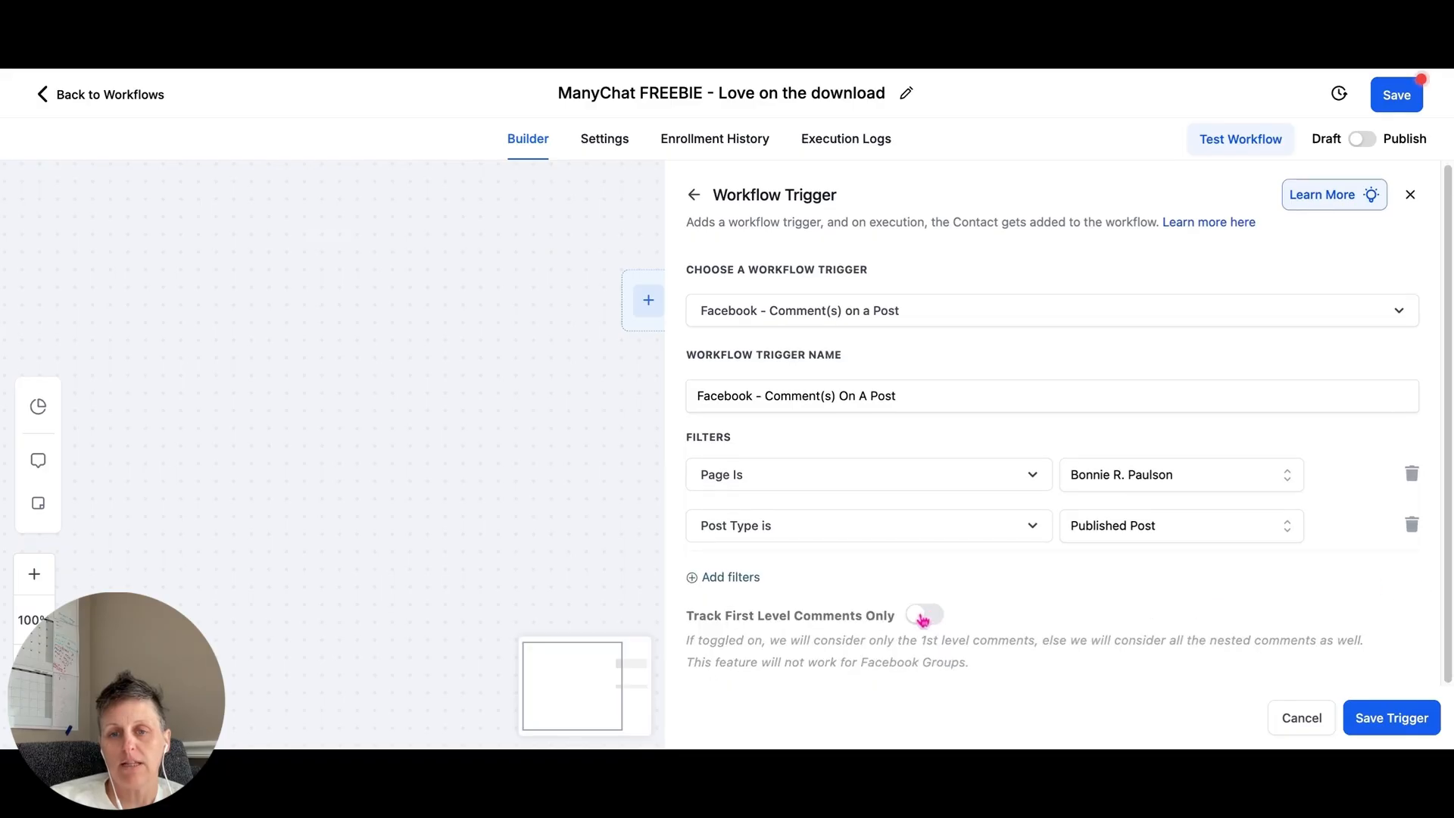
# Track first level comments only, add a Contains Phrase filter with the phrase BOOK, and save the trigger
pyautogui.click(923, 617)
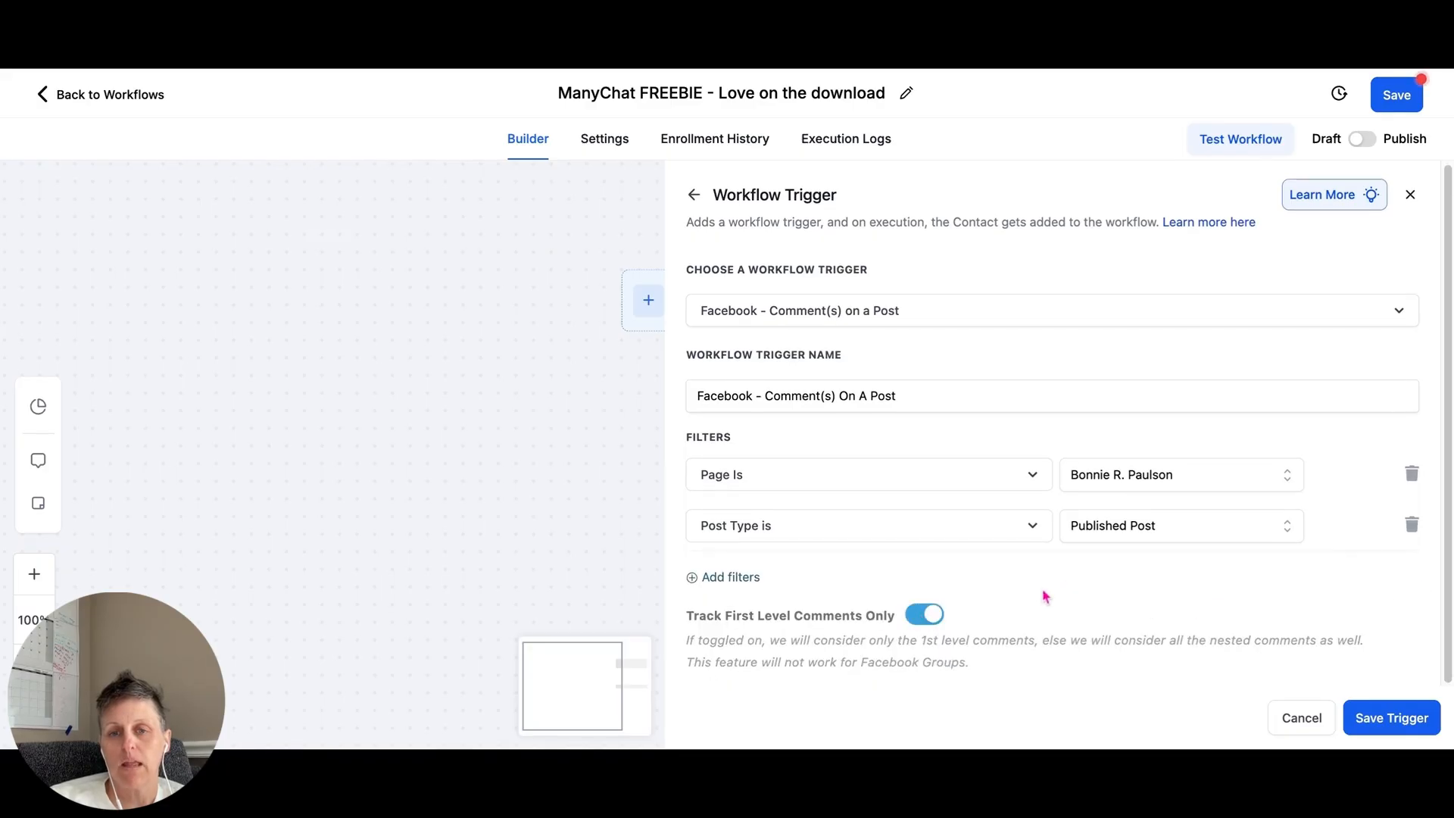
pyautogui.click(734, 578)
pyautogui.click(780, 583)
pyautogui.scroll(-1, 795, 626)
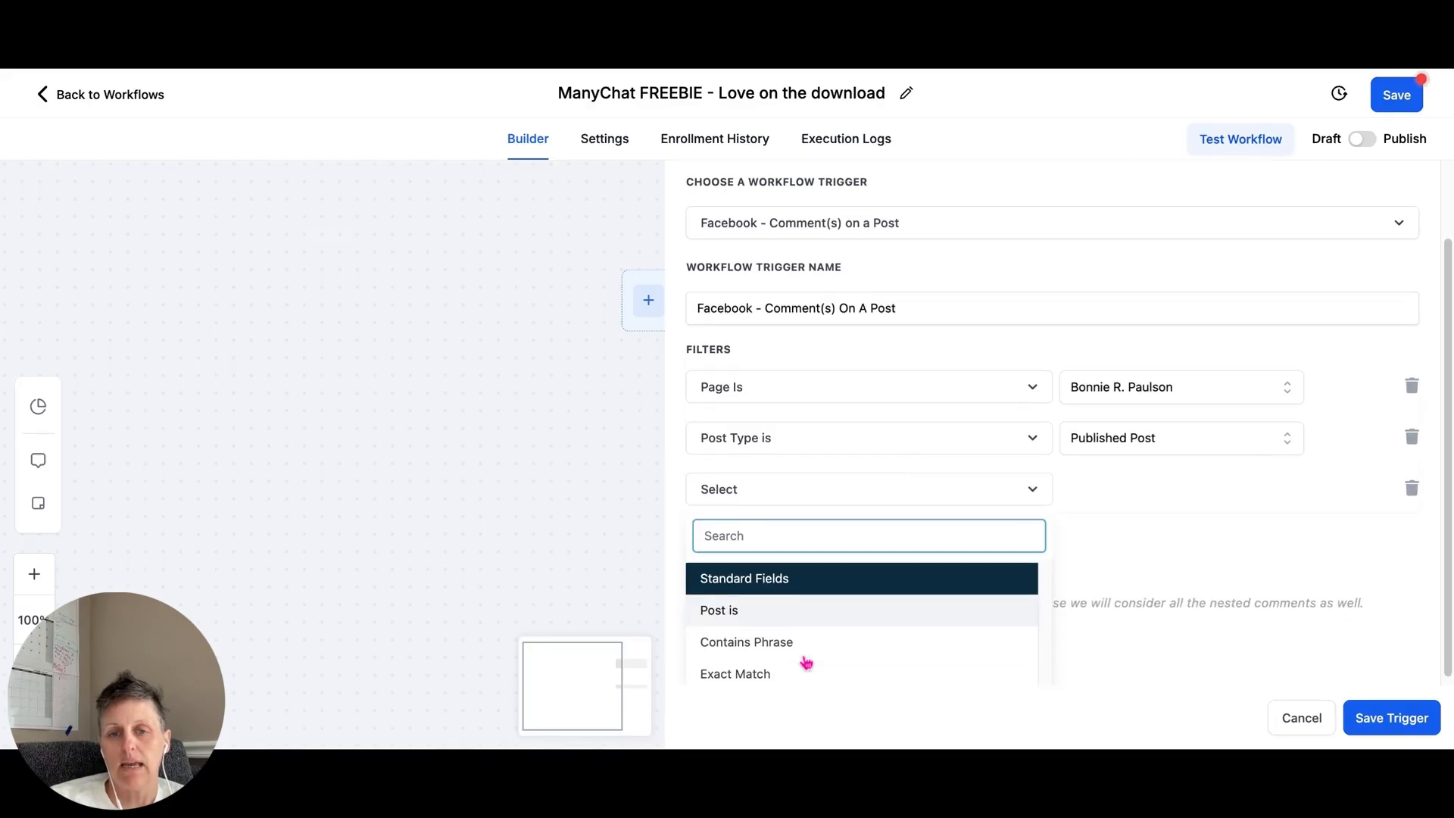
pyautogui.click(798, 639)
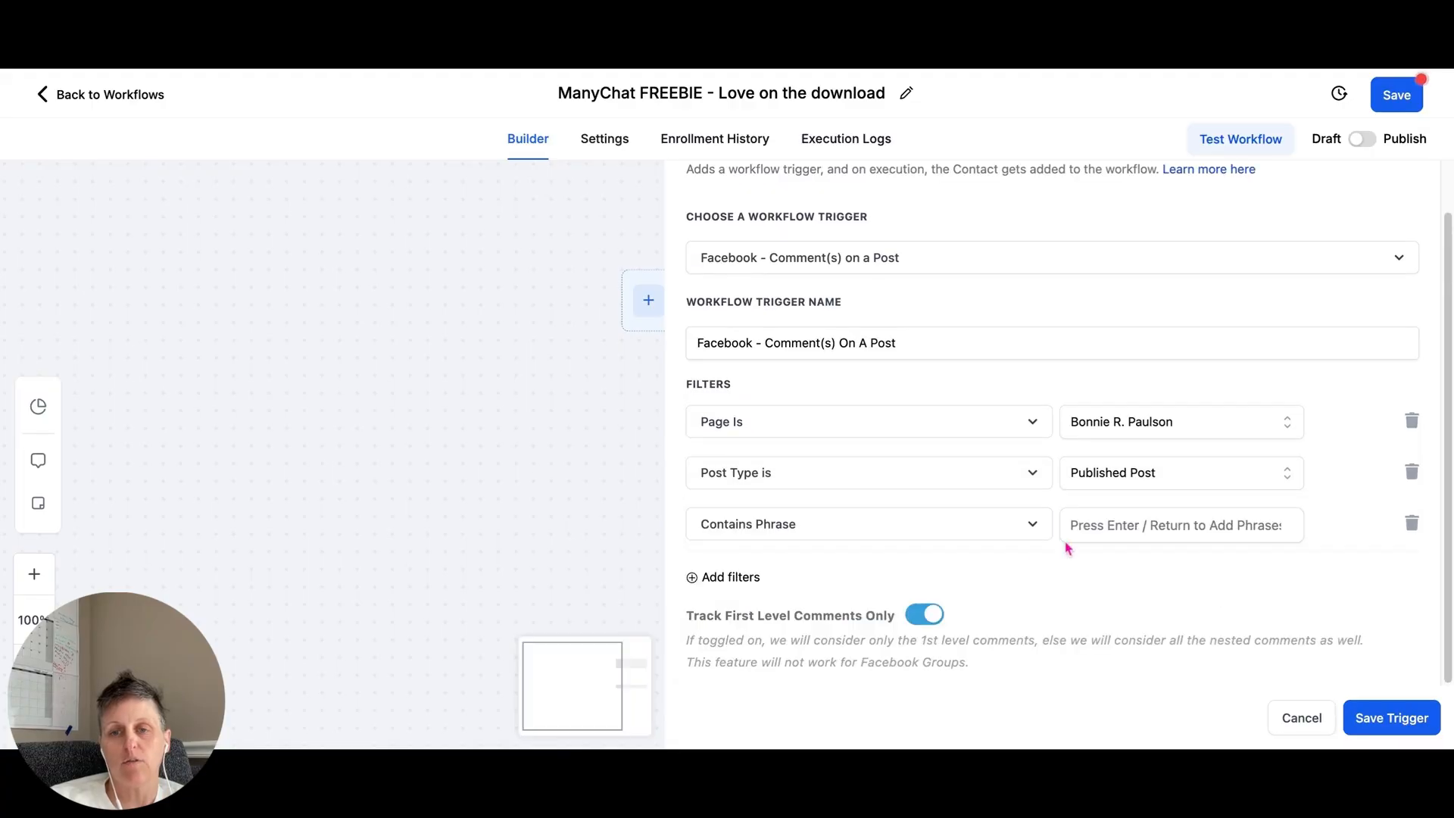
pyautogui.click(1071, 537)
pyautogui.write('BOOK')
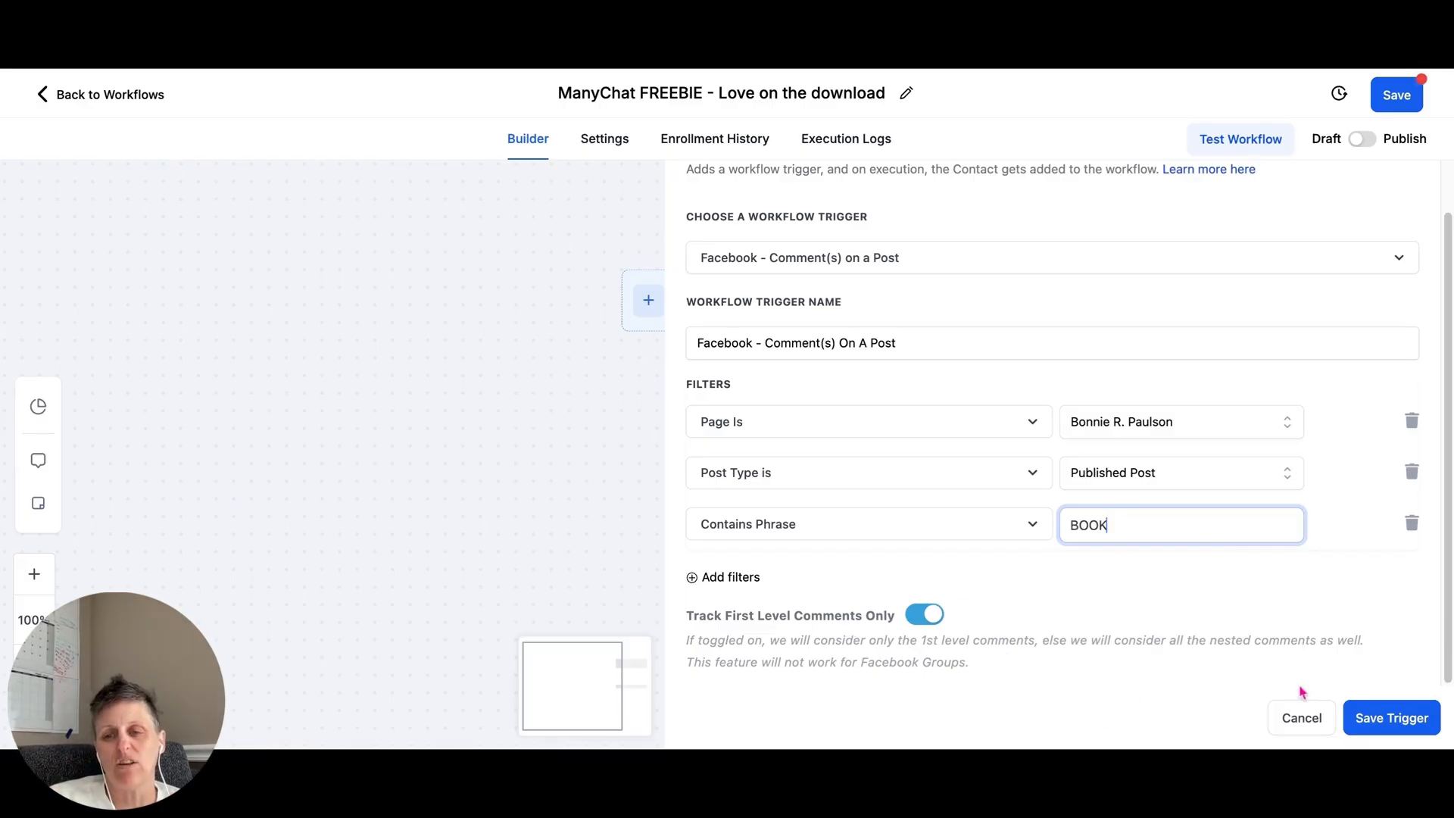
pyautogui.click(1372, 716)
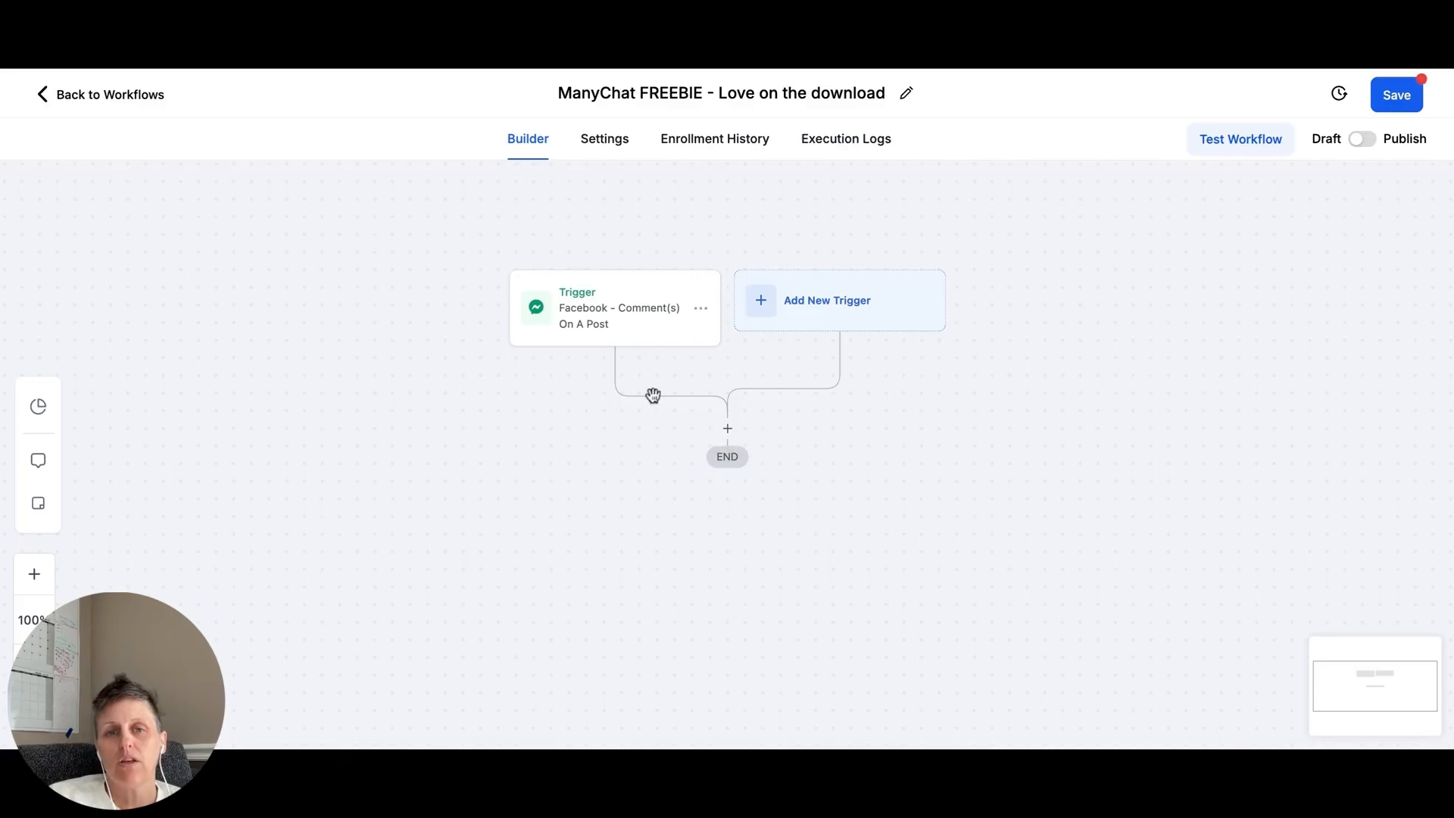
# Start adding an action below the trigger and search the available actions for commen and DM
pyautogui.click(728, 430)
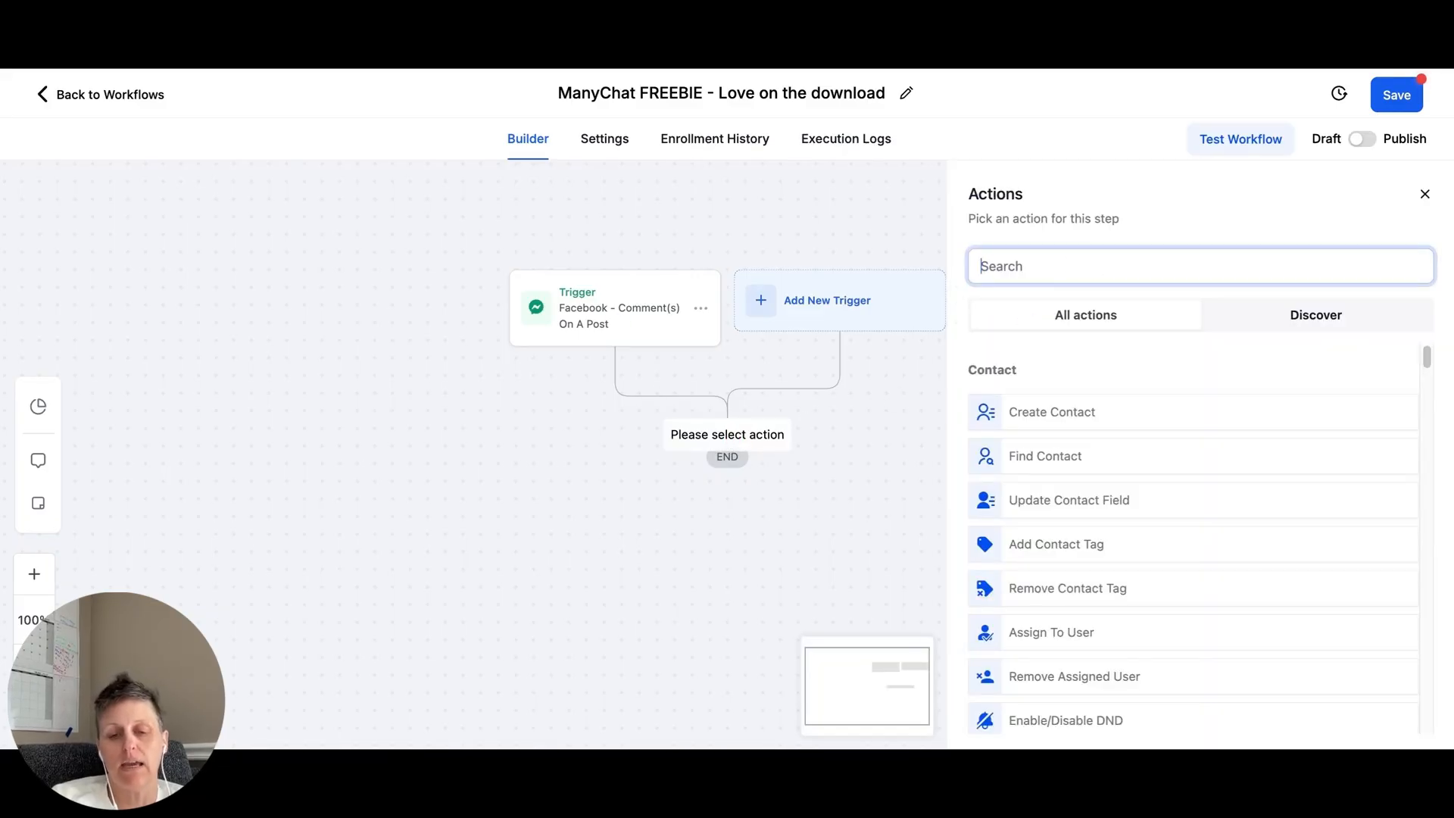
pyautogui.write('commen')
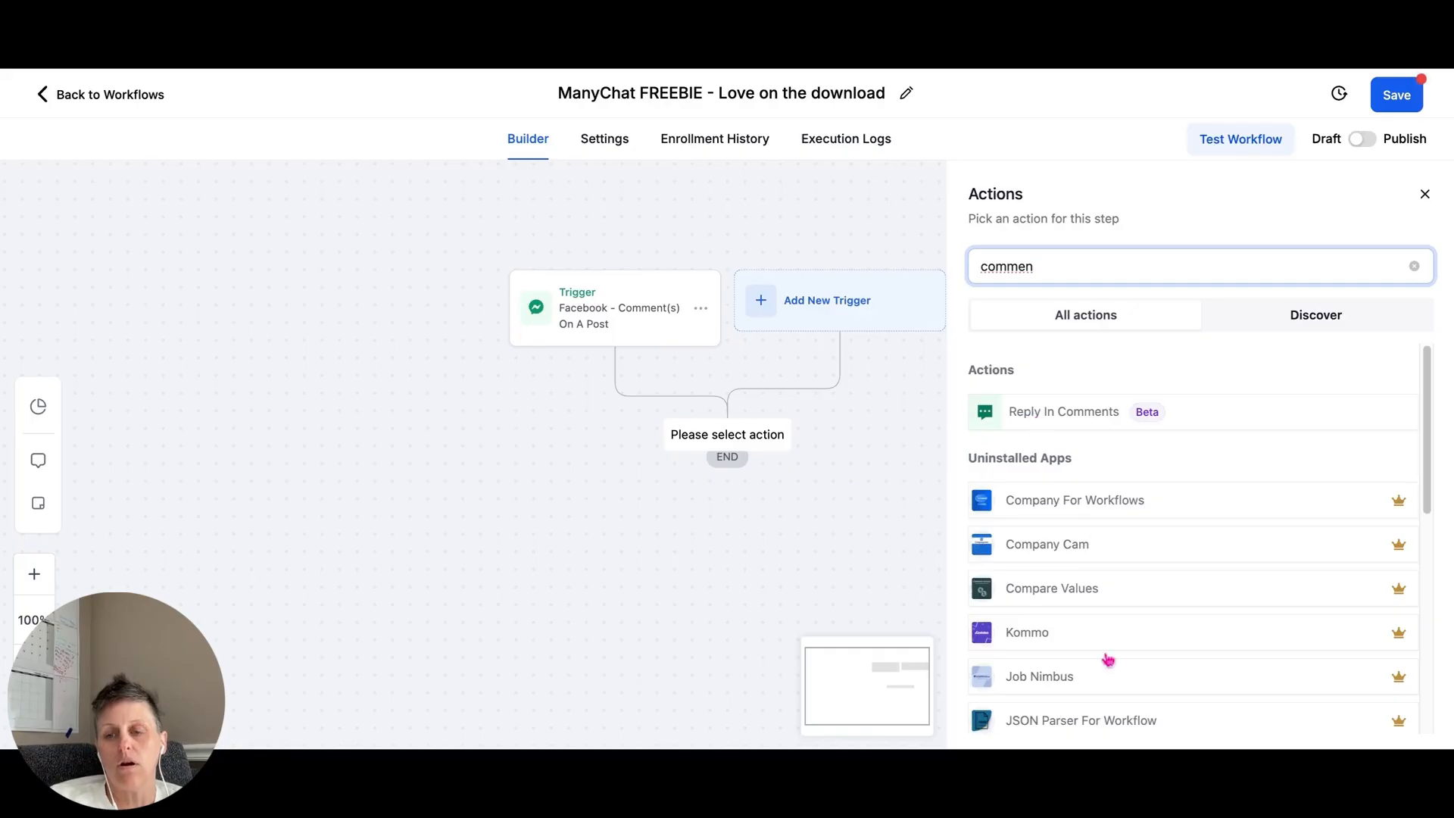
pyautogui.press('BackSpace')
pyautogui.press('BackSpace')
pyautogui.press('BackSpace')
pyautogui.press('BackSpace')
pyautogui.press('BackSpace')
pyautogui.press('BackSpace')
pyautogui.write('DM')
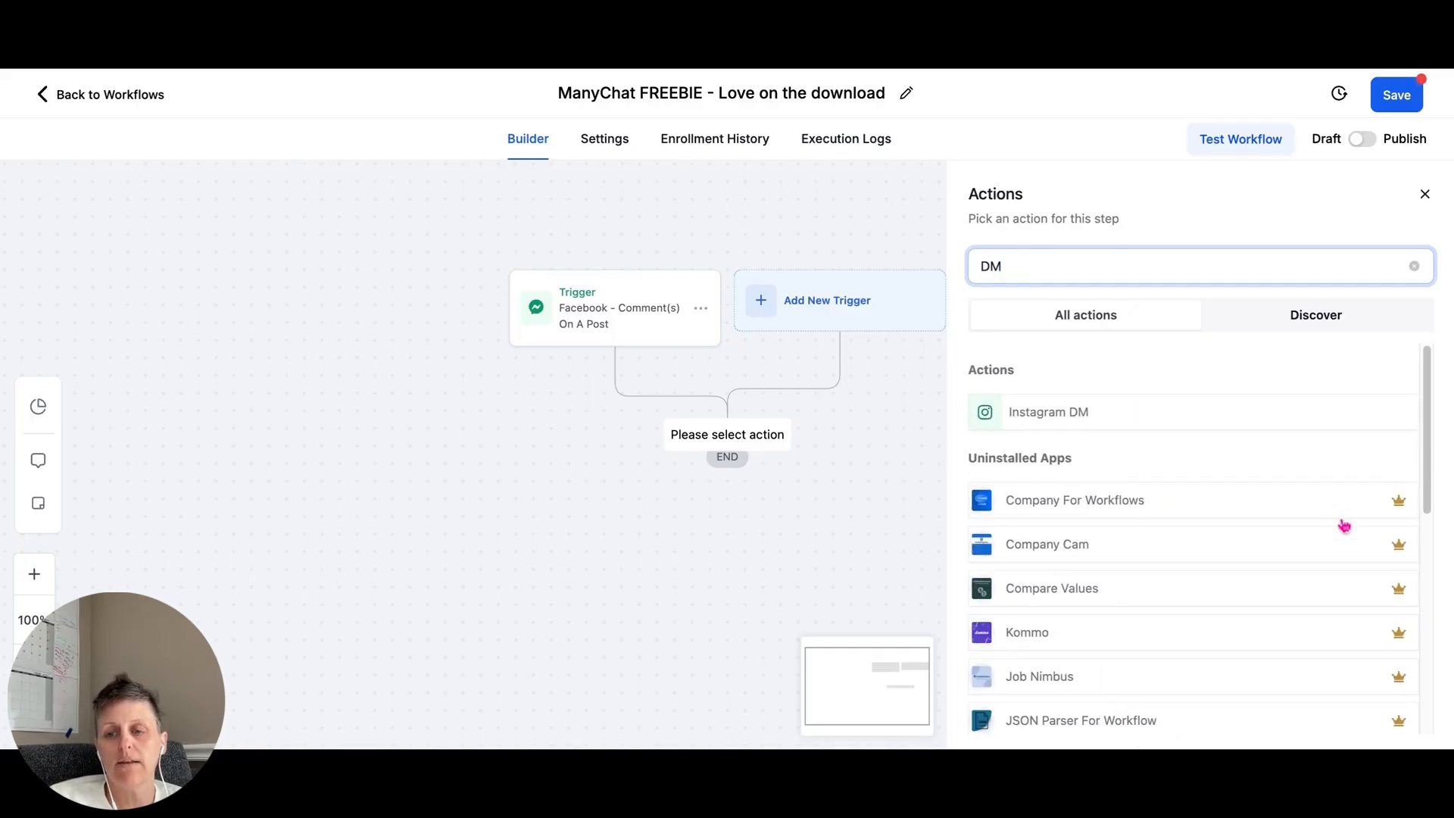
pyautogui.press('BackSpace')
pyautogui.press('BackSpace')
pyautogui.write('DM')
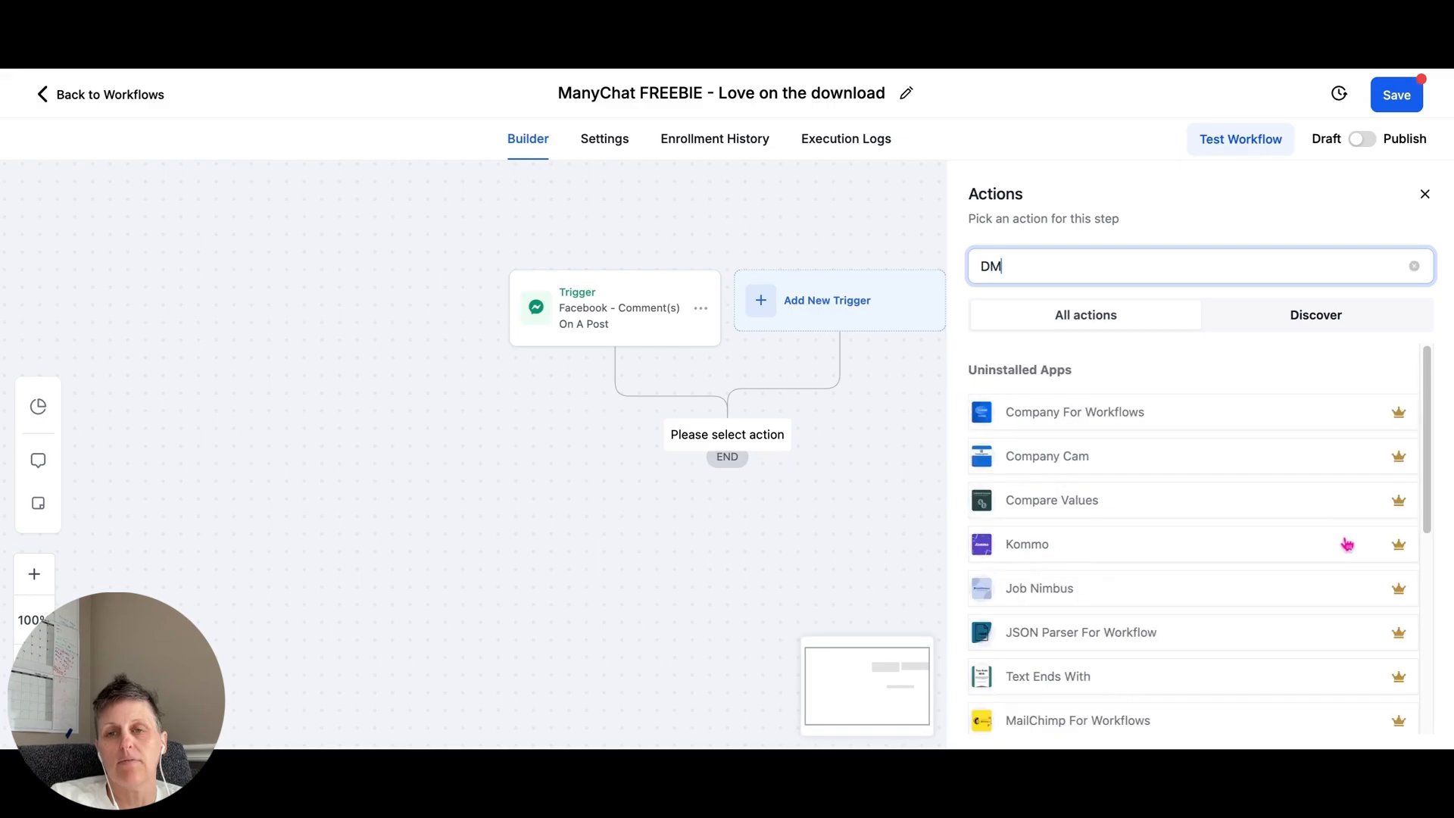
# Search the actions for facebook and add the Facebook Interactive Messenger action below the trigger
pyautogui.press('BackSpace')
pyautogui.press('BackSpace')
pyautogui.write('facebook')
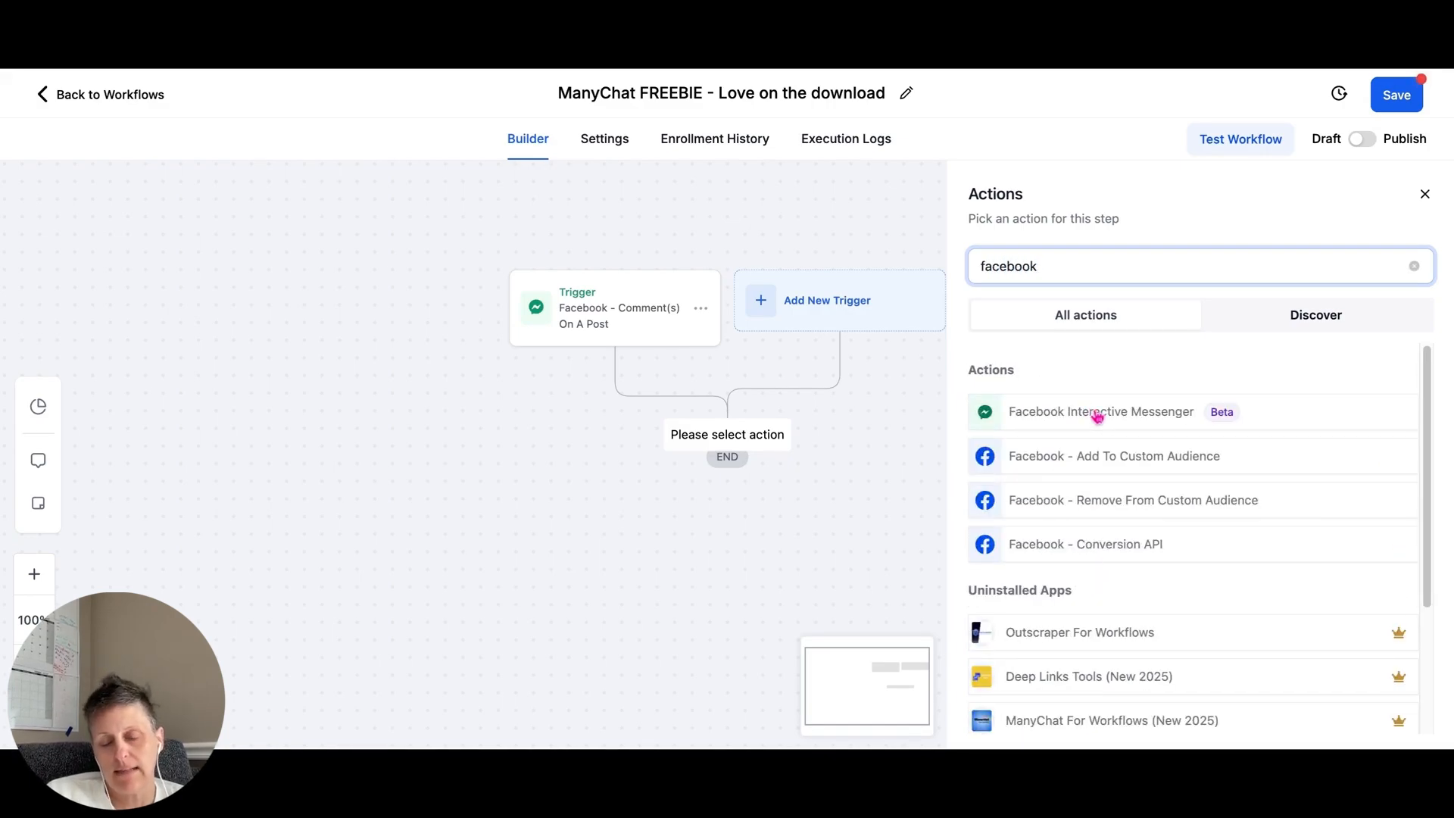
pyautogui.click(1097, 413)
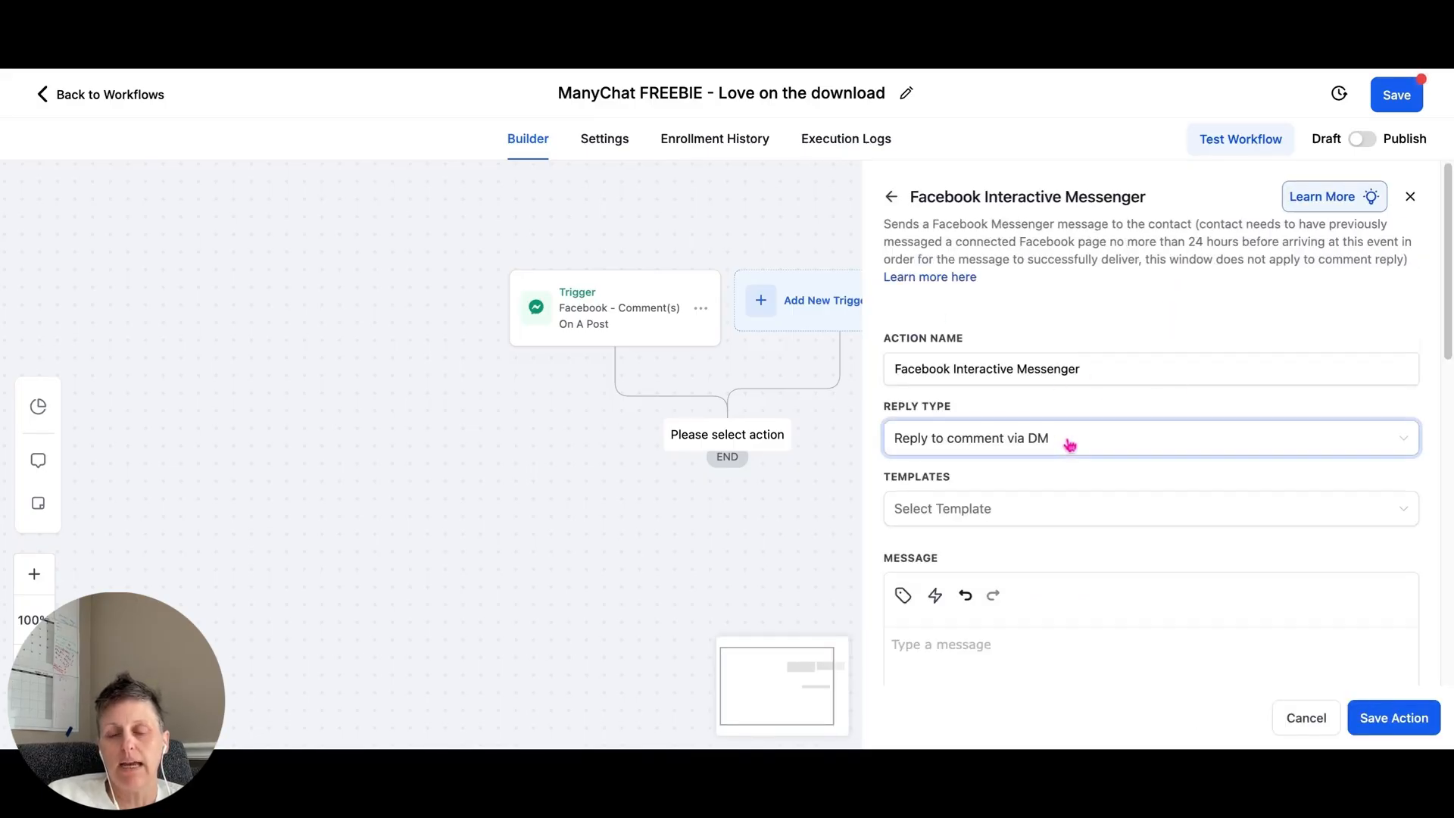
# Write the DM reply "I'm so glad you're here!" with a separate paragraph "Click this link to grab the book!", without a template
pyautogui.click(997, 513)
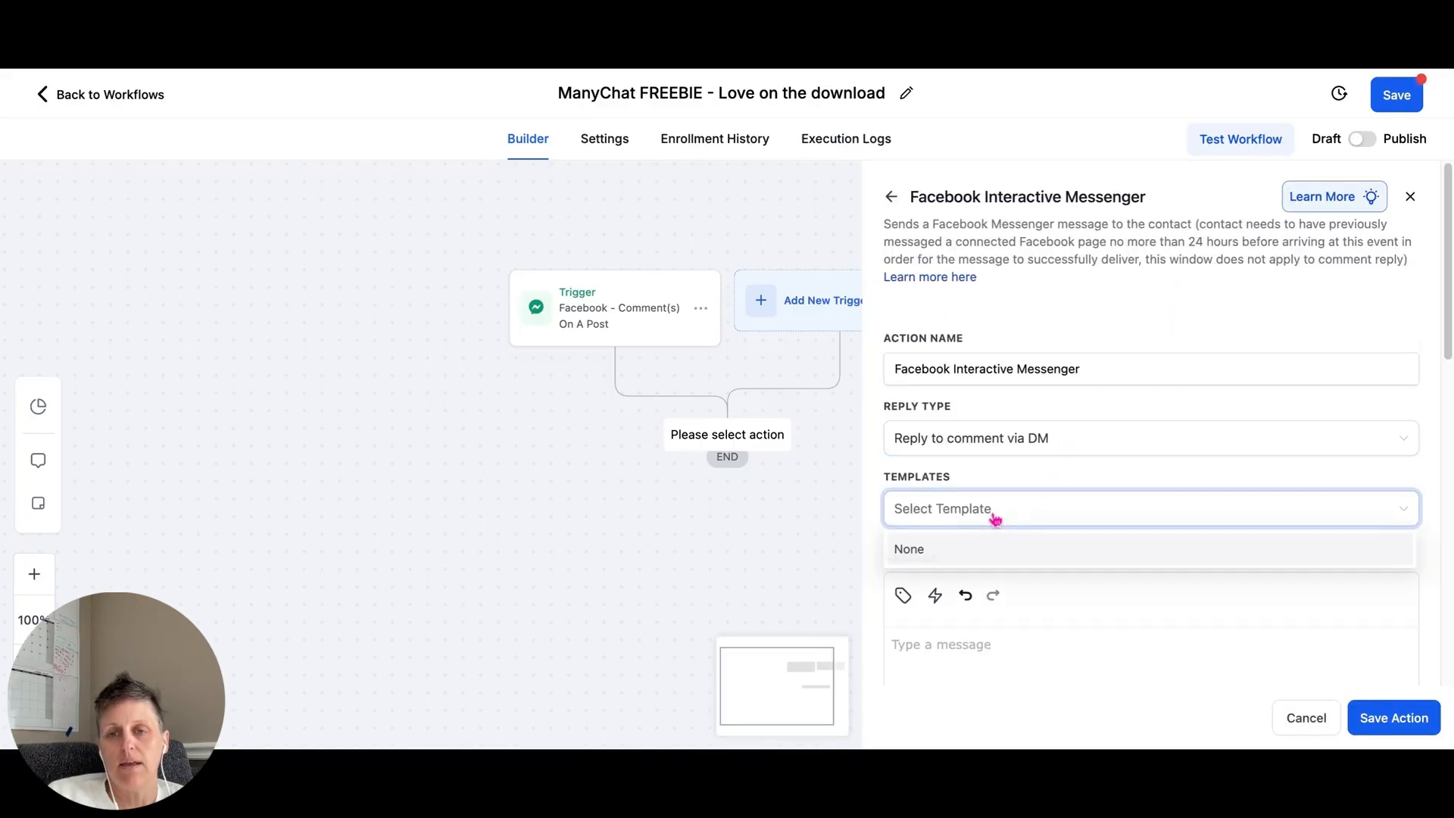
pyautogui.click(1028, 490)
pyautogui.scroll(-5, 1027, 489)
pyautogui.click(960, 280)
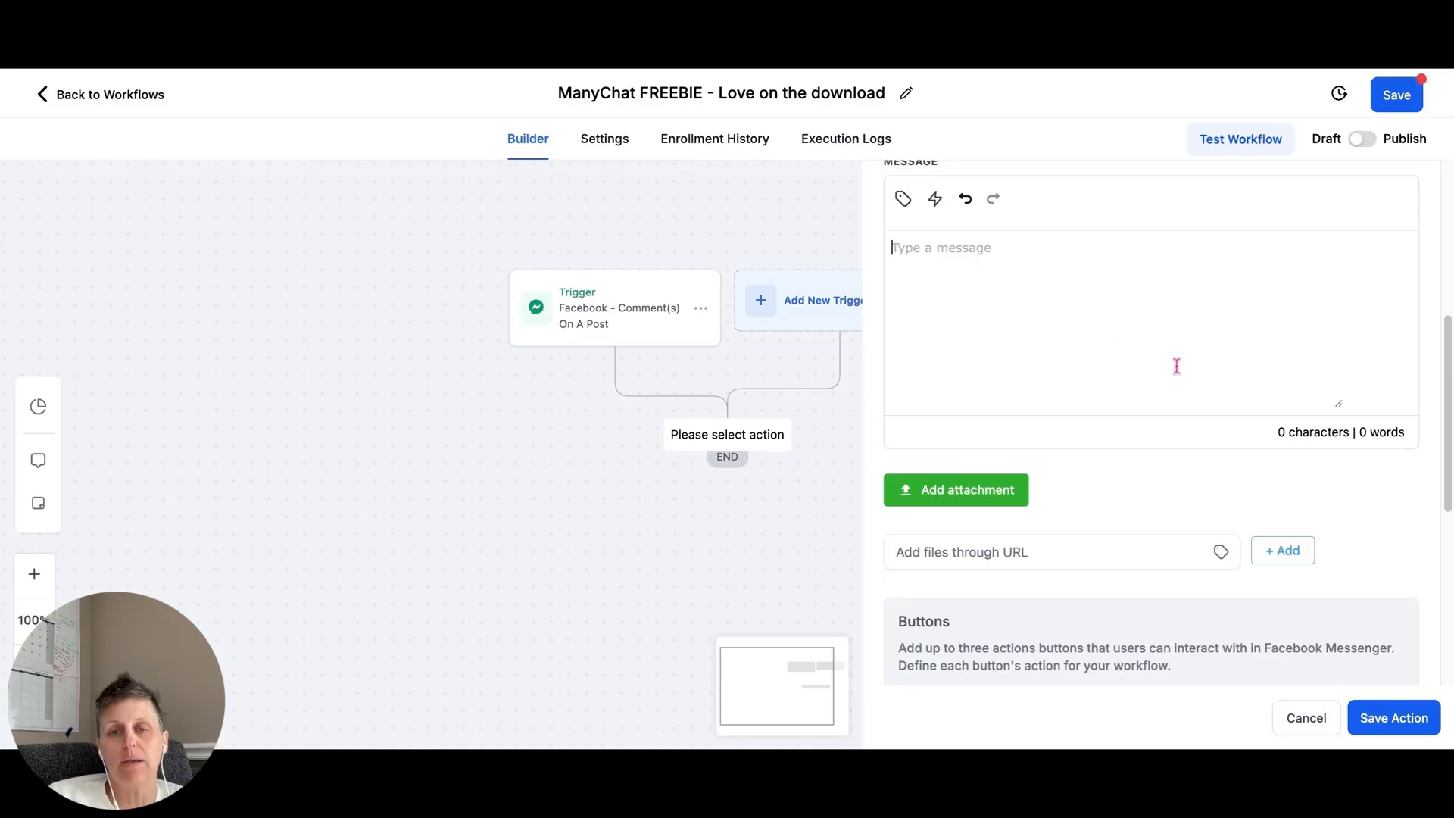
pyautogui.write("I'm so glad you're here!")
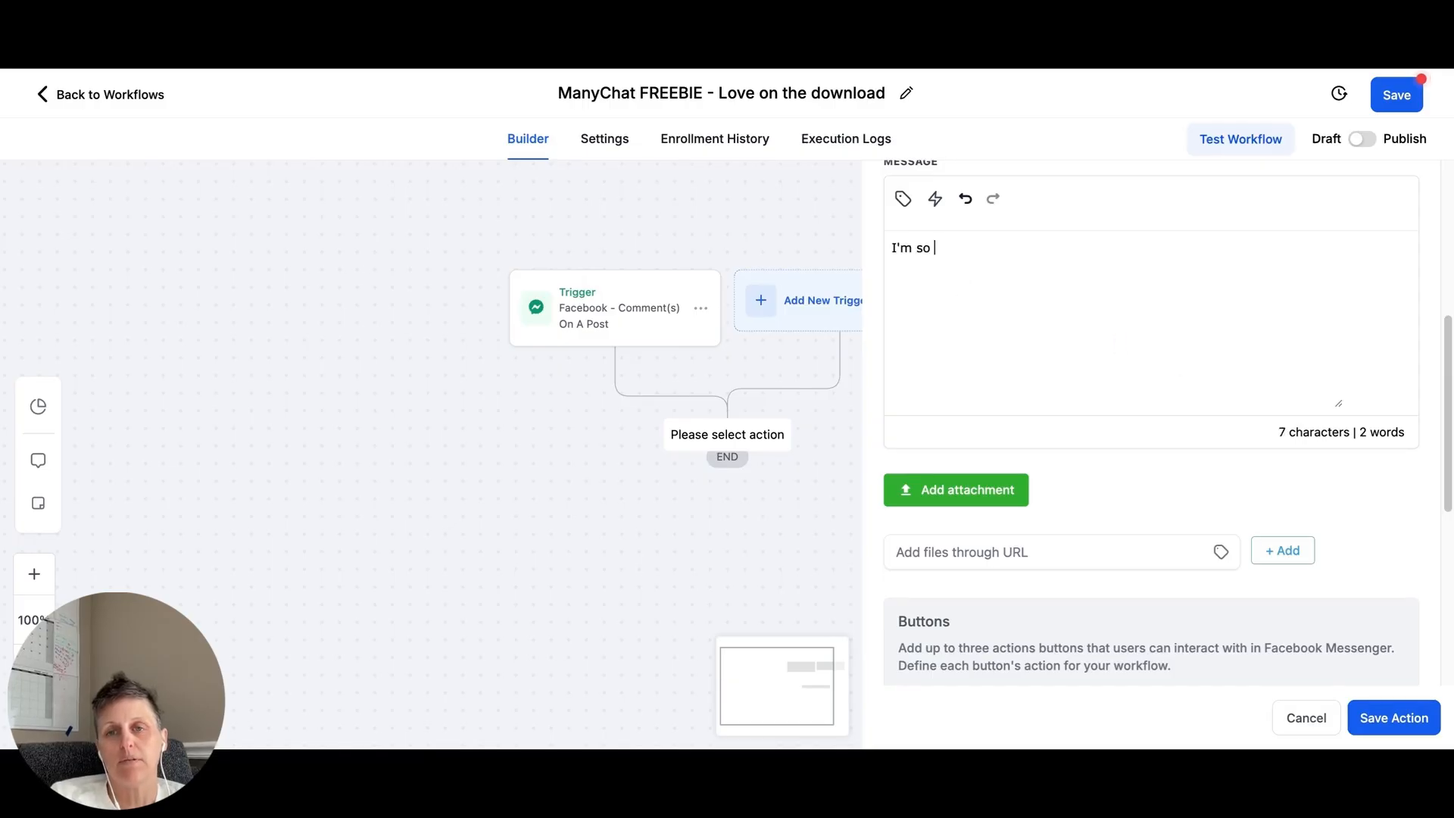
pyautogui.press('Return')
pyautogui.press('Return')
pyautogui.write('Click thi')
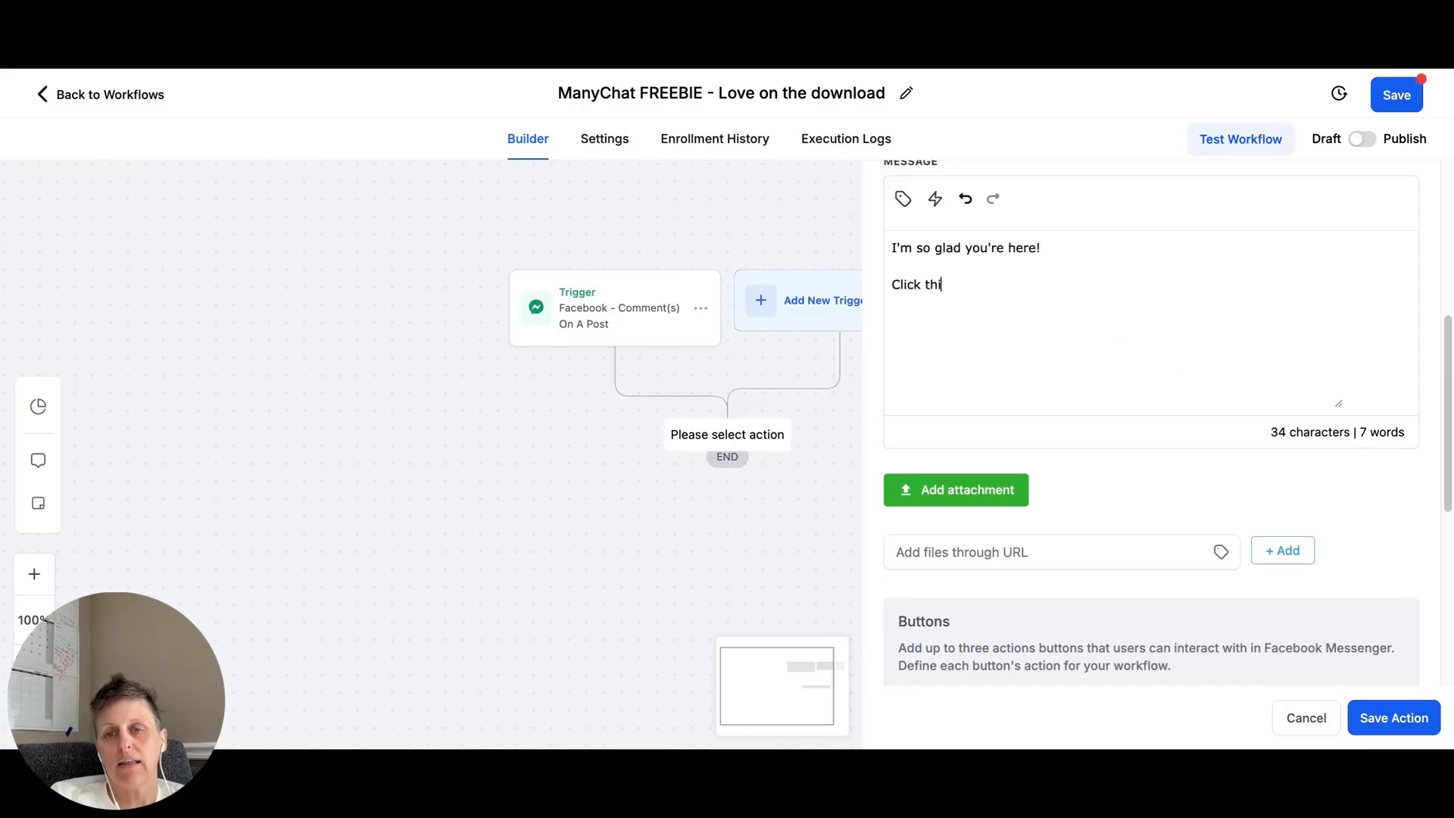
pyautogui.write('s link to ')
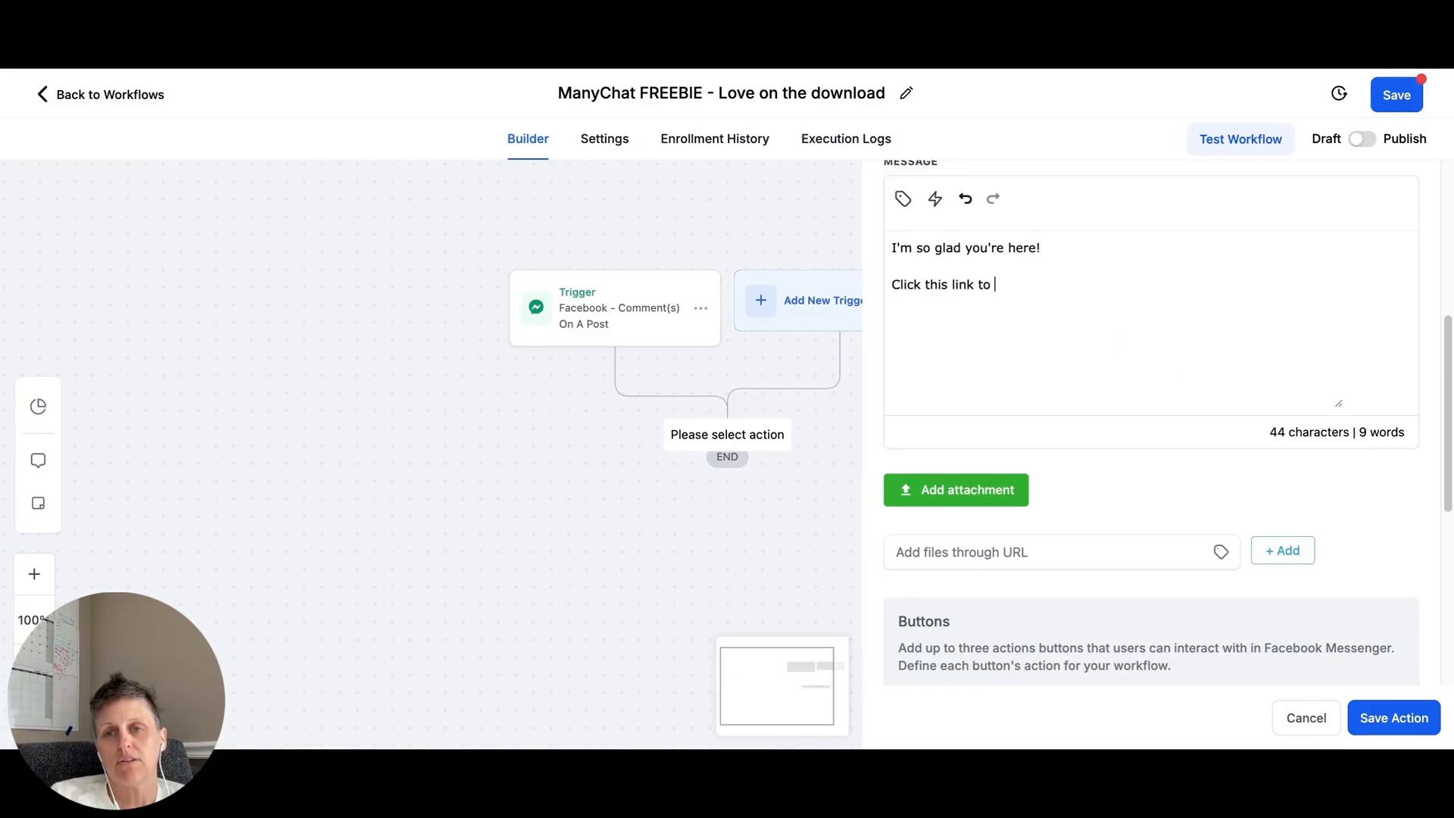
pyautogui.write('grab the book!')
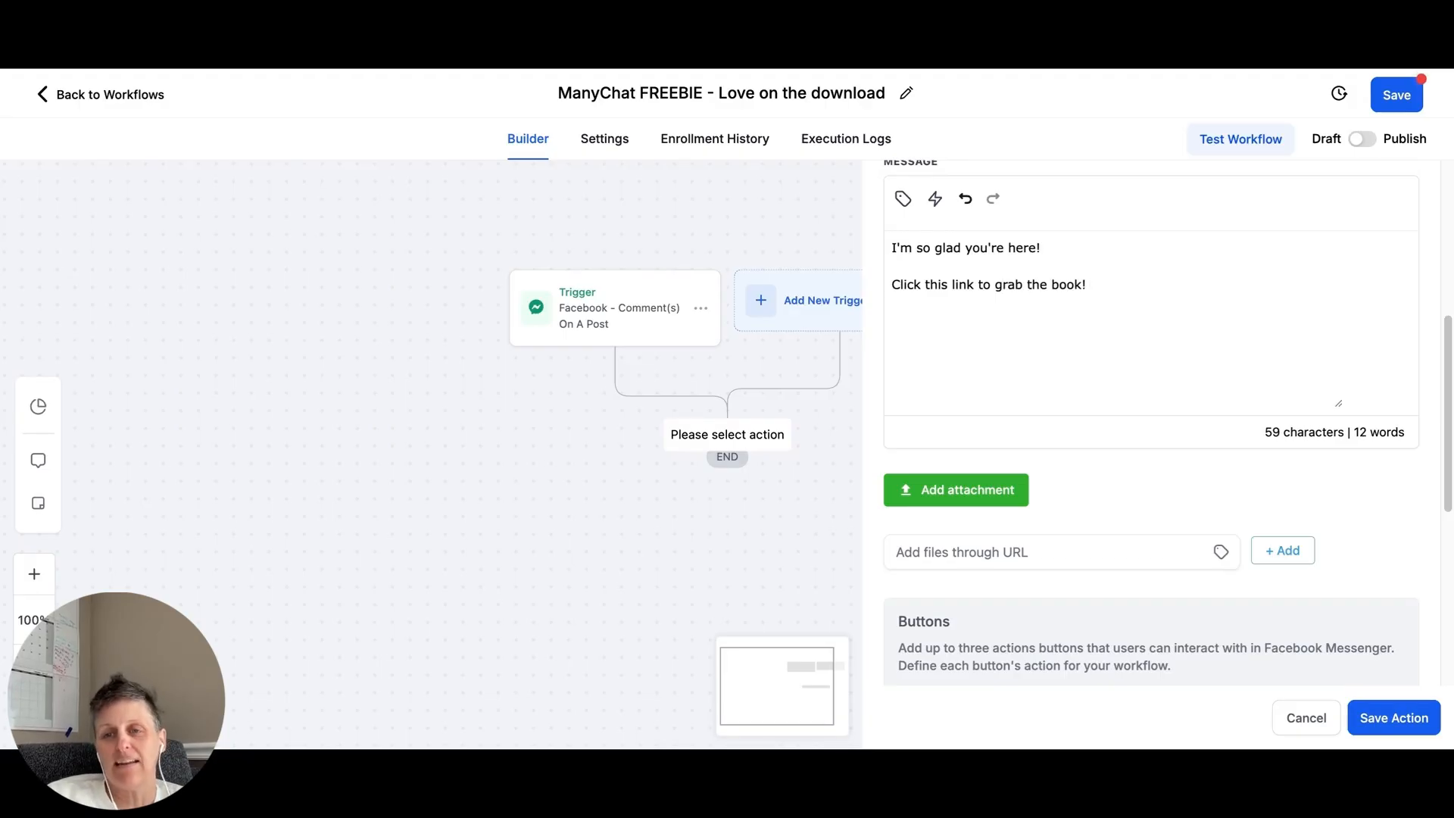
# Add a new button to the messenger reply and name it GRAB BOOKHERE
pyautogui.scroll(2, 1062, 377)
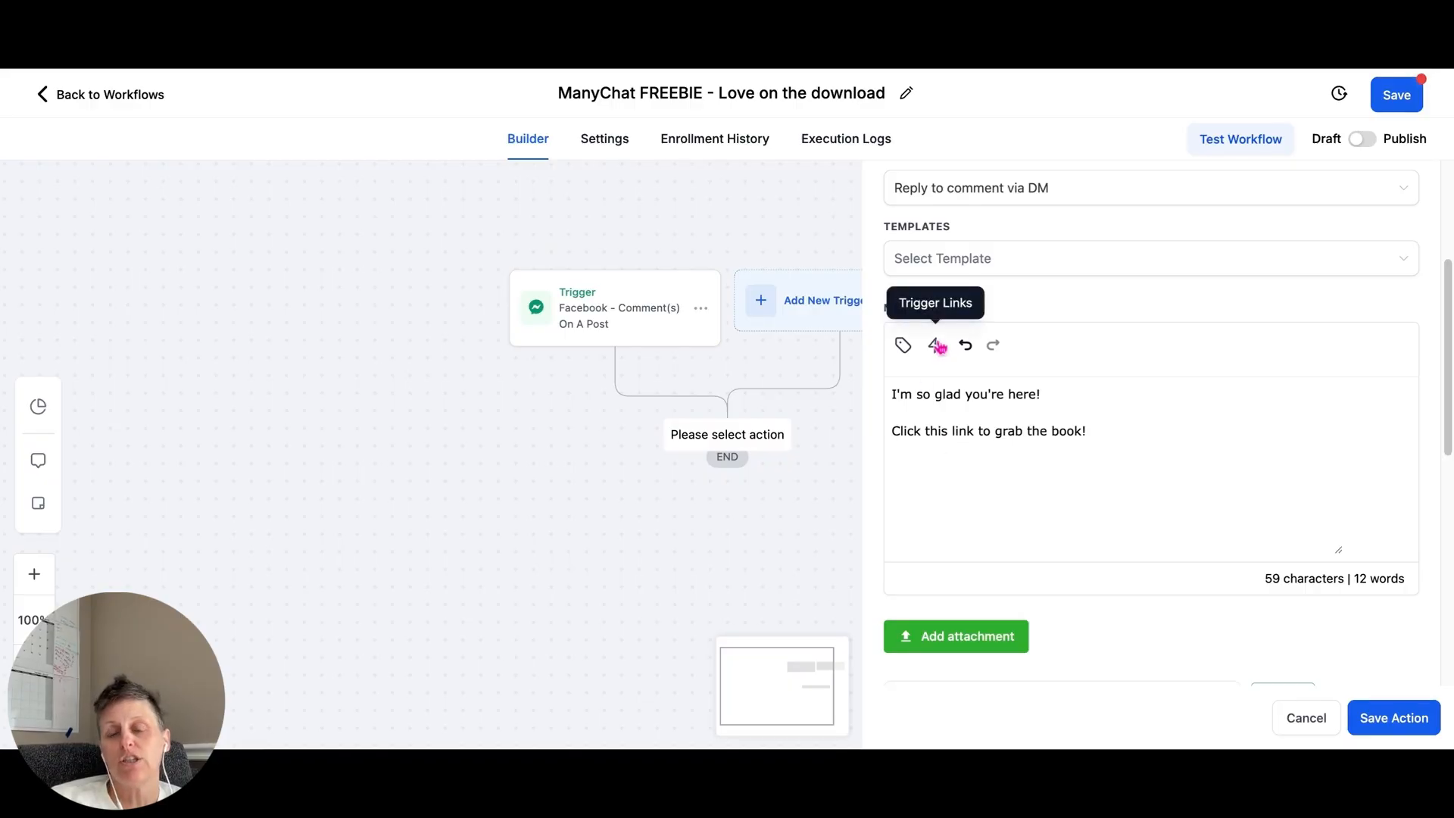
pyautogui.scroll(-1, 957, 455)
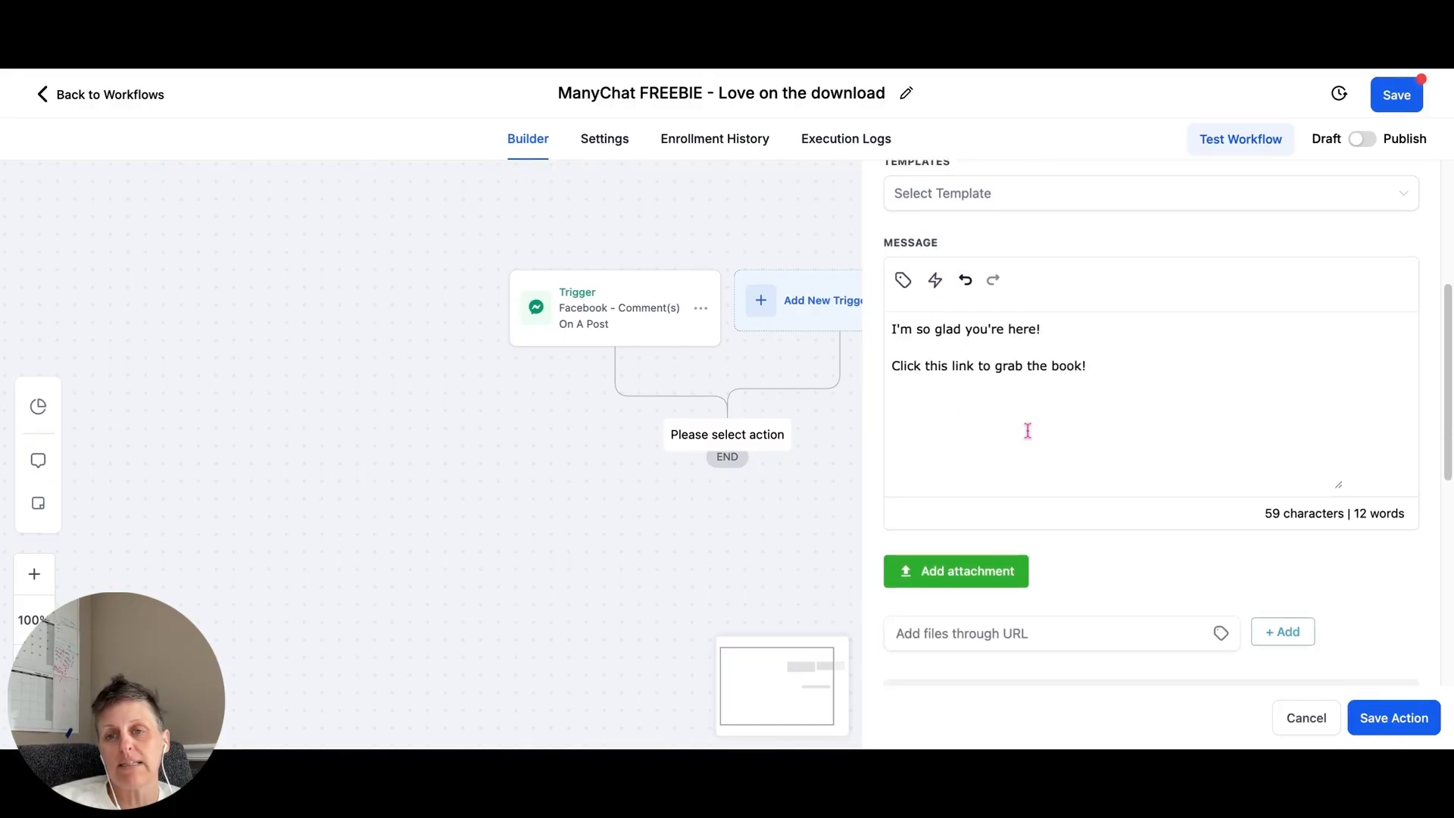
pyautogui.scroll(-5, 1026, 429)
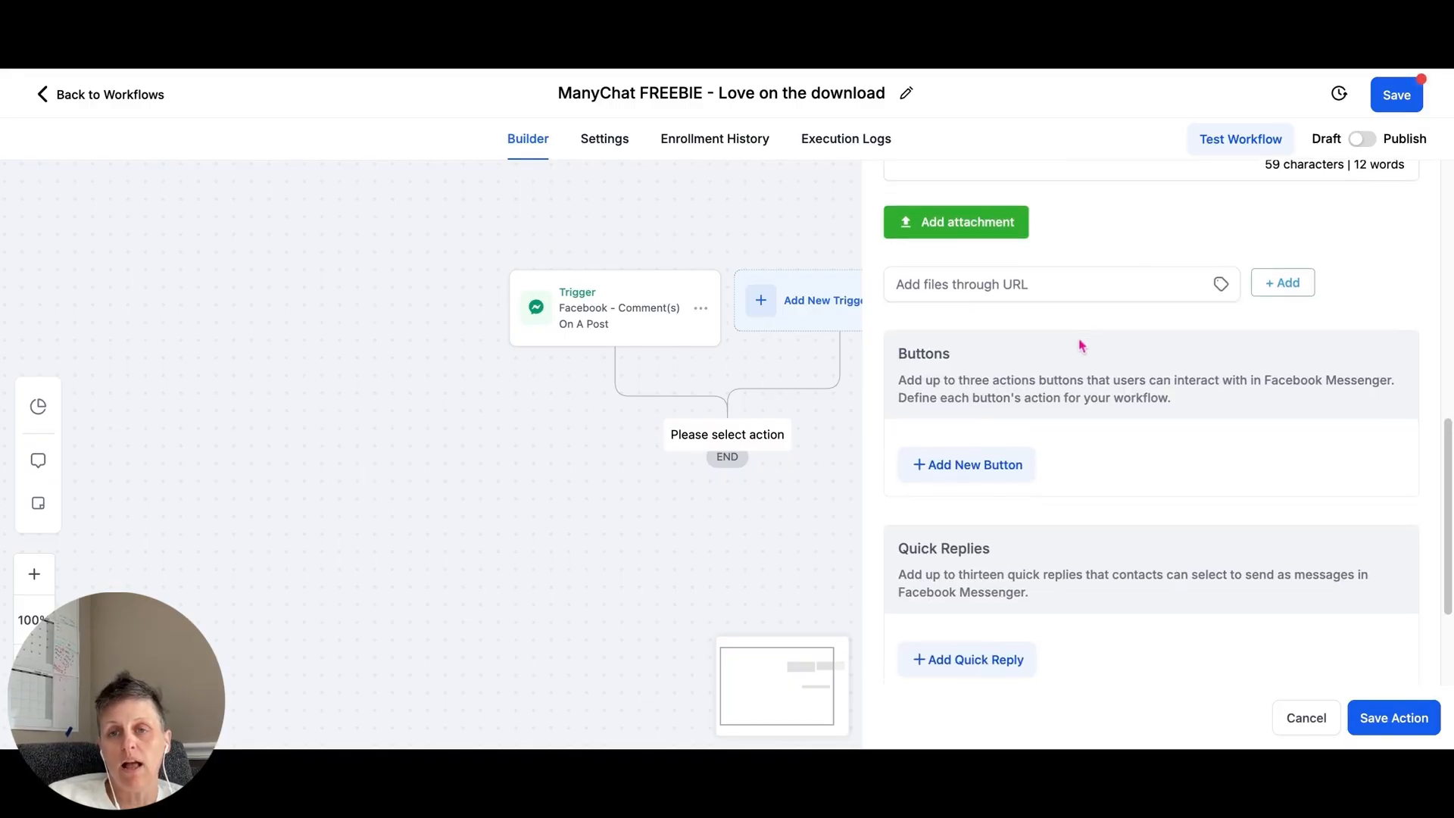
pyautogui.scroll(-1, 1007, 379)
pyautogui.click(939, 421)
pyautogui.click(968, 398)
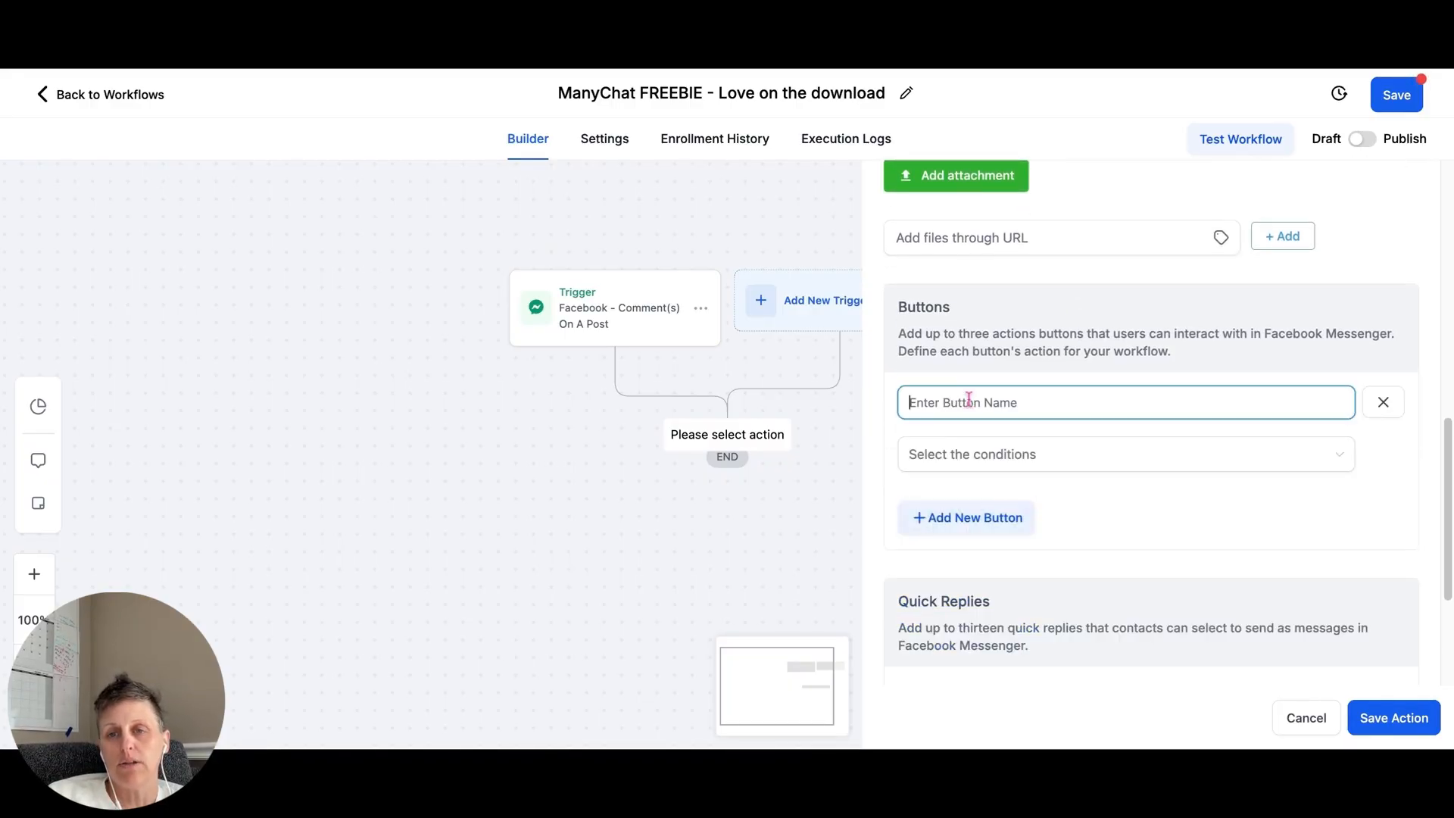
pyautogui.write('GRABBOOK')
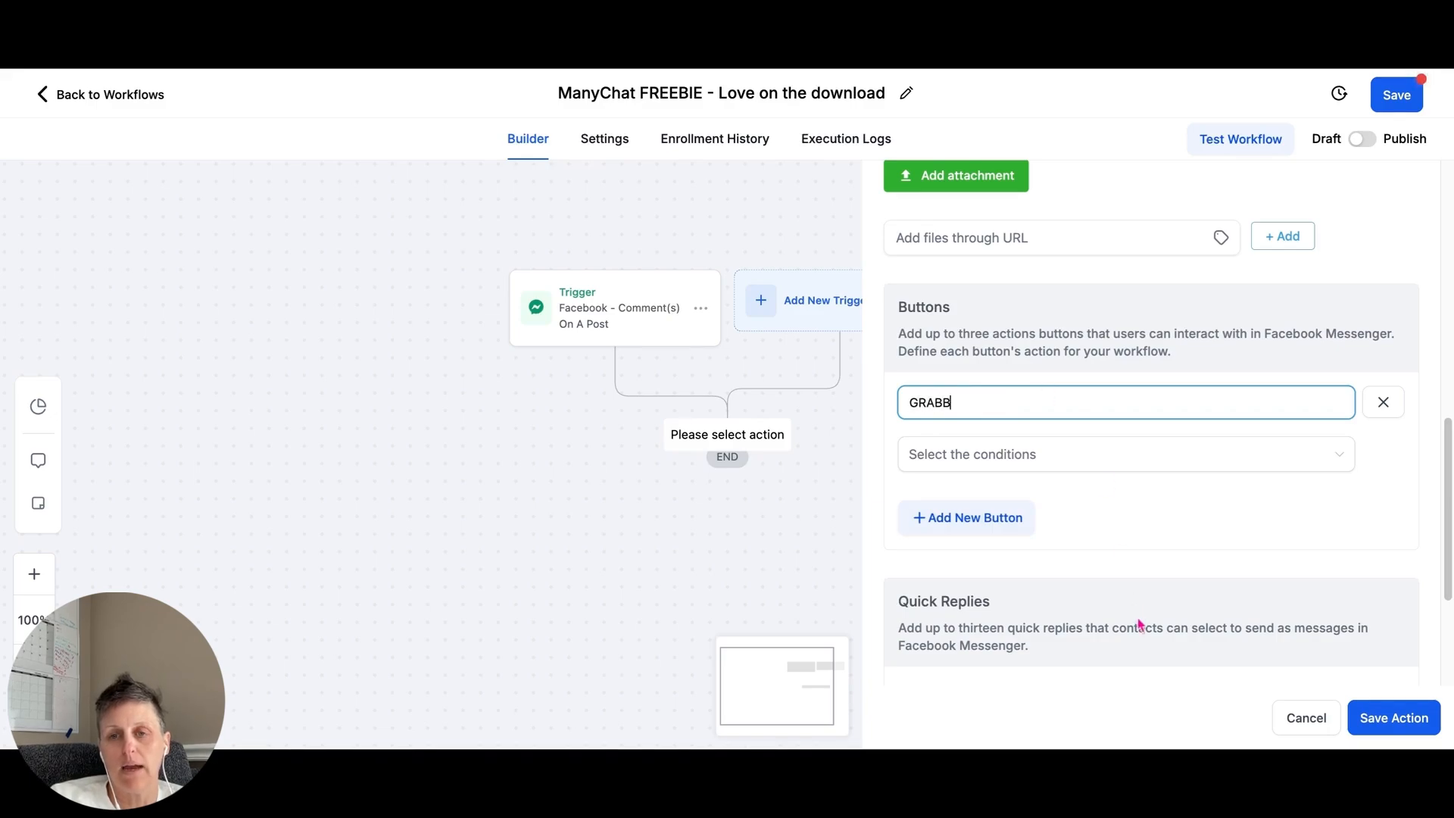
pyautogui.press('BackSpace')
pyautogui.press('BackSpace')
pyautogui.write('BOOKHERE')
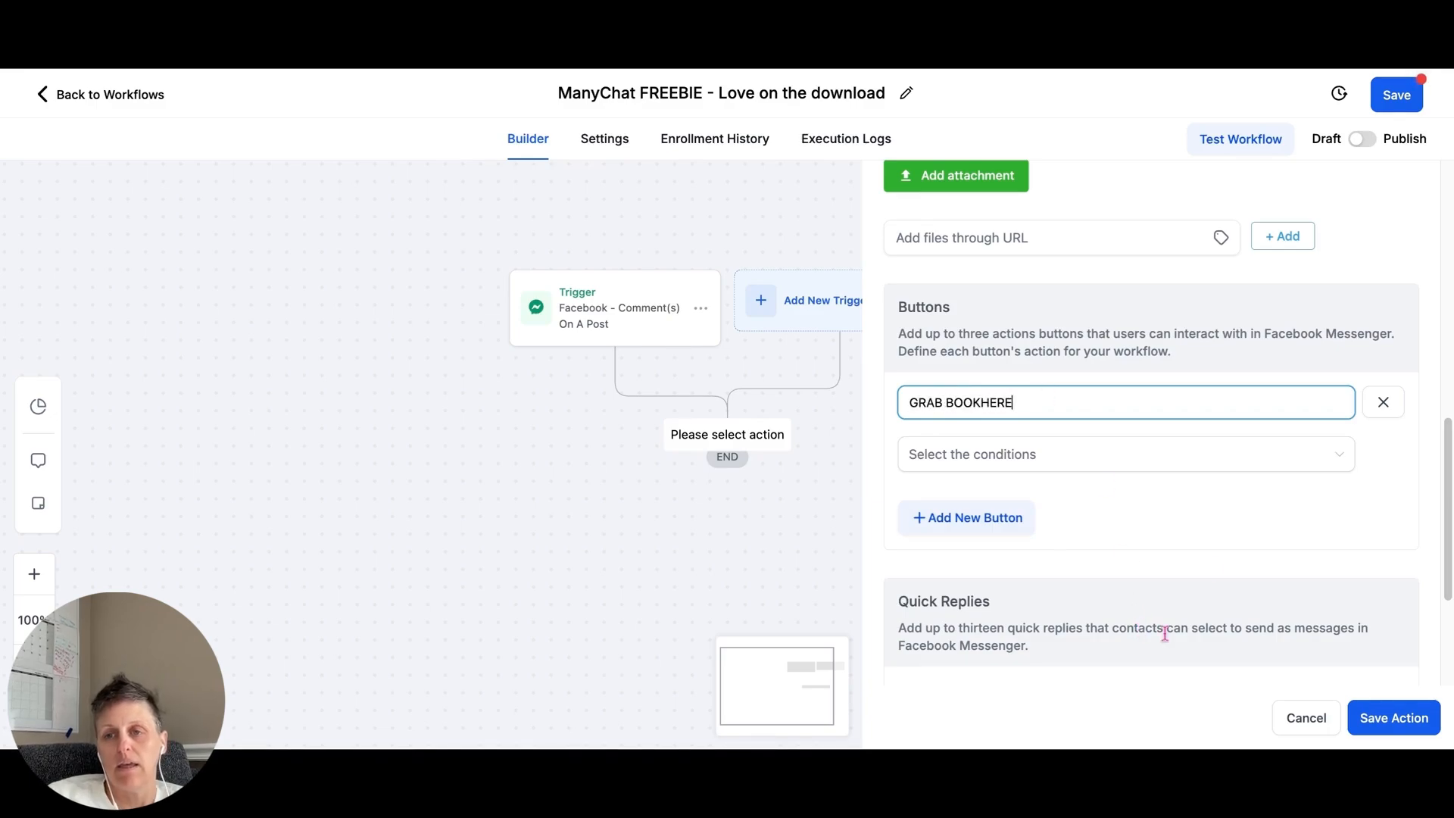
# Make the button open the author's website address ending in /book, and save the messenger action
pyautogui.click(1060, 456)
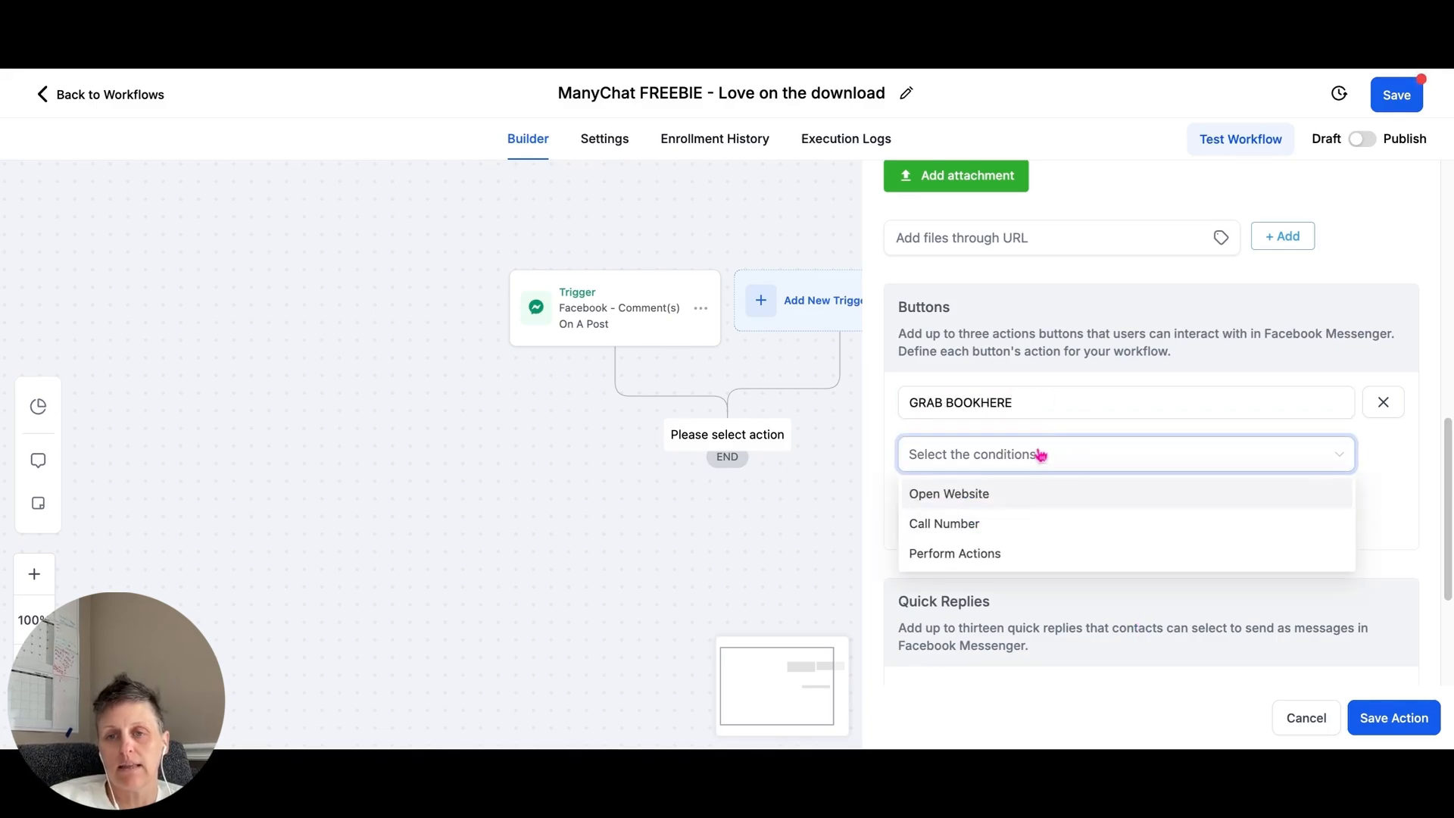
pyautogui.click(987, 495)
pyautogui.click(1059, 509)
pyautogui.write('https://bonniepaulson.com/book')
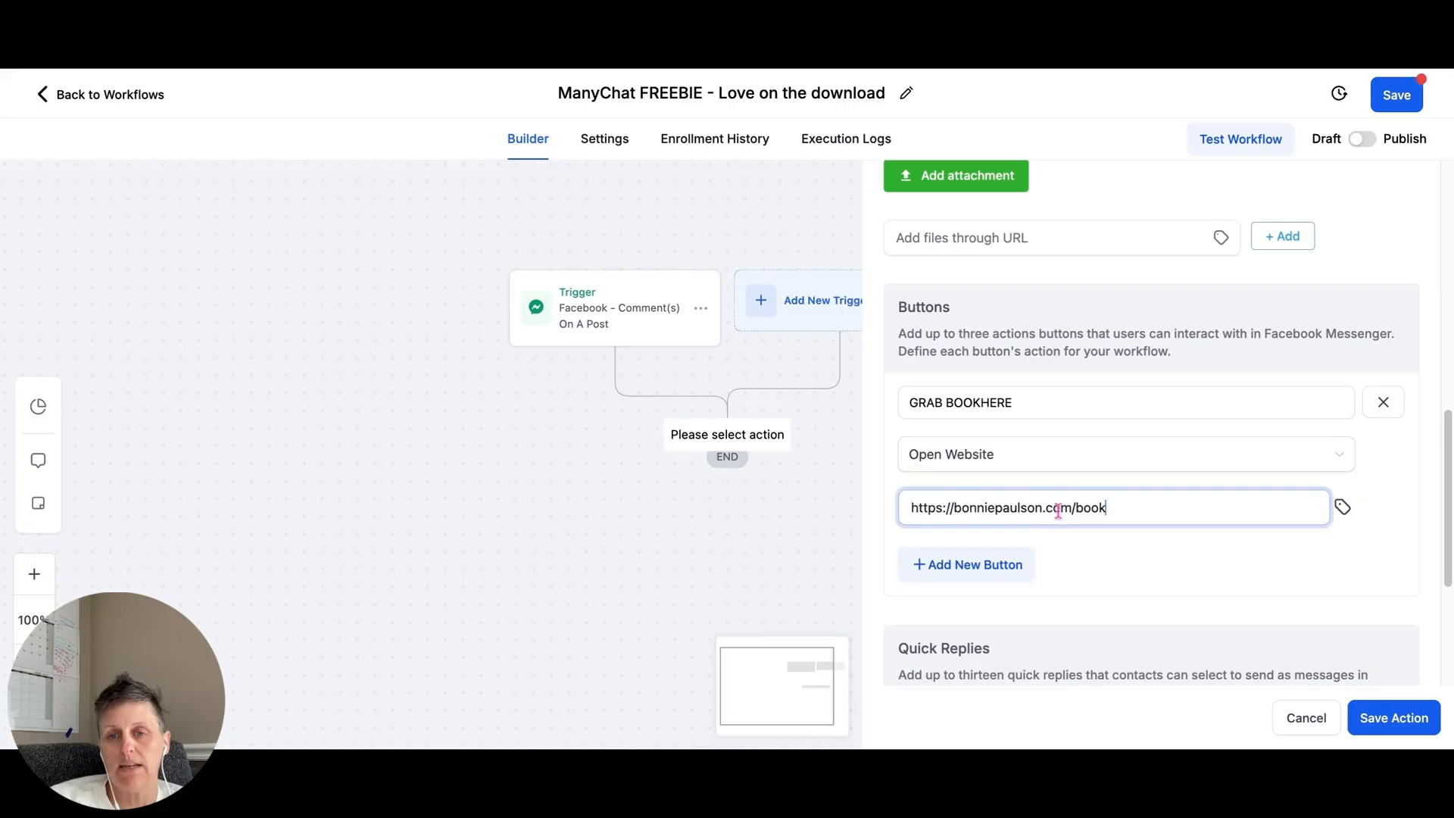
pyautogui.click(1170, 584)
pyautogui.scroll(-3, 947, 469)
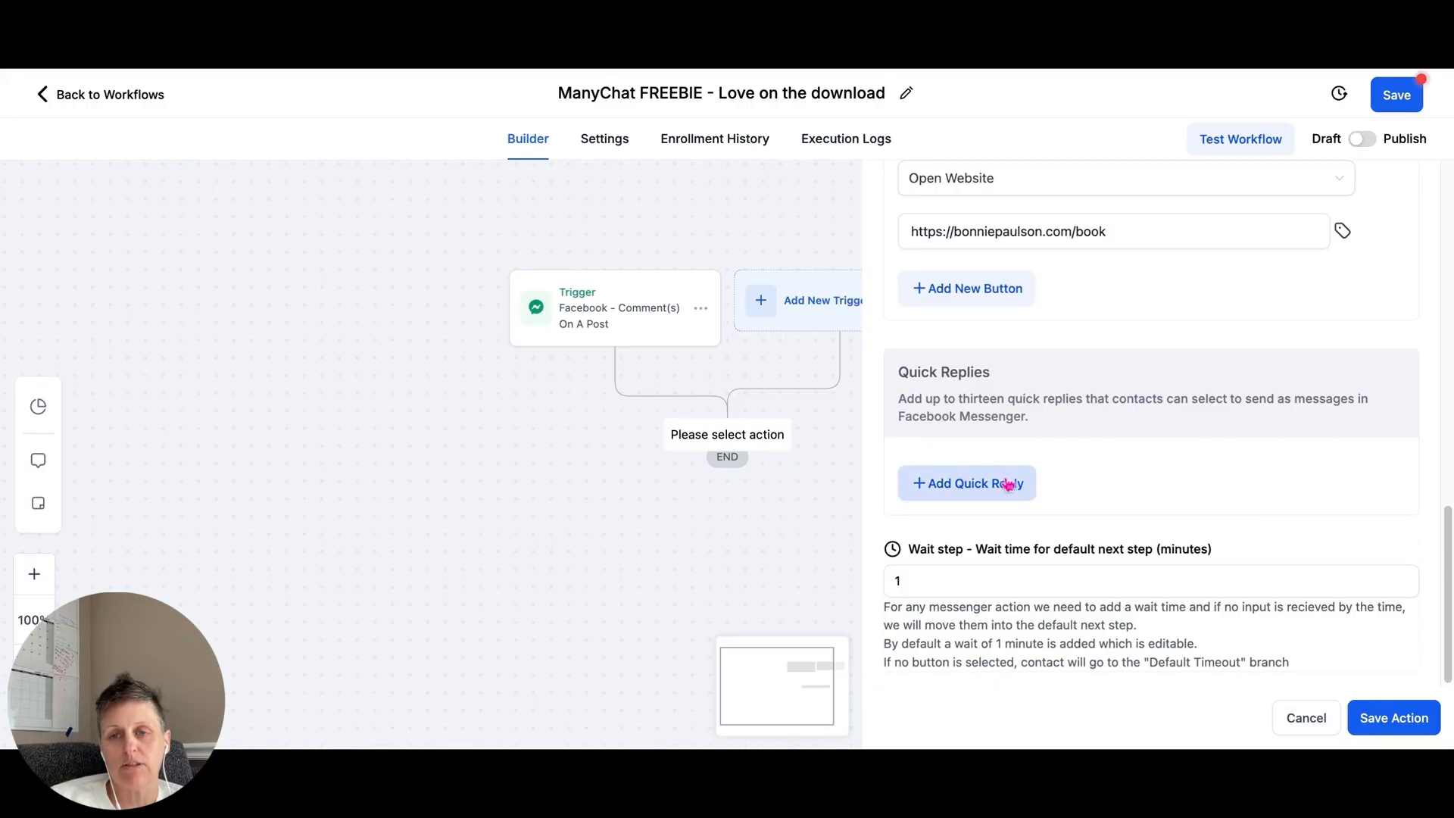
pyautogui.click(1392, 718)
# Review the flow from the comment trigger through the messenger action to its Default Timeout and GRAB BOOKHERE branches
pyautogui.scroll(-2, 626, 542)
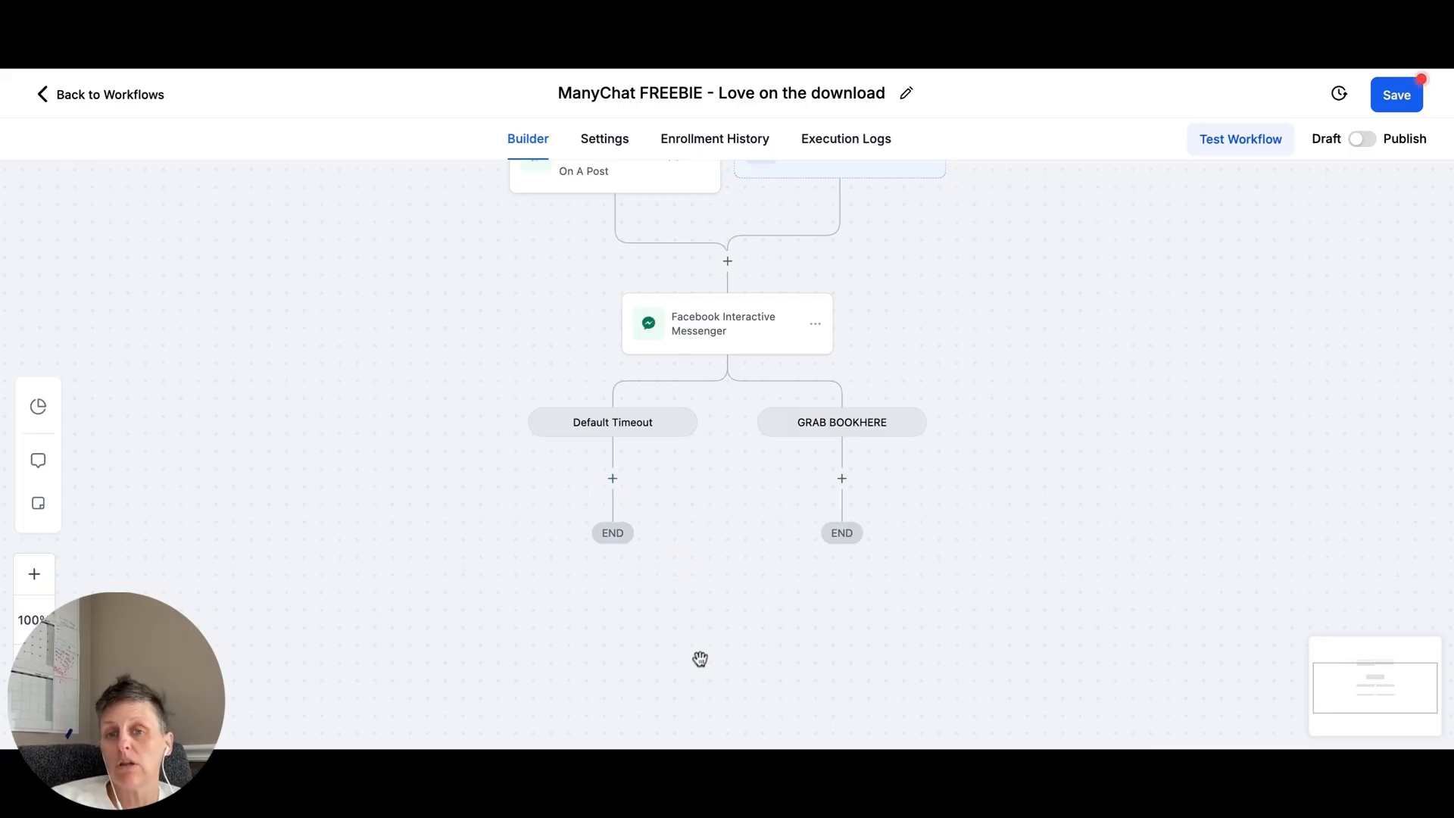
pyautogui.click(843, 480)
pyautogui.click(887, 431)
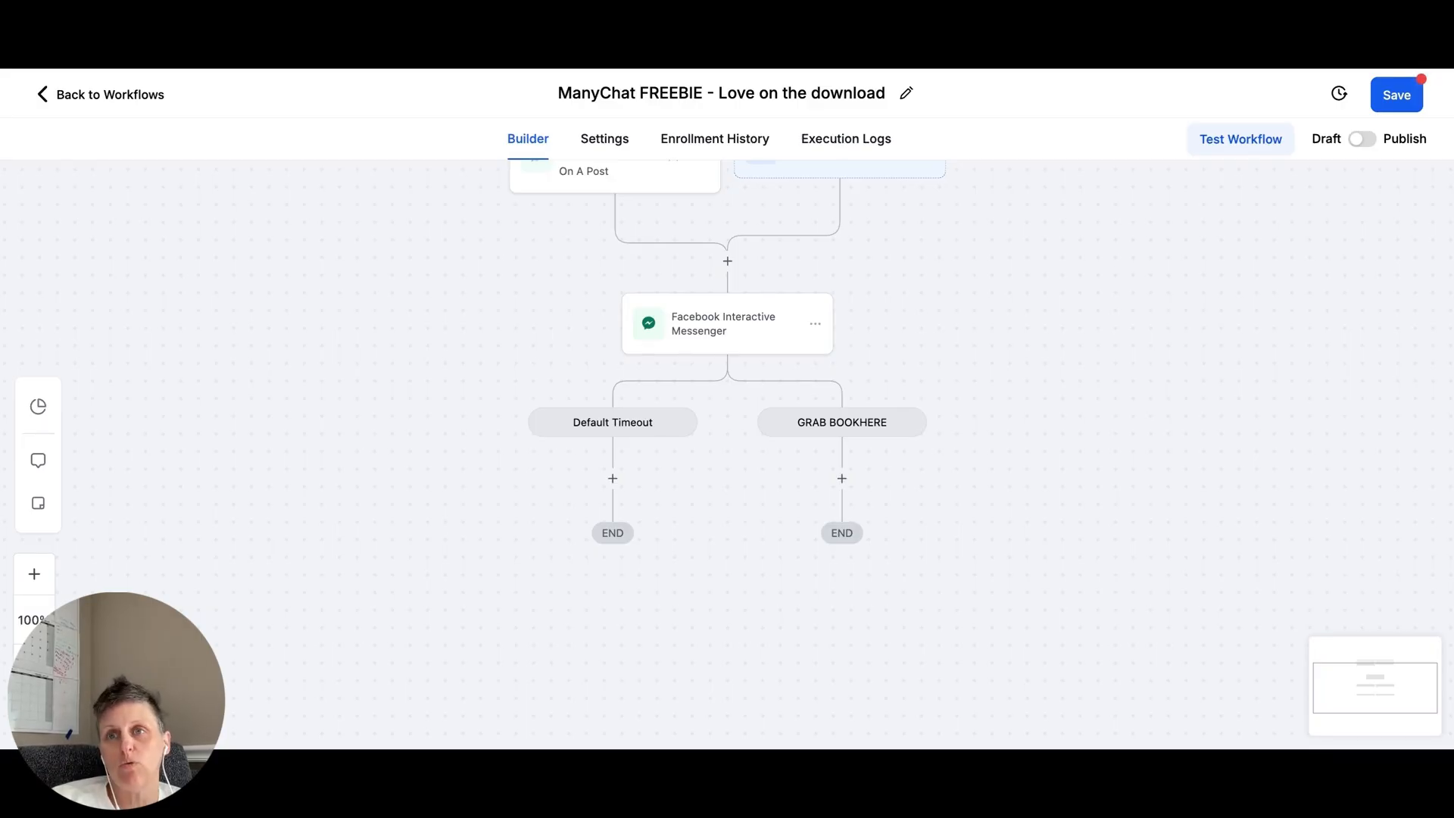
pyautogui.scroll(3, 763, 312)
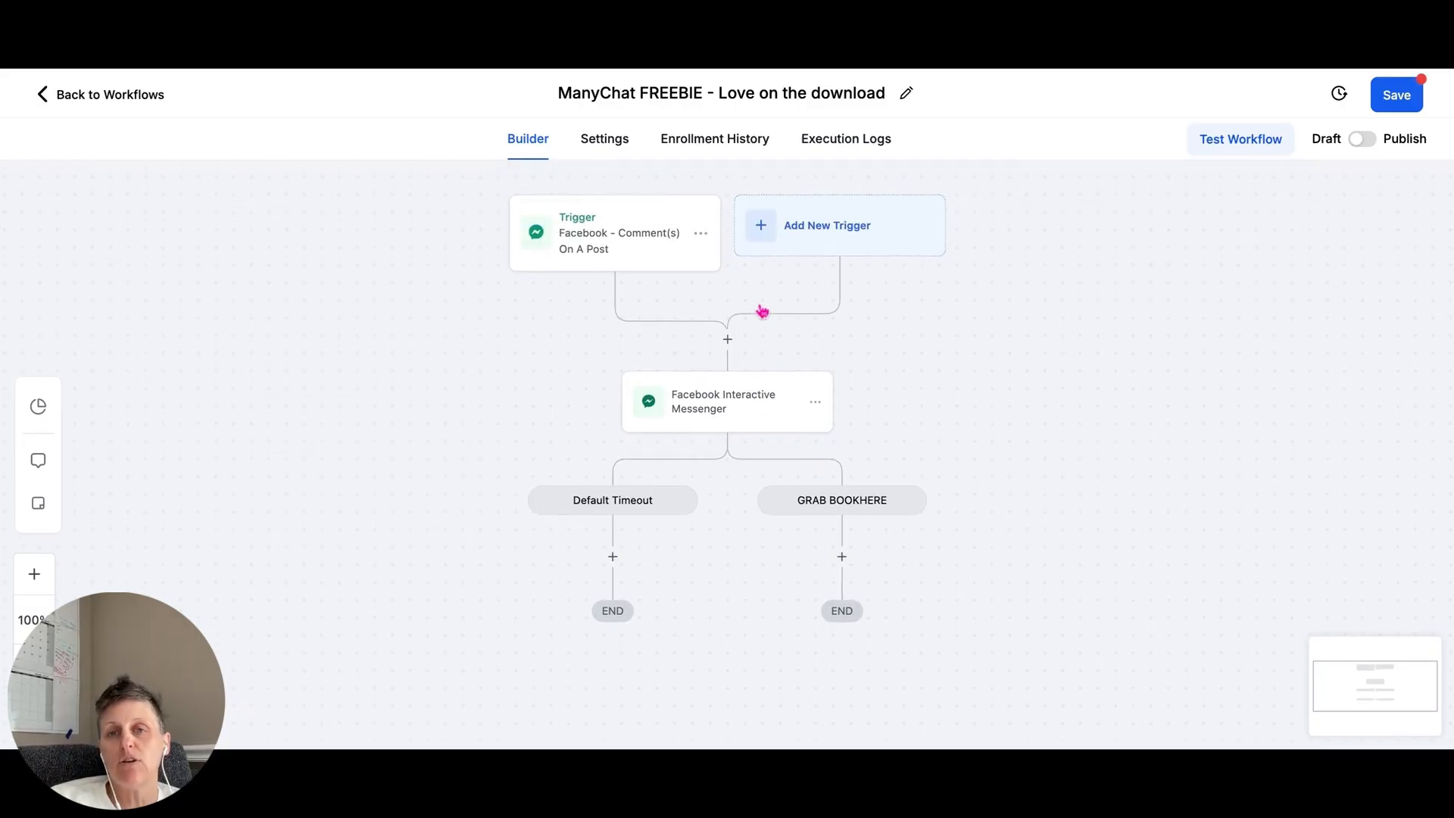
pyautogui.scroll(-3, 830, 470)
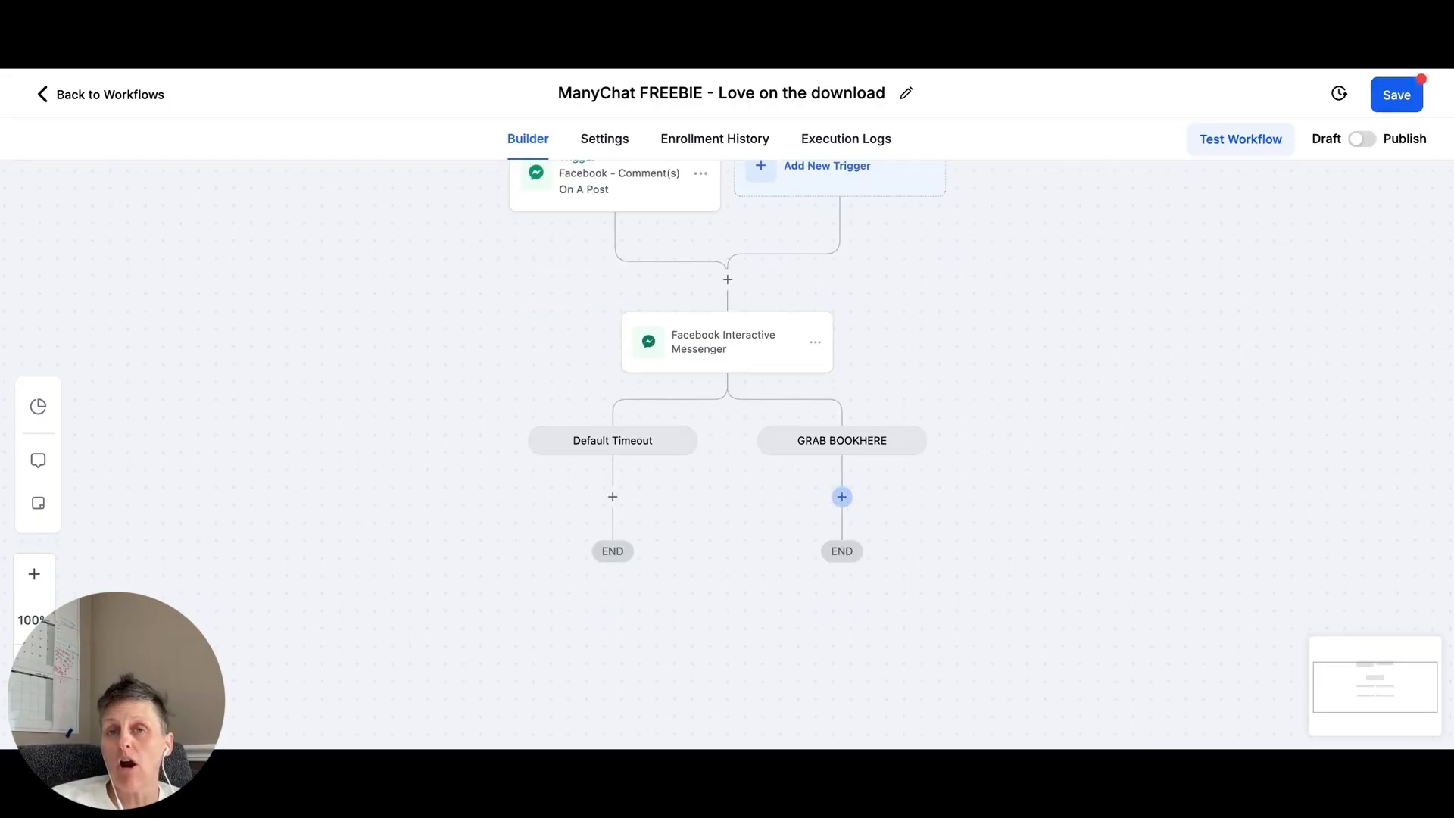
pyautogui.scroll(1, 834, 341)
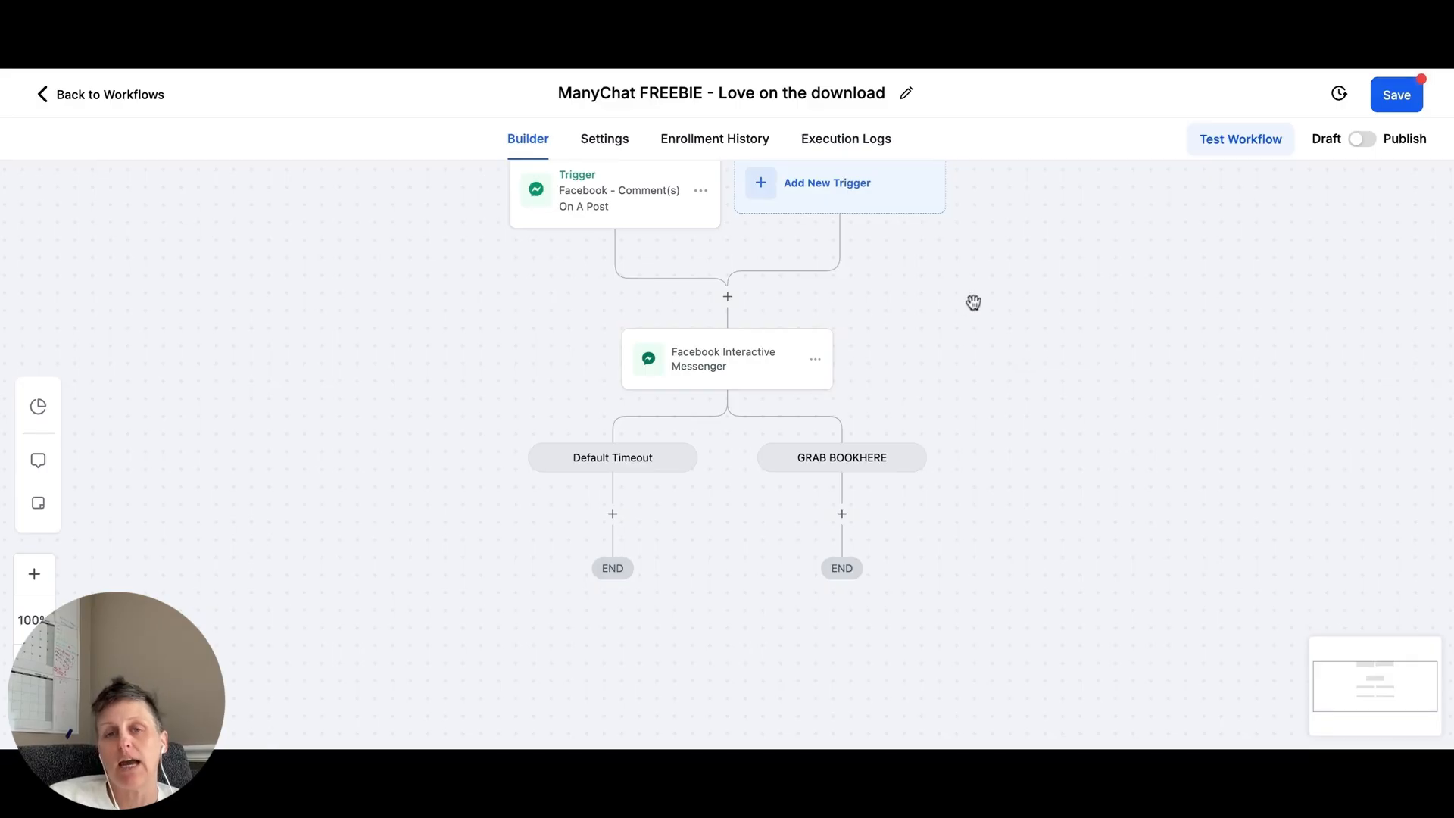
pyautogui.scroll(3, 947, 288)
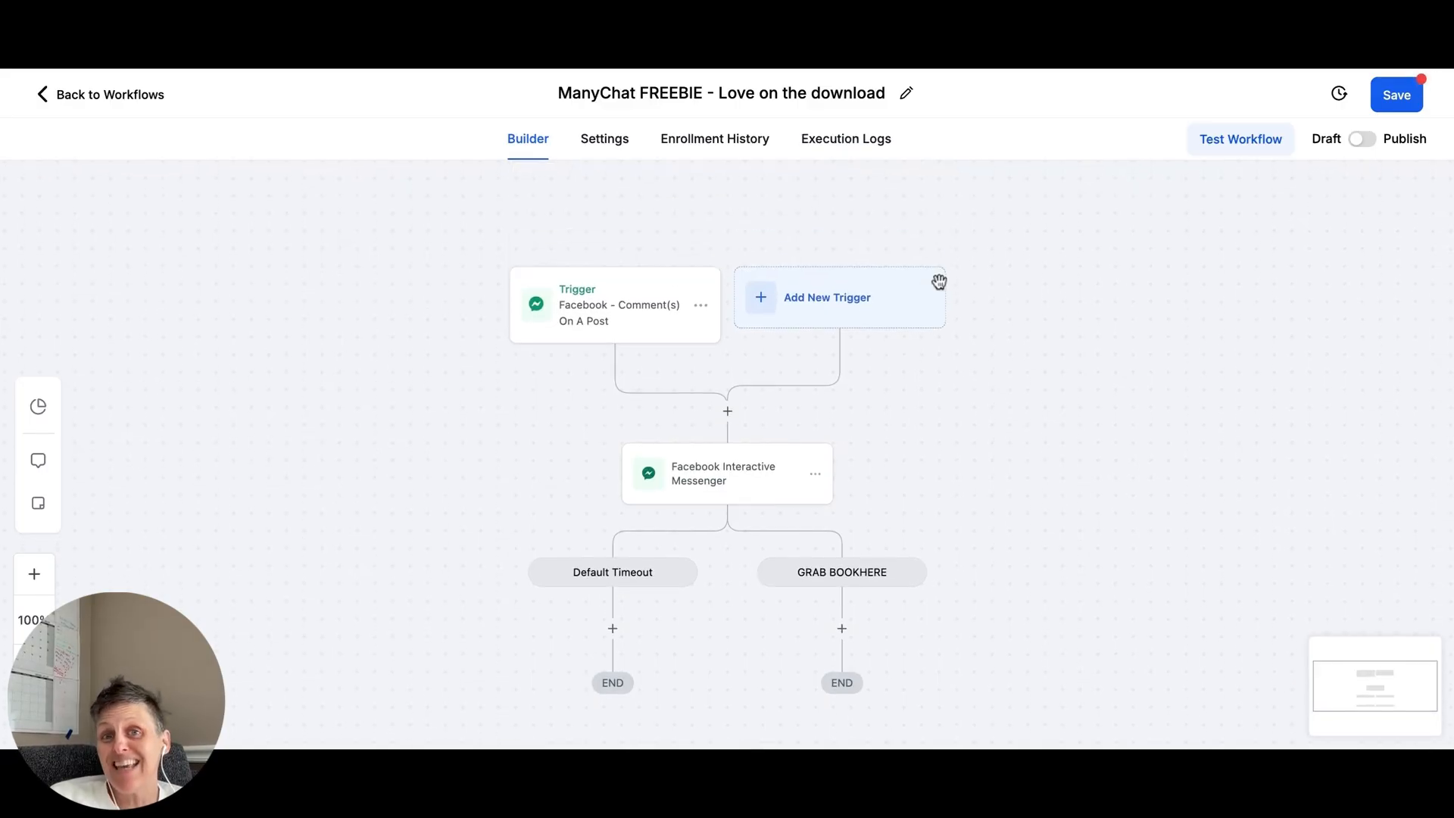